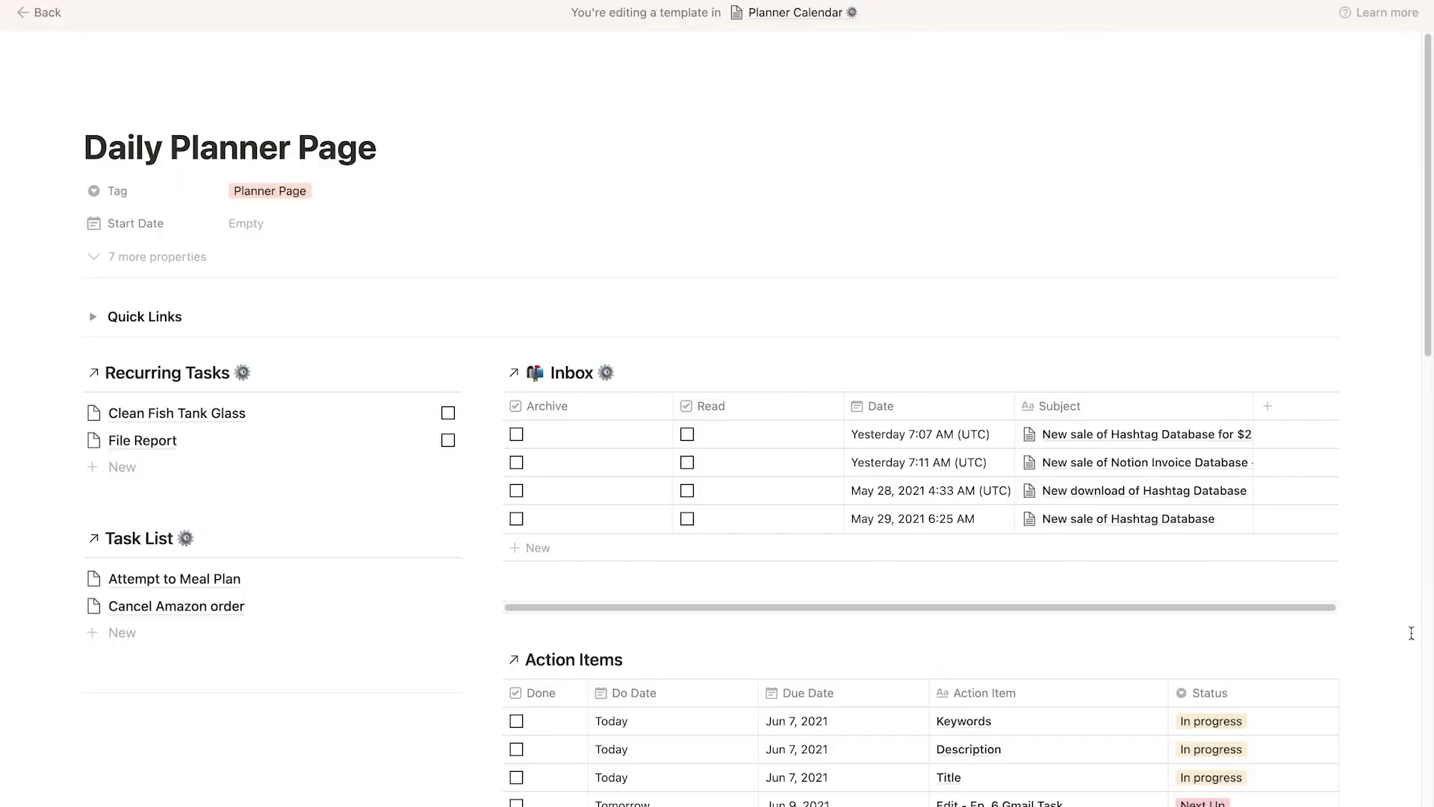
pyautogui.scroll(-3, 1394, 661)
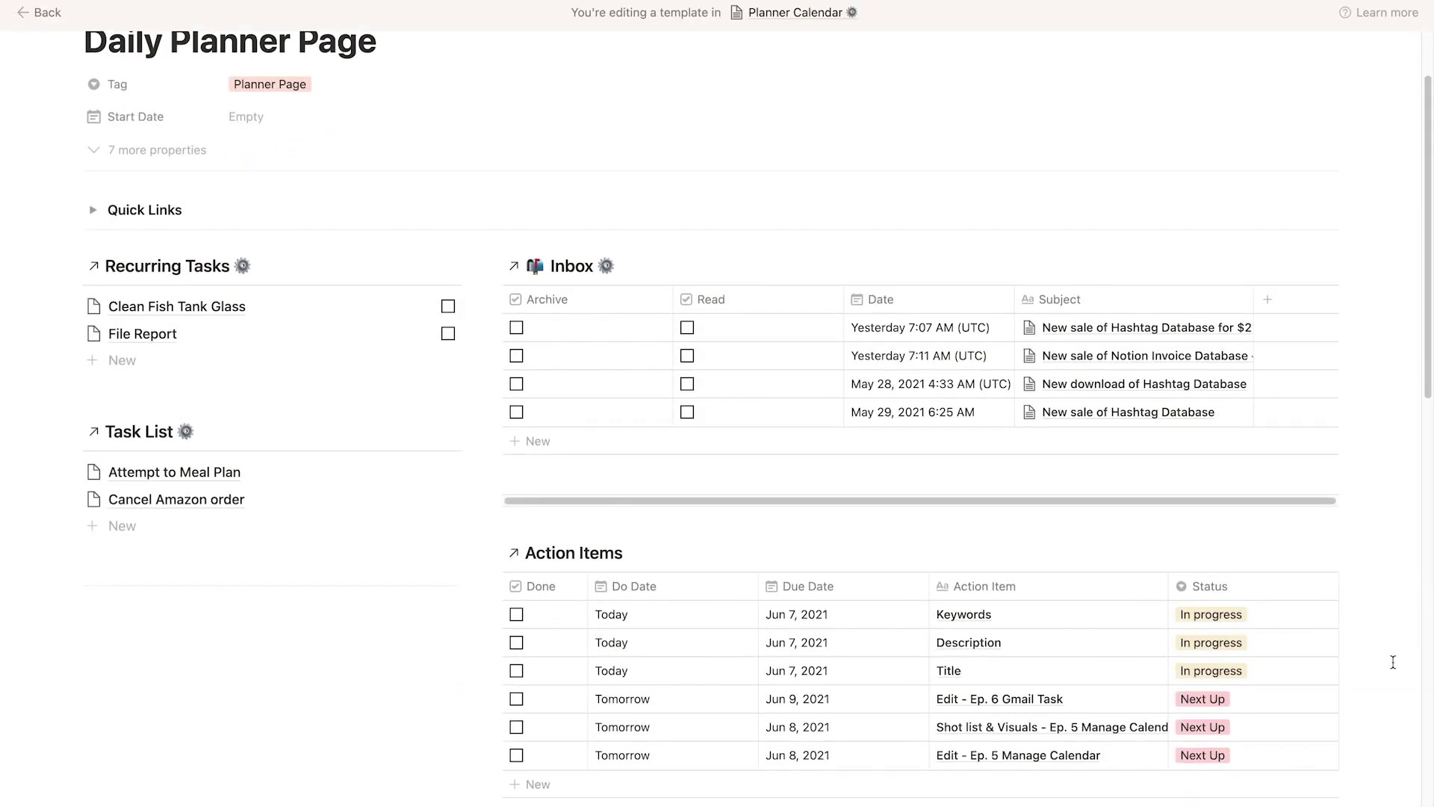
pyautogui.scroll(-1, 1393, 662)
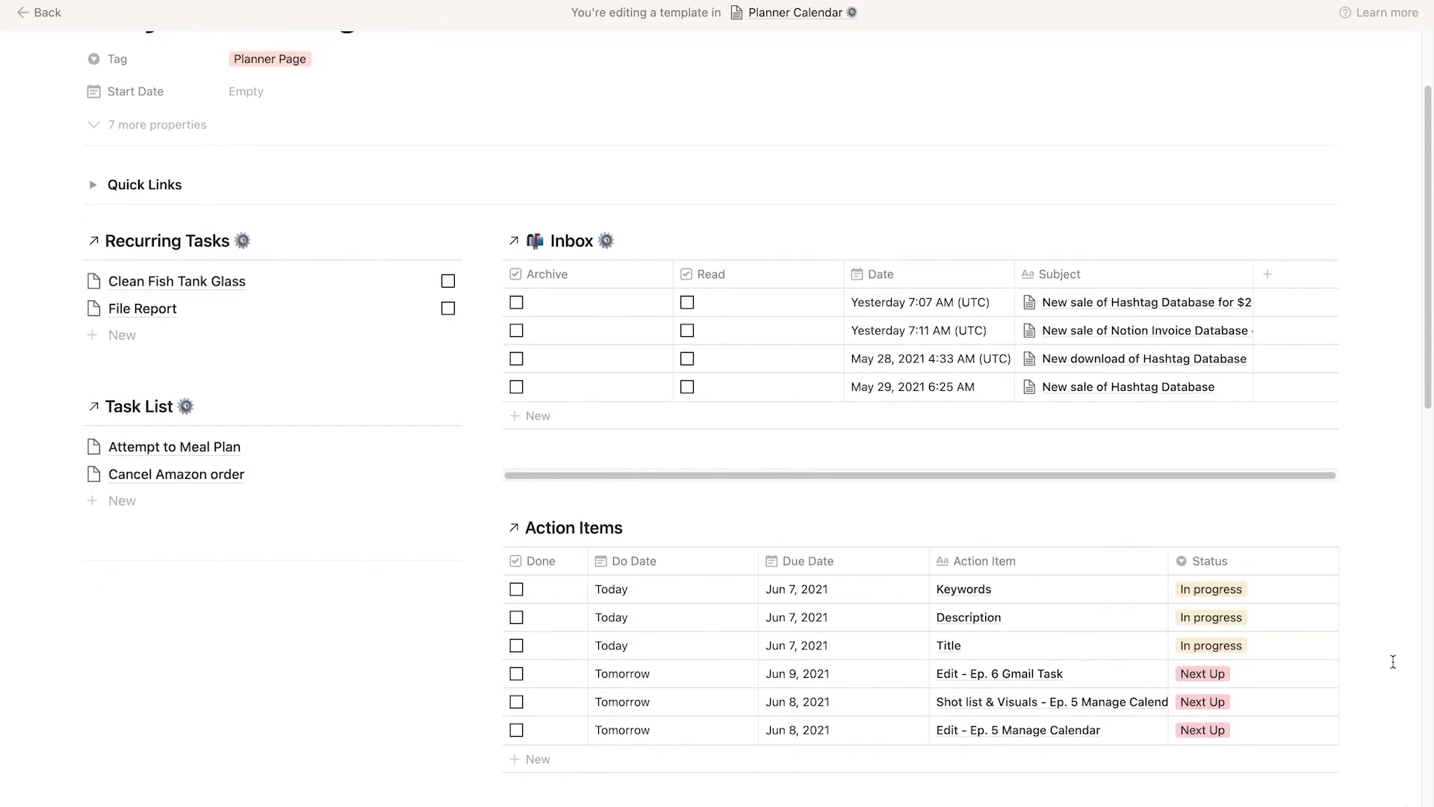
pyautogui.scroll(-12, 1393, 662)
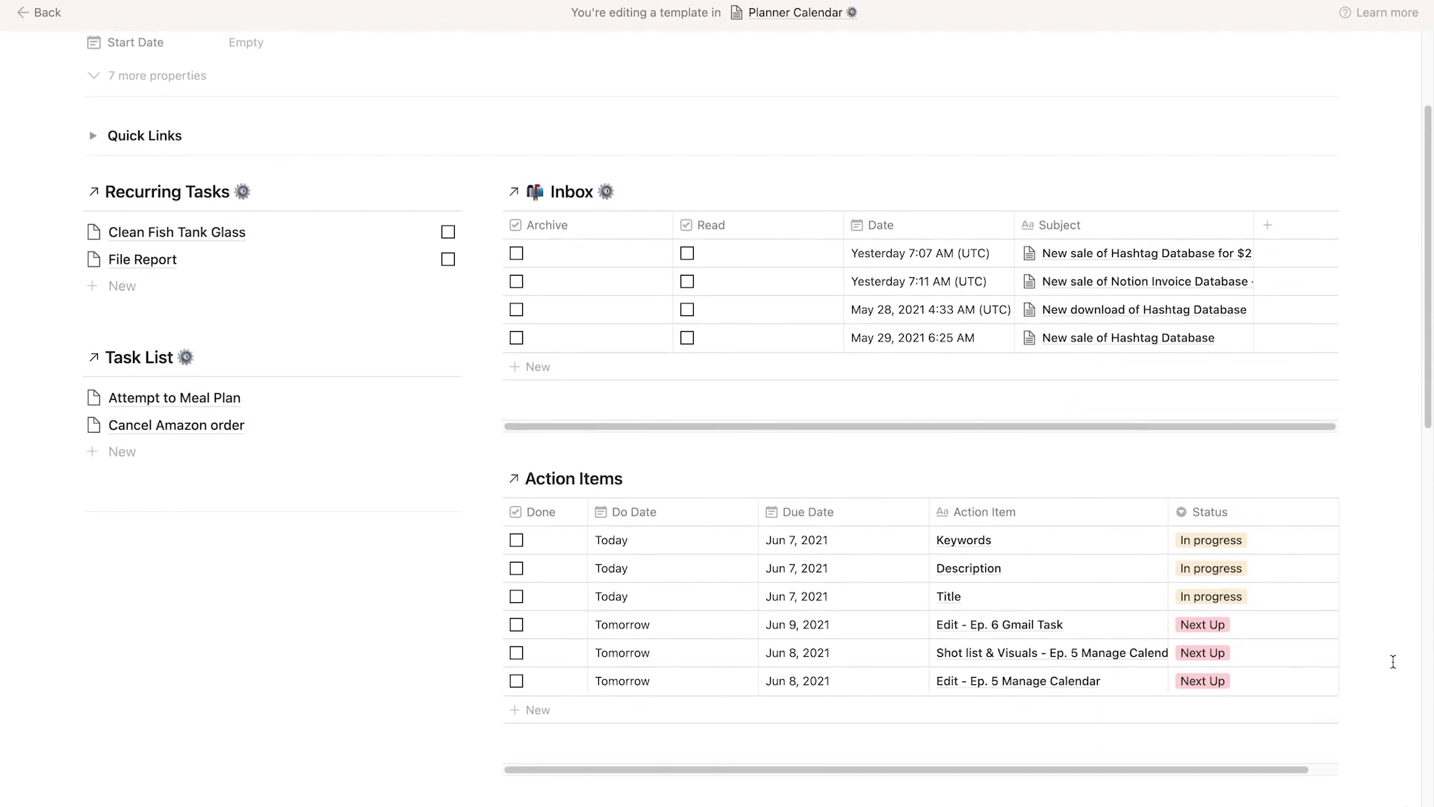
pyautogui.scroll(-1, 1393, 662)
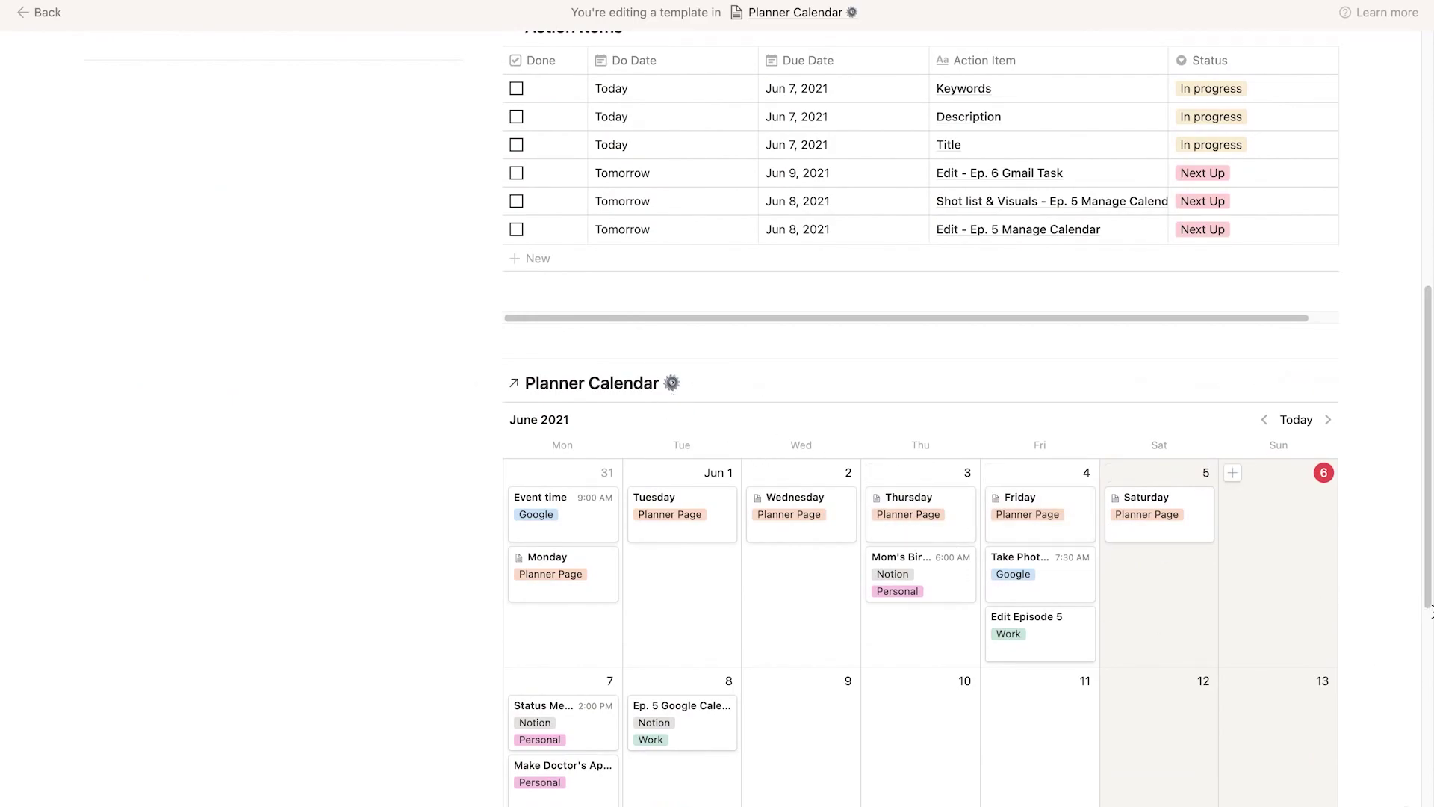
pyautogui.scroll(1, 1404, 643)
pyautogui.scroll(12, 1403, 644)
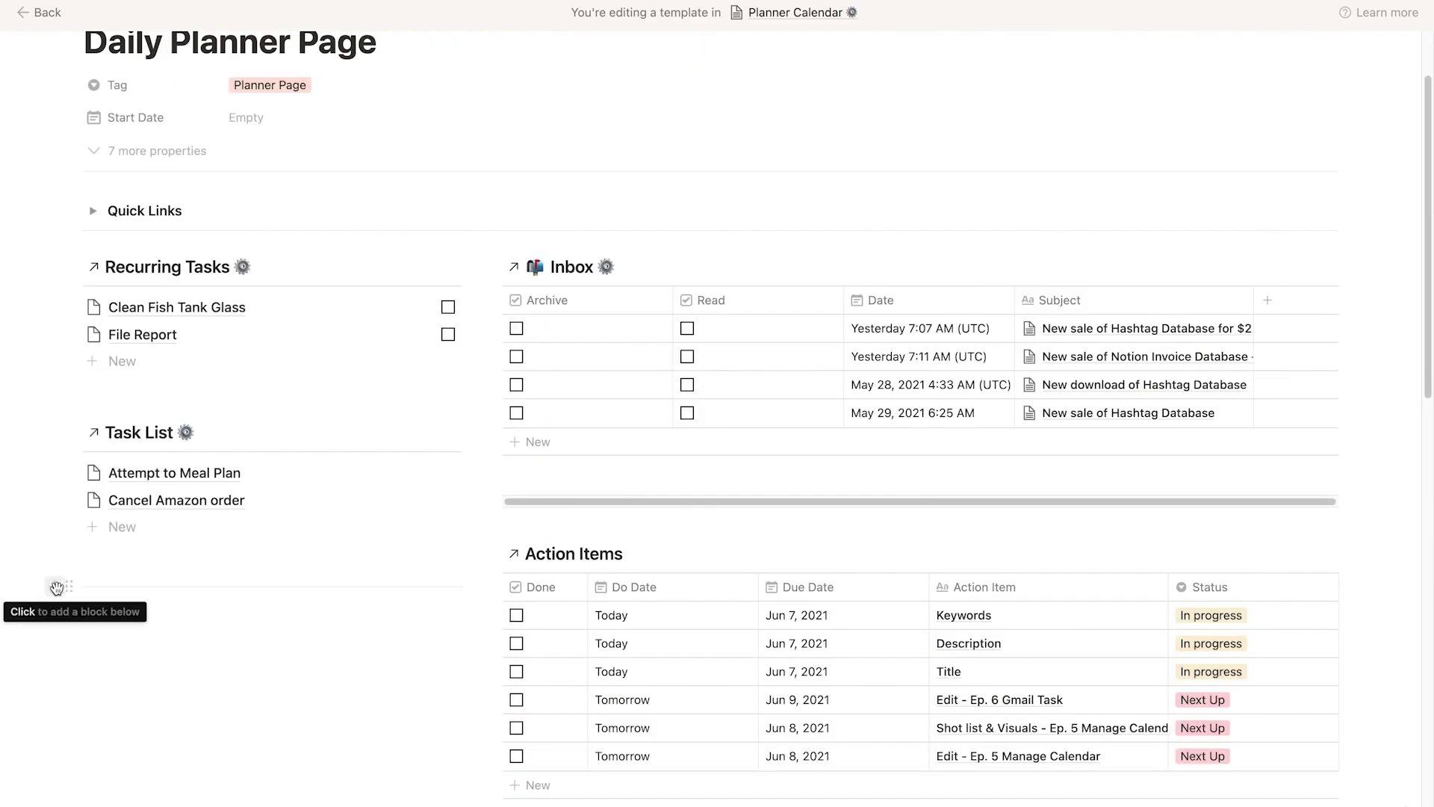
# Add a blank sub-page titled 'Time Blocking' below the Task List.
pyautogui.click(60, 587)
pyautogui.click(177, 348)
pyautogui.write('Time BL')
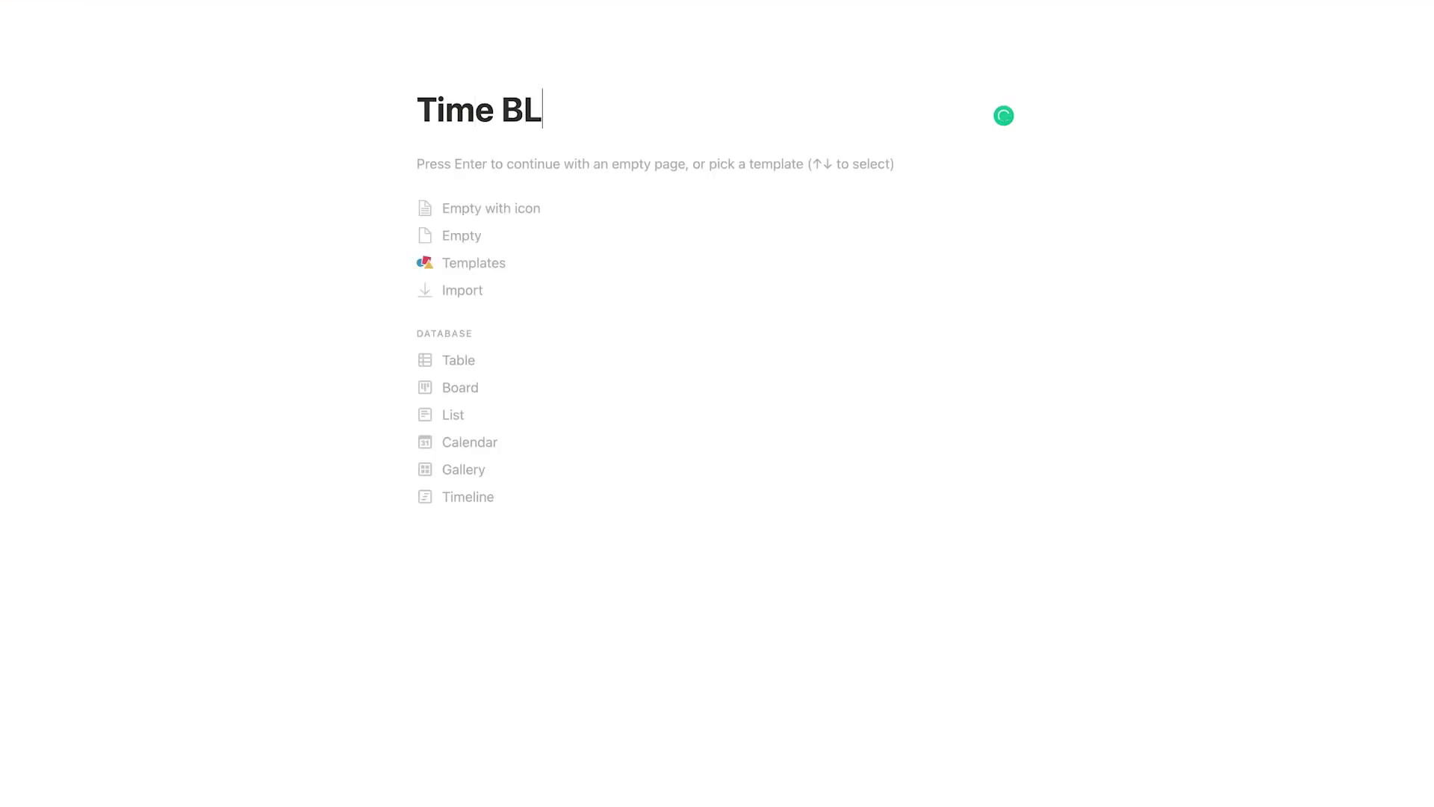
pyautogui.press('BackSpace')
pyautogui.write('locking')
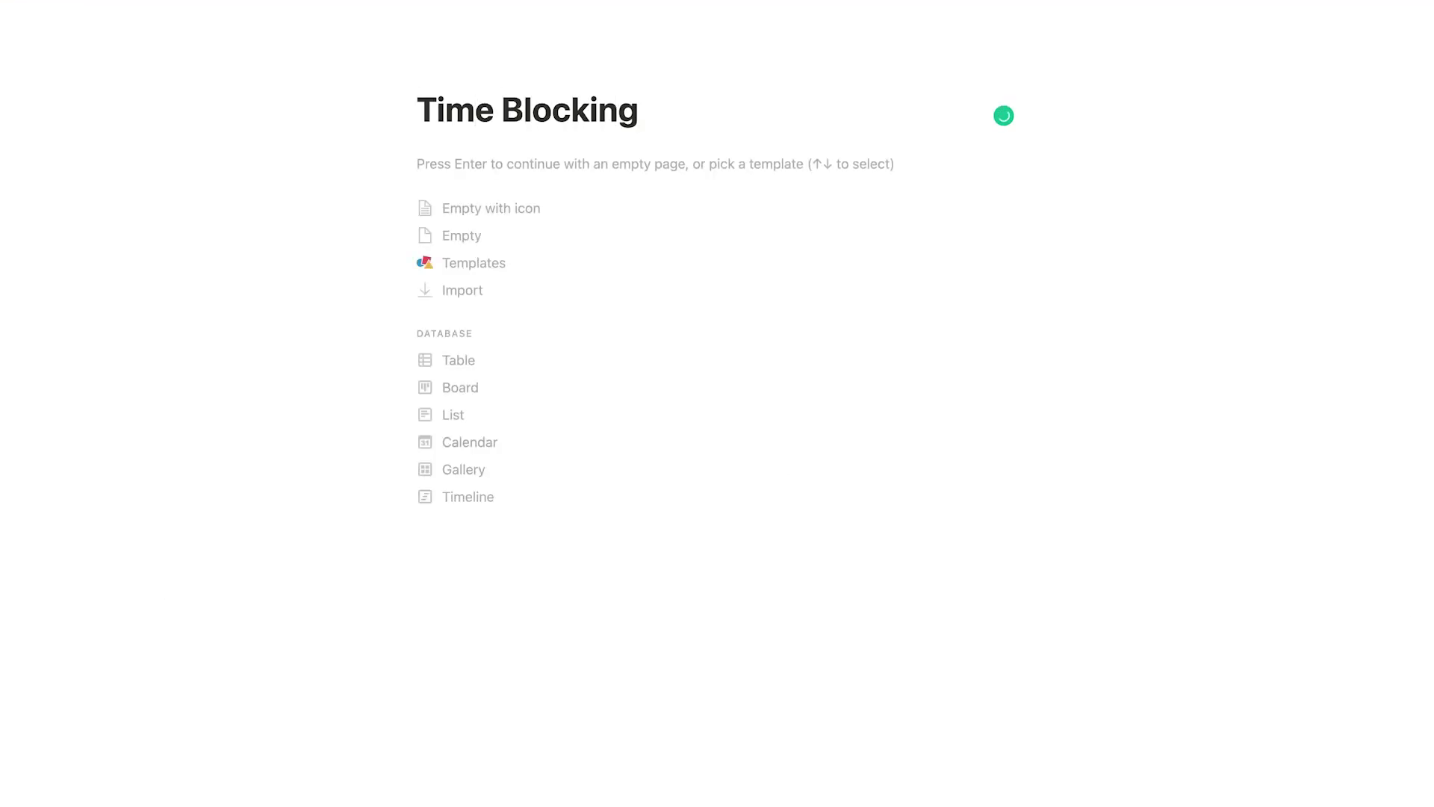
pyautogui.press('Return')
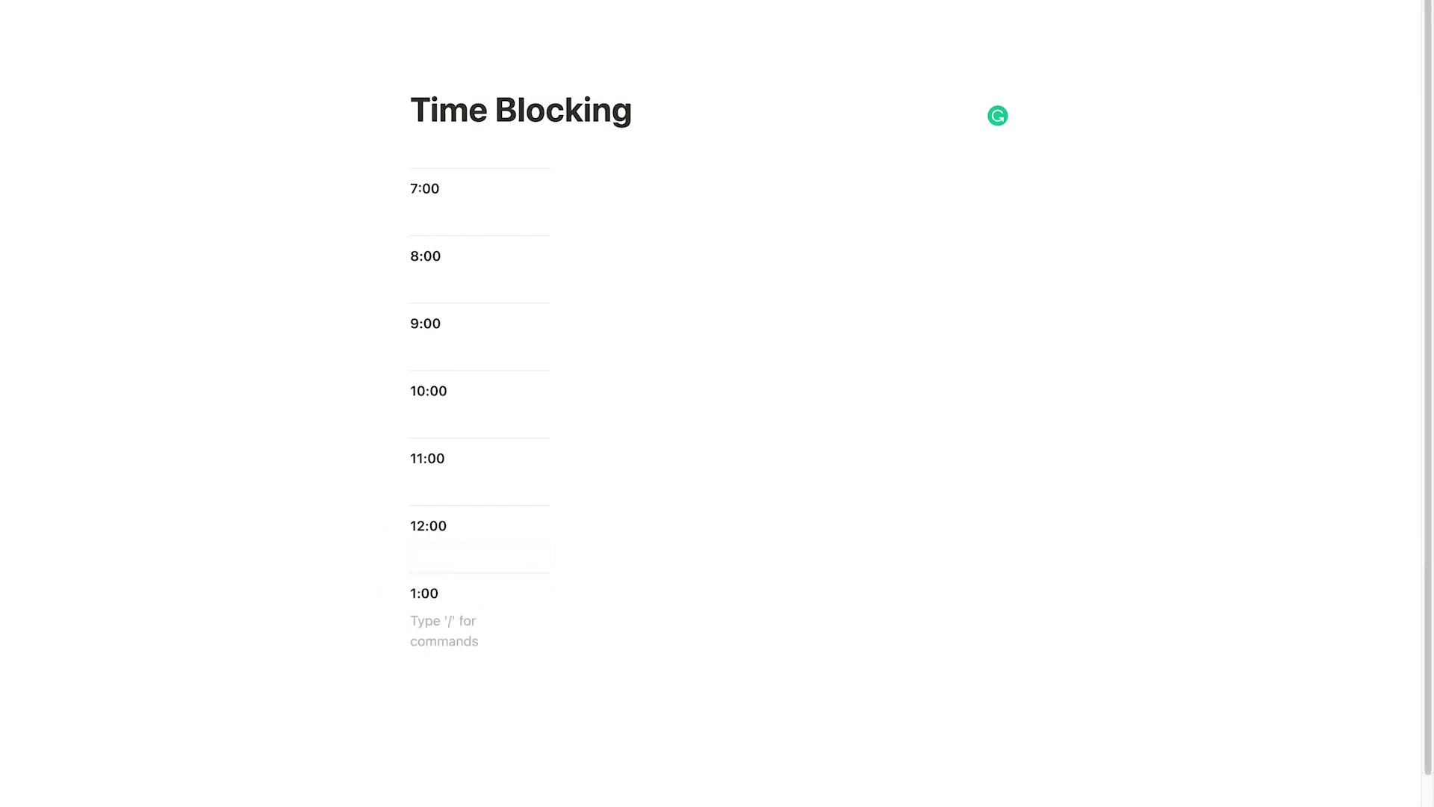
# Continue the hourly slots after 12:00 through 2:00, with a pasted divider after each.
pyautogui.hotkey('ctrl', 'v')
pyautogui.write('2:00')
pyautogui.press('Return')
pyautogui.hotkey('ctrl', 'v')
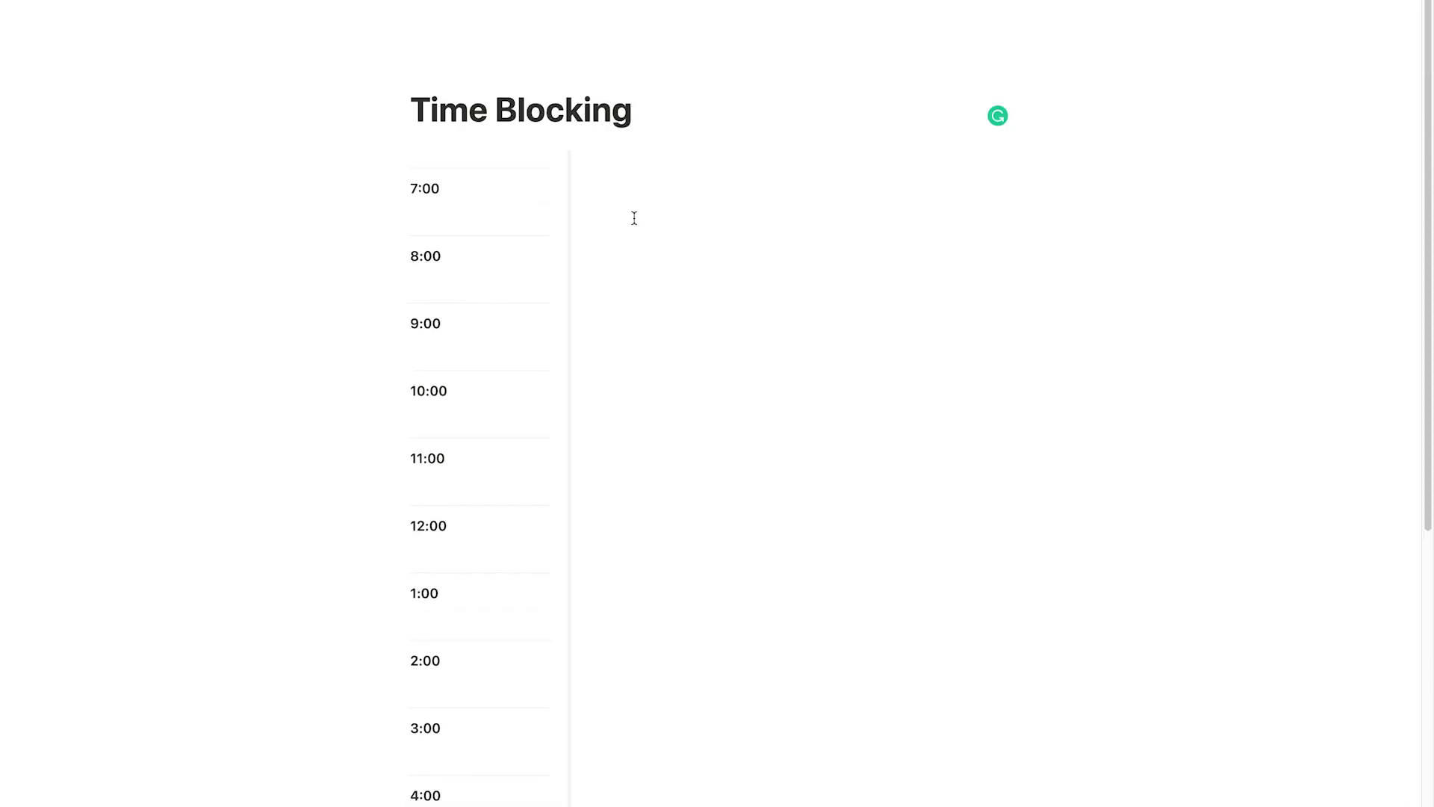
# Insert a divider with /div in the empty column beside 7:00.
pyautogui.scroll(-4, 647, 249)
# Paste divider rows down the right column, then go back to the Daily Planner Page.
pyautogui.scroll(4, 617, 192)
pyautogui.click(609, 163)
pyautogui.write('/div')
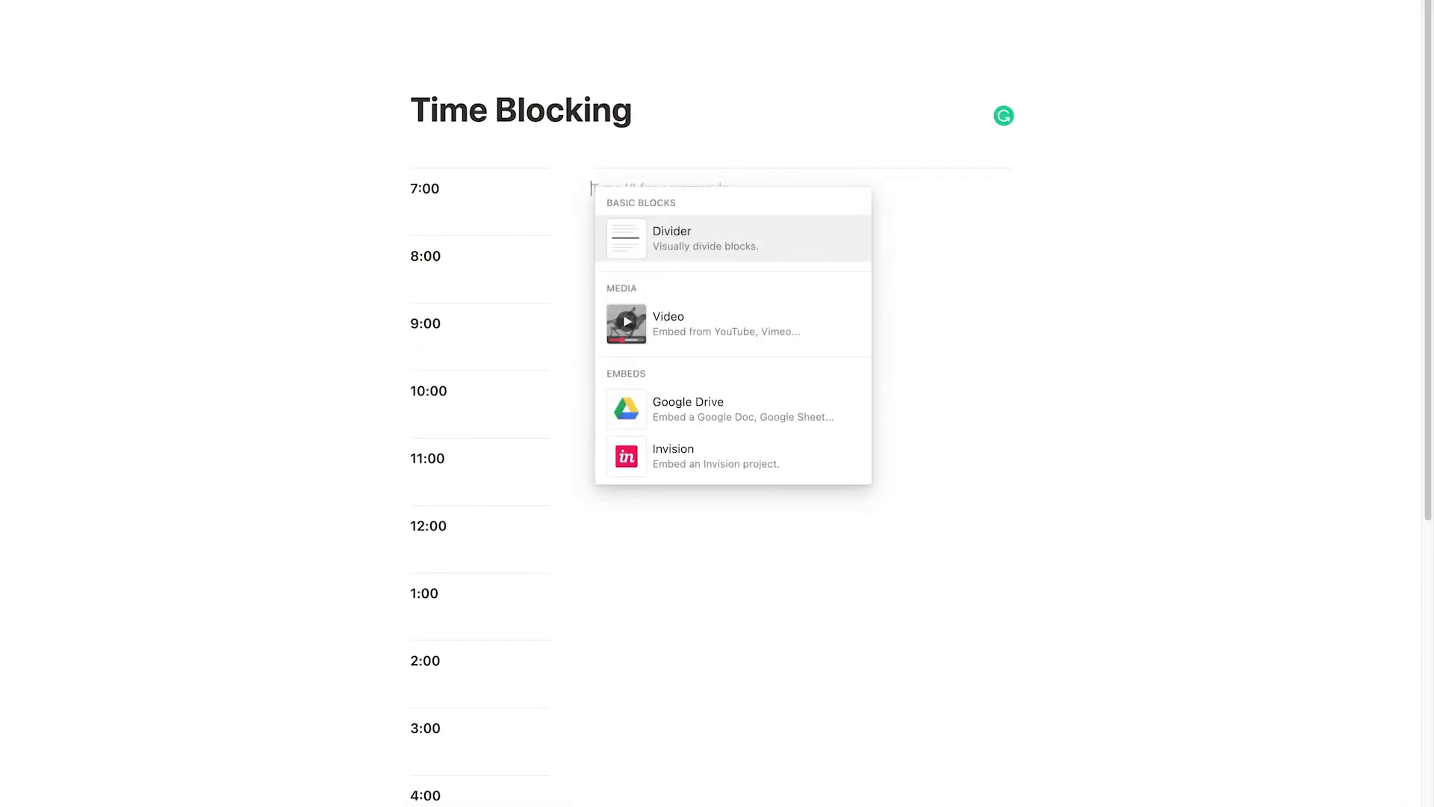
pyautogui.press('Return')
pyautogui.scroll(-4, 655, 259)
pyautogui.scroll(4, 655, 258)
pyautogui.click(656, 259)
pyautogui.hotkey('ctrl', 'v')
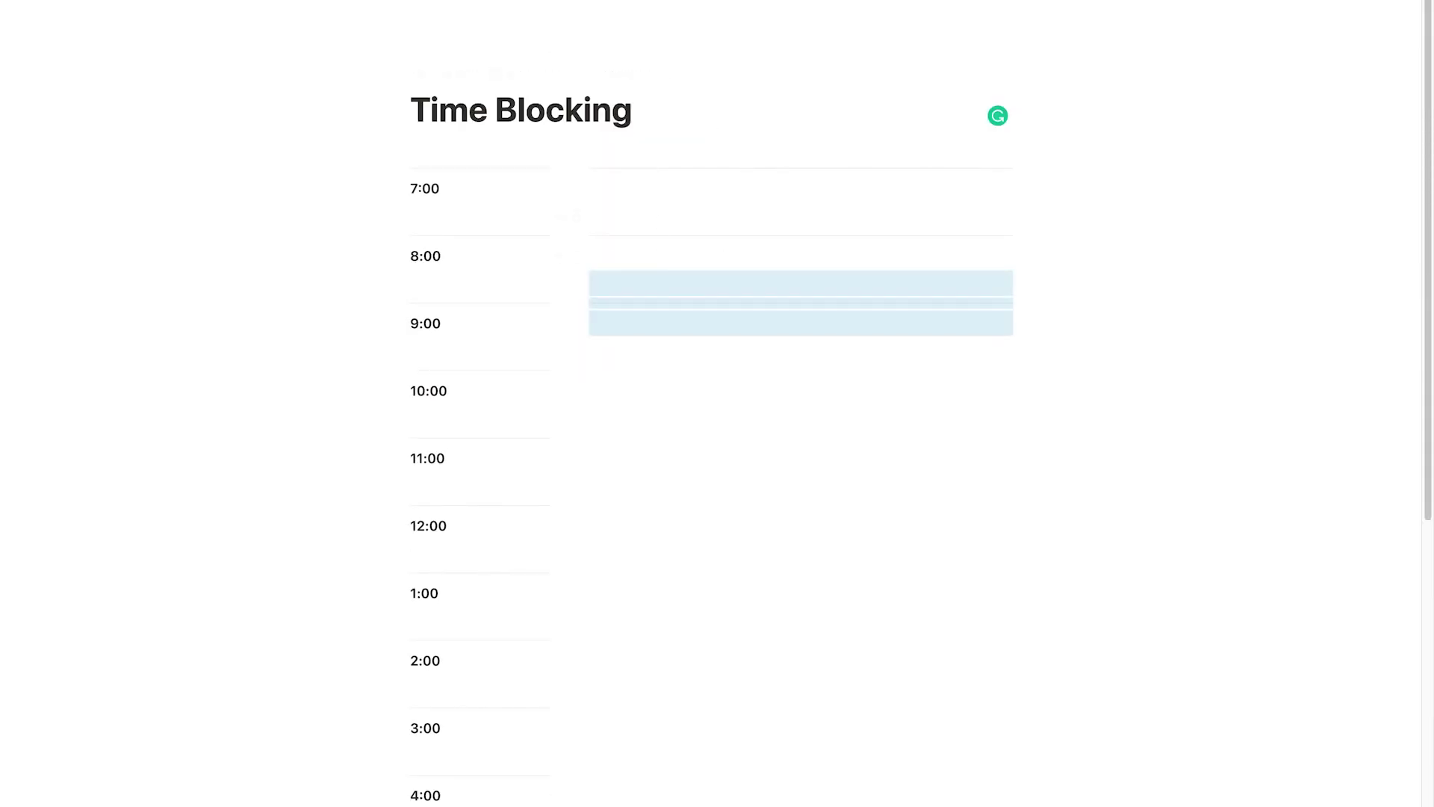
pyautogui.hotkey('ctrl', 'v')
pyautogui.hotkey('ctrl', 'v')
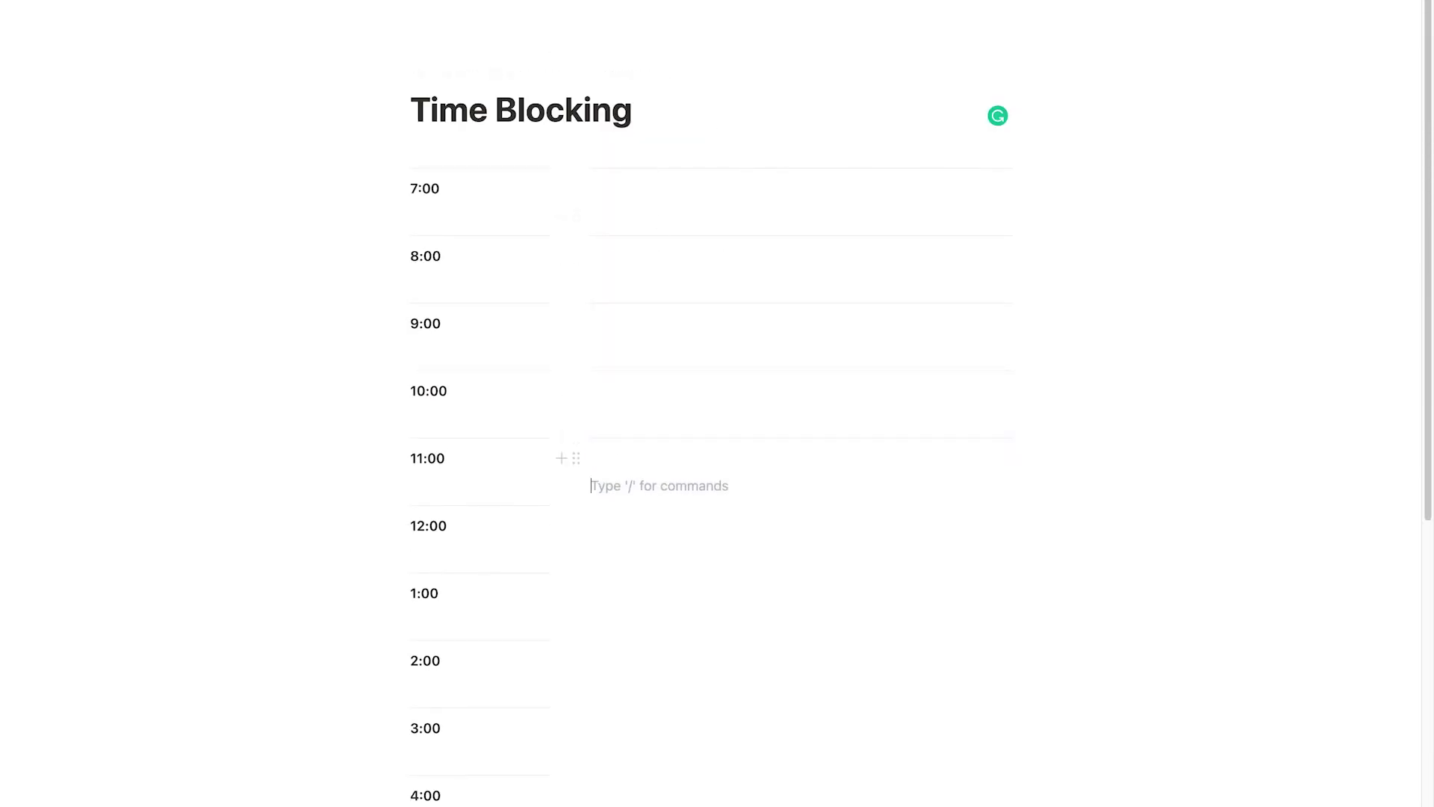
pyautogui.hotkey('ctrl', 'v')
pyautogui.hotkey('ctrl', 'v')
pyautogui.hotkey('ctrl', 'v')
pyautogui.hotkey('ctrl', 'v')
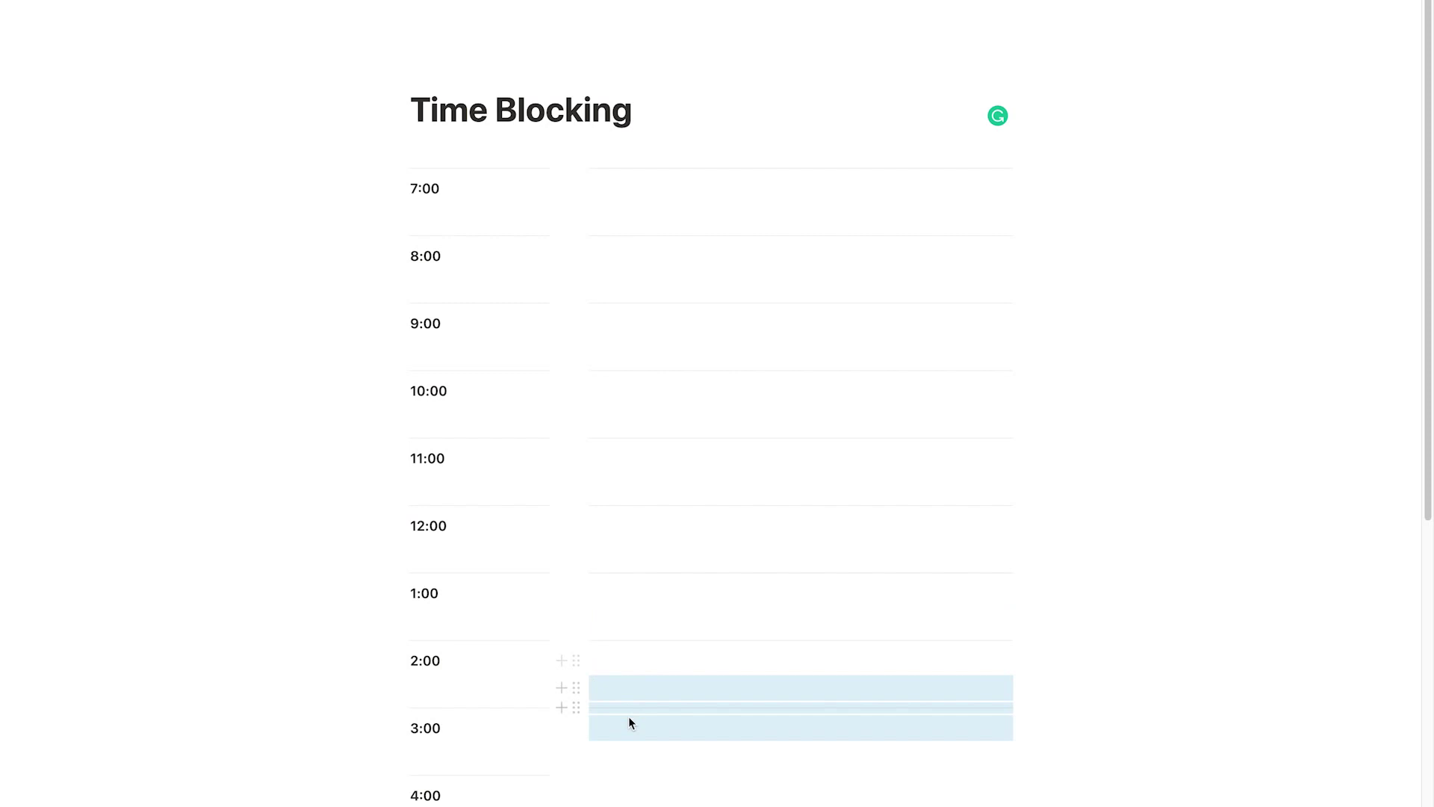
pyautogui.hotkey('ctrl', 'v')
pyautogui.hotkey('ctrl', 'v')
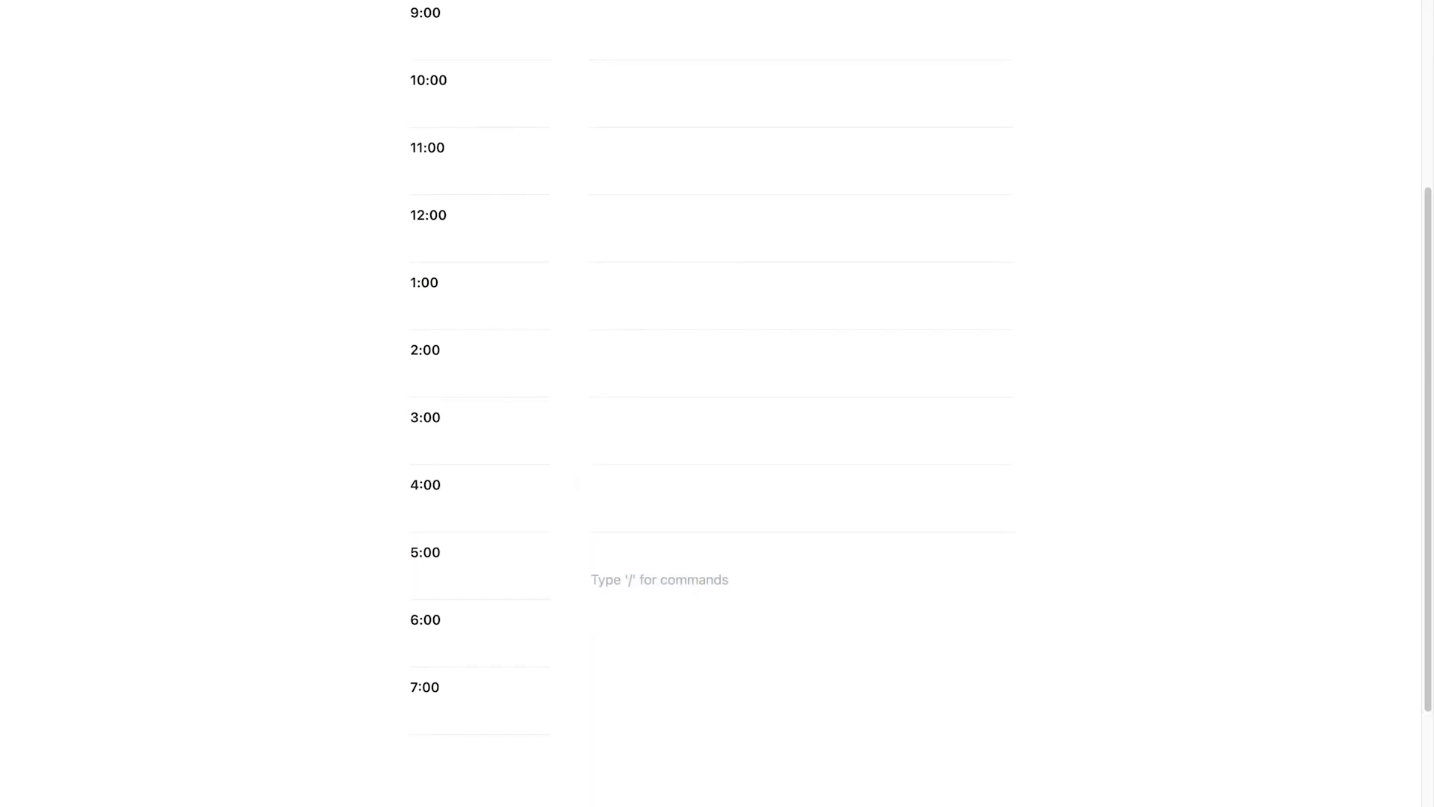
pyautogui.hotkey('ctrl', 'v')
pyautogui.hotkey('ctrl', 'v')
pyautogui.hotkey('ctrl', 'v')
pyautogui.scroll(5, 1158, 577)
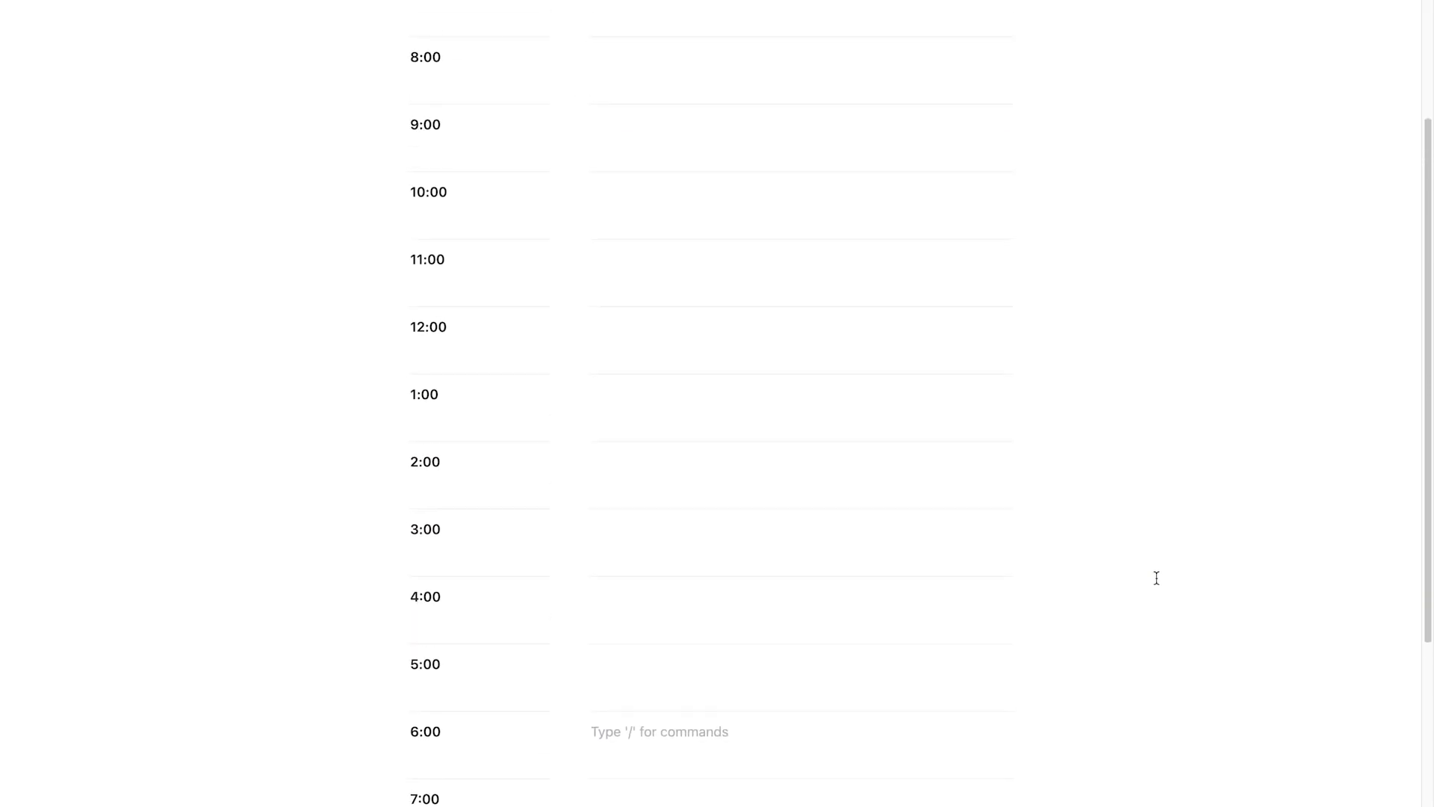
pyautogui.hotkey('ctrl', '[')
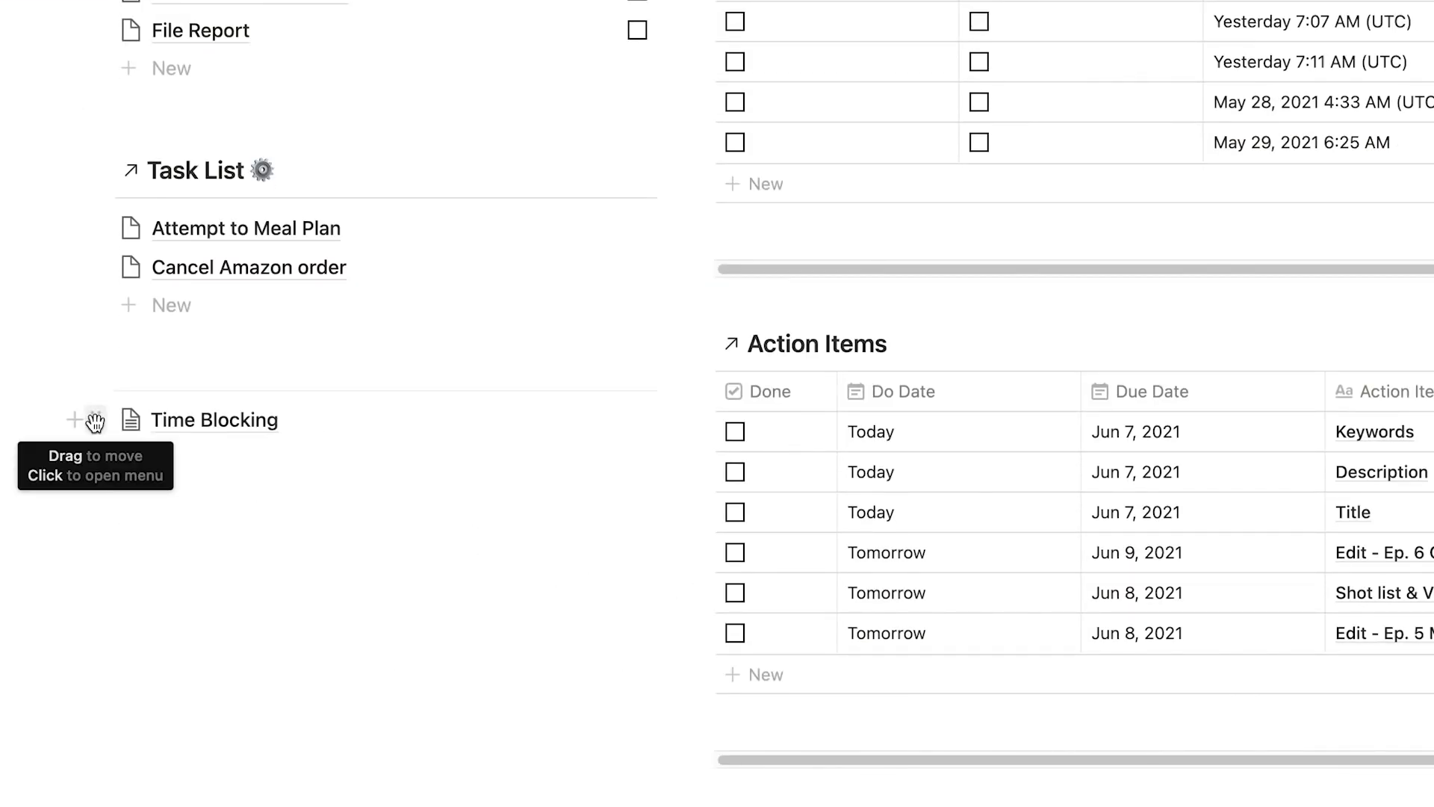
# Turn the Time Blocking link into a toggle list and expand it to show the hourly slots.
pyautogui.click(95, 420)
pyautogui.moveTo(299, 366)
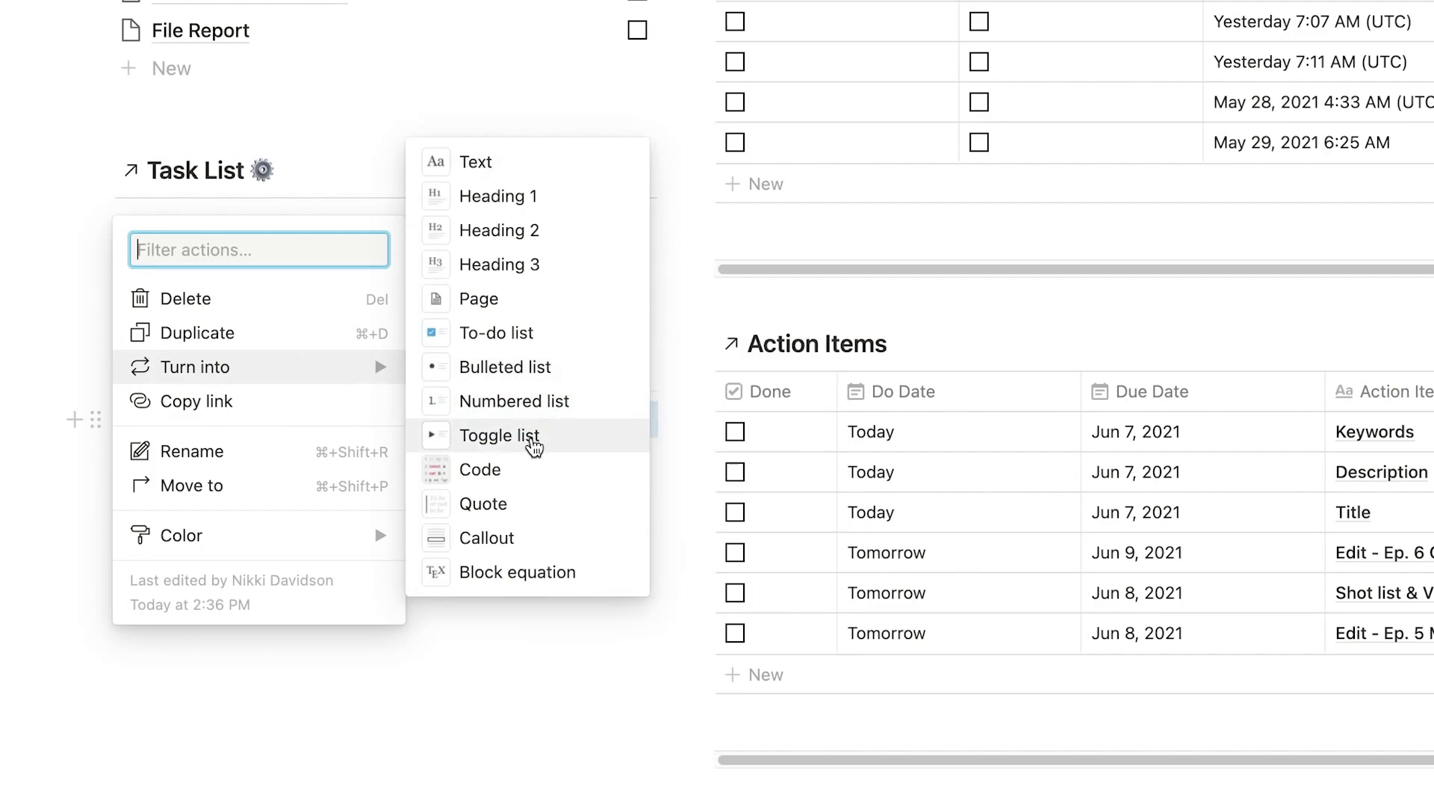
pyautogui.click(532, 441)
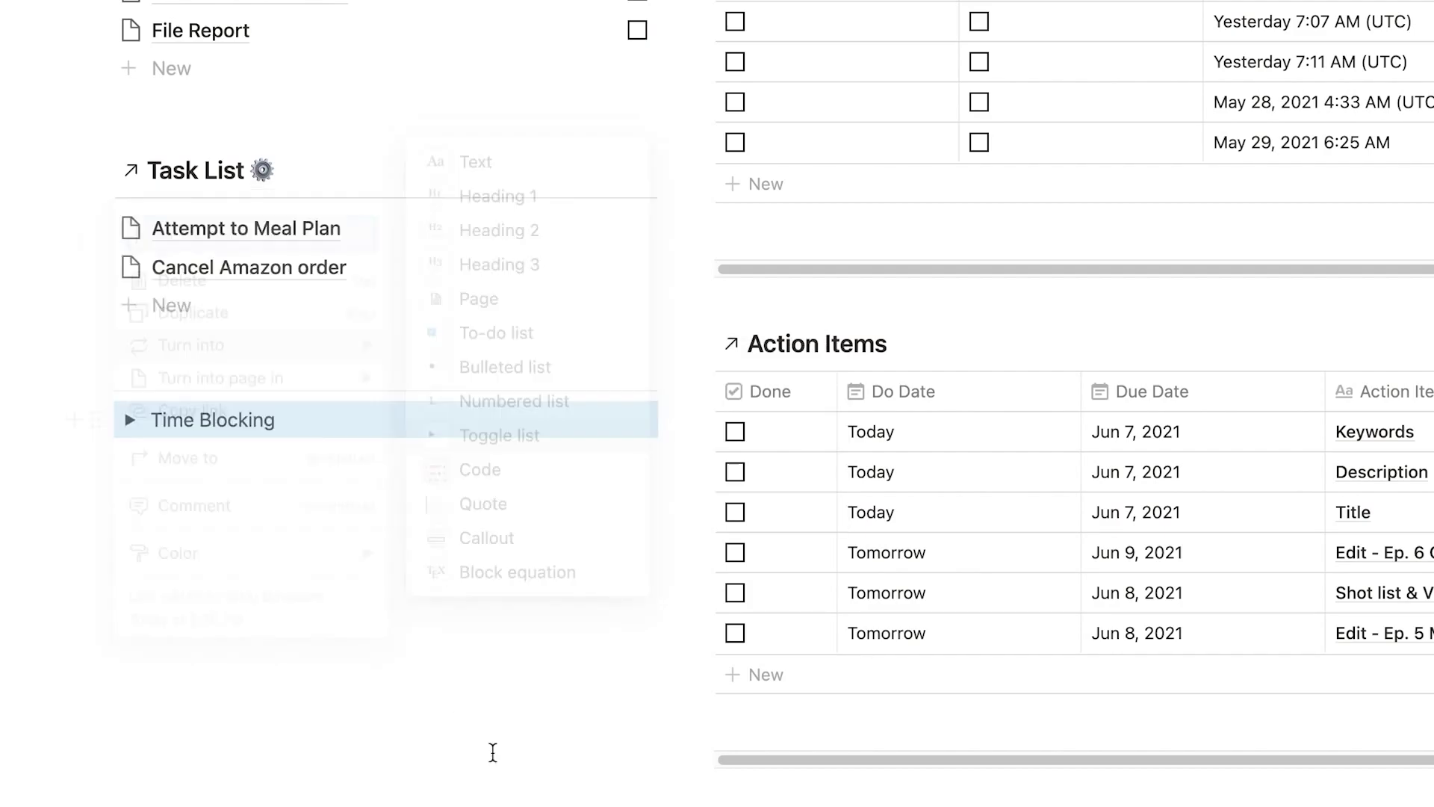
pyautogui.click(130, 420)
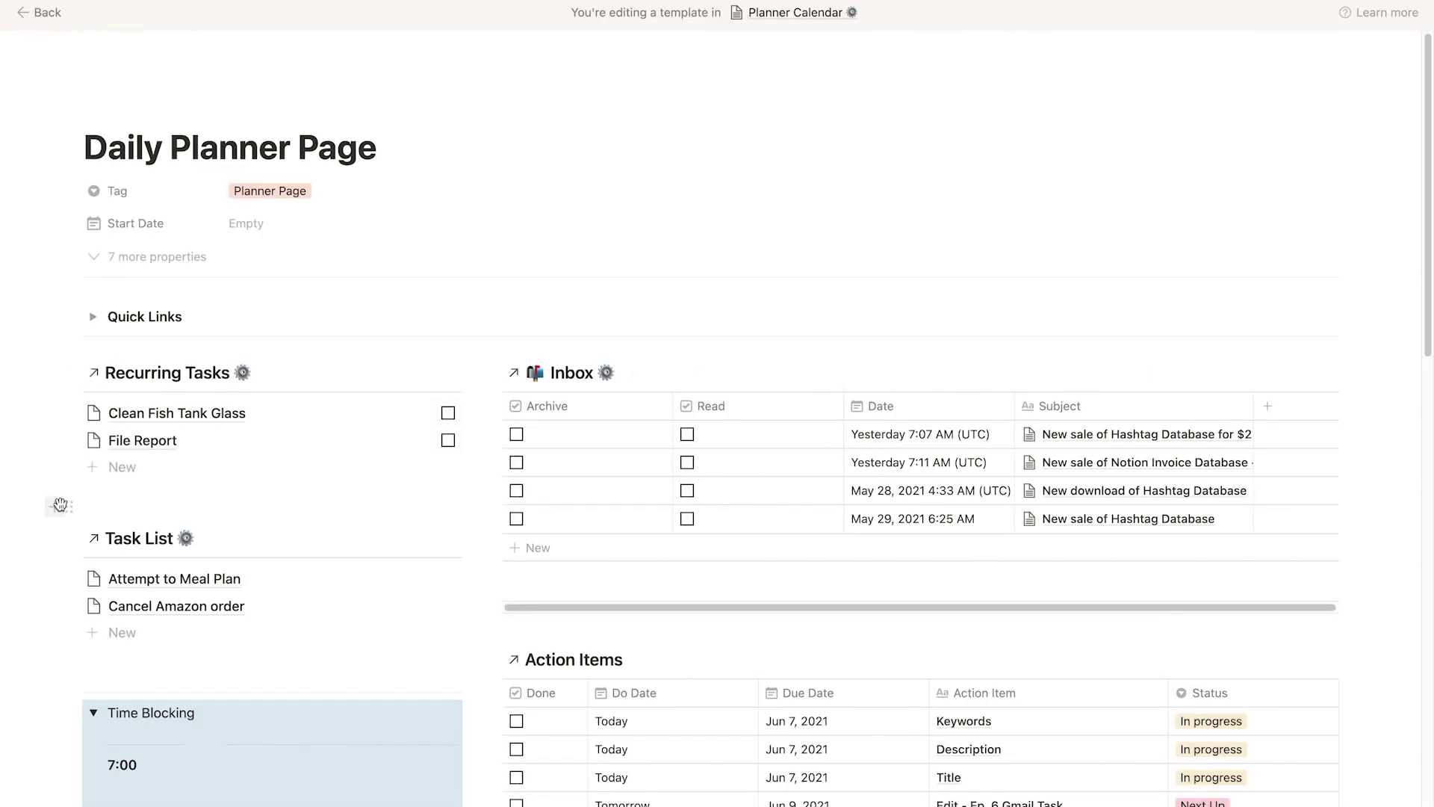
# Put the dashed bee divider image on the empty line above Recurring Tasks.
pyautogui.moveTo(73, 373); pyautogui.dragTo(89, 365)
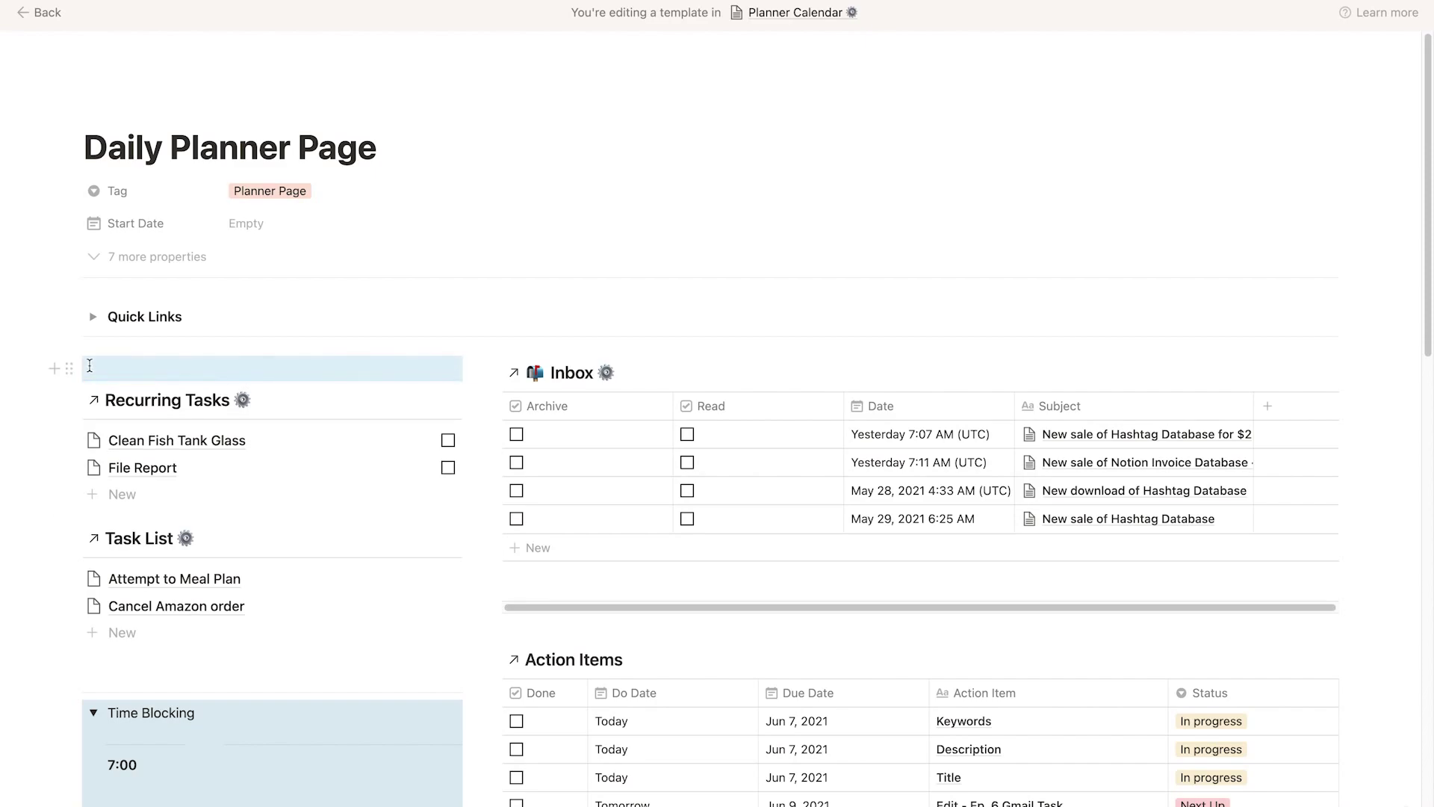
pyautogui.click(111, 369)
pyautogui.write('/image')
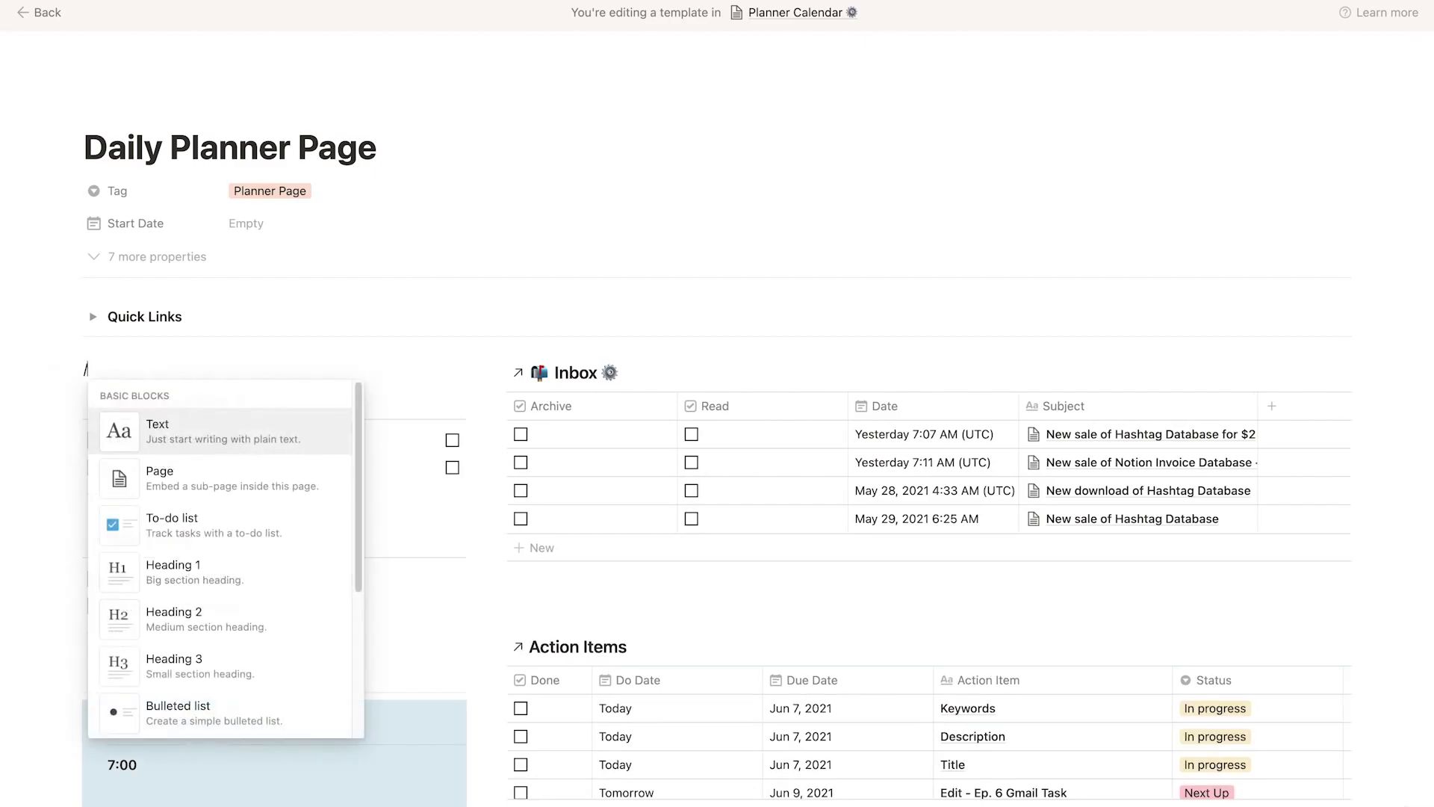
pyautogui.click(171, 432)
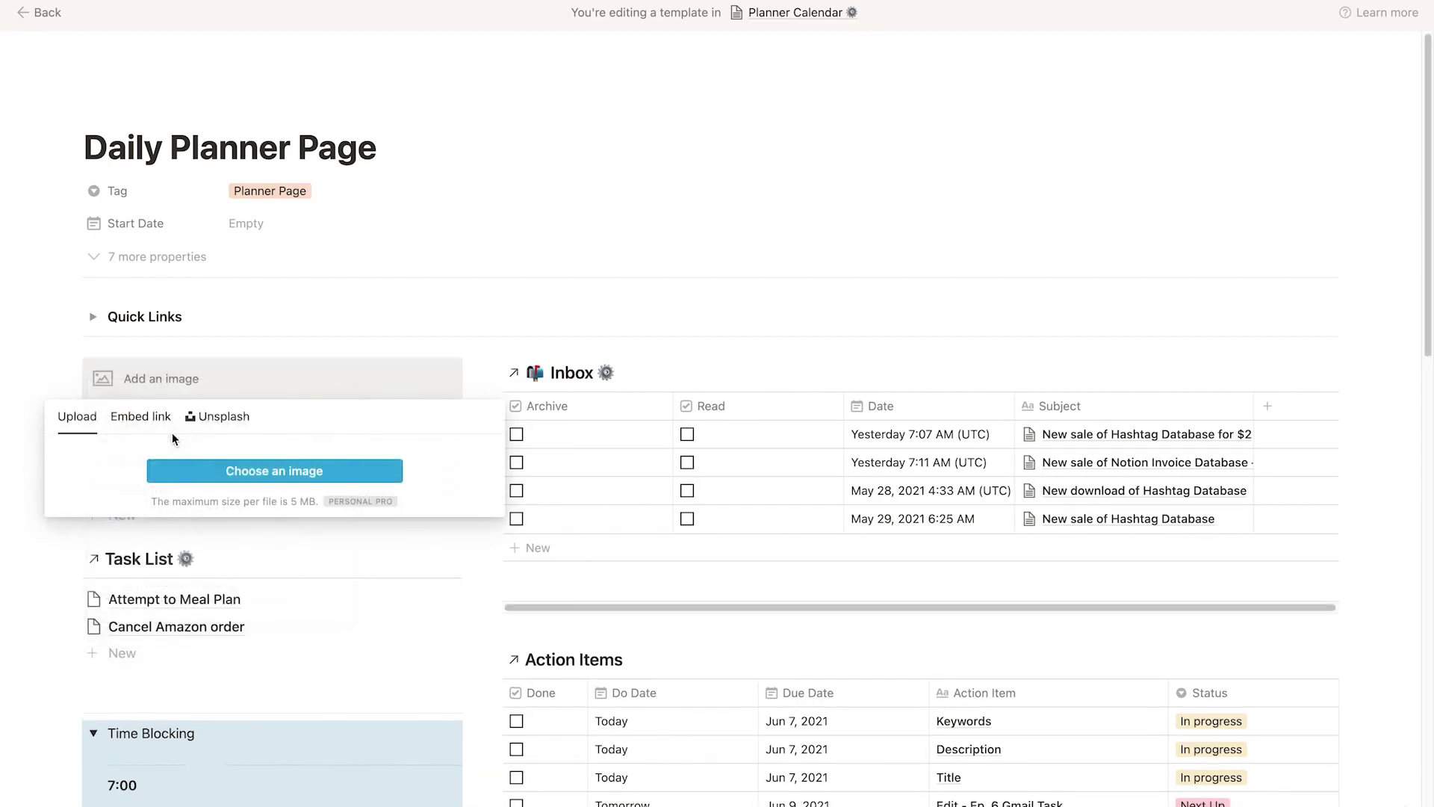
pyautogui.click(249, 472)
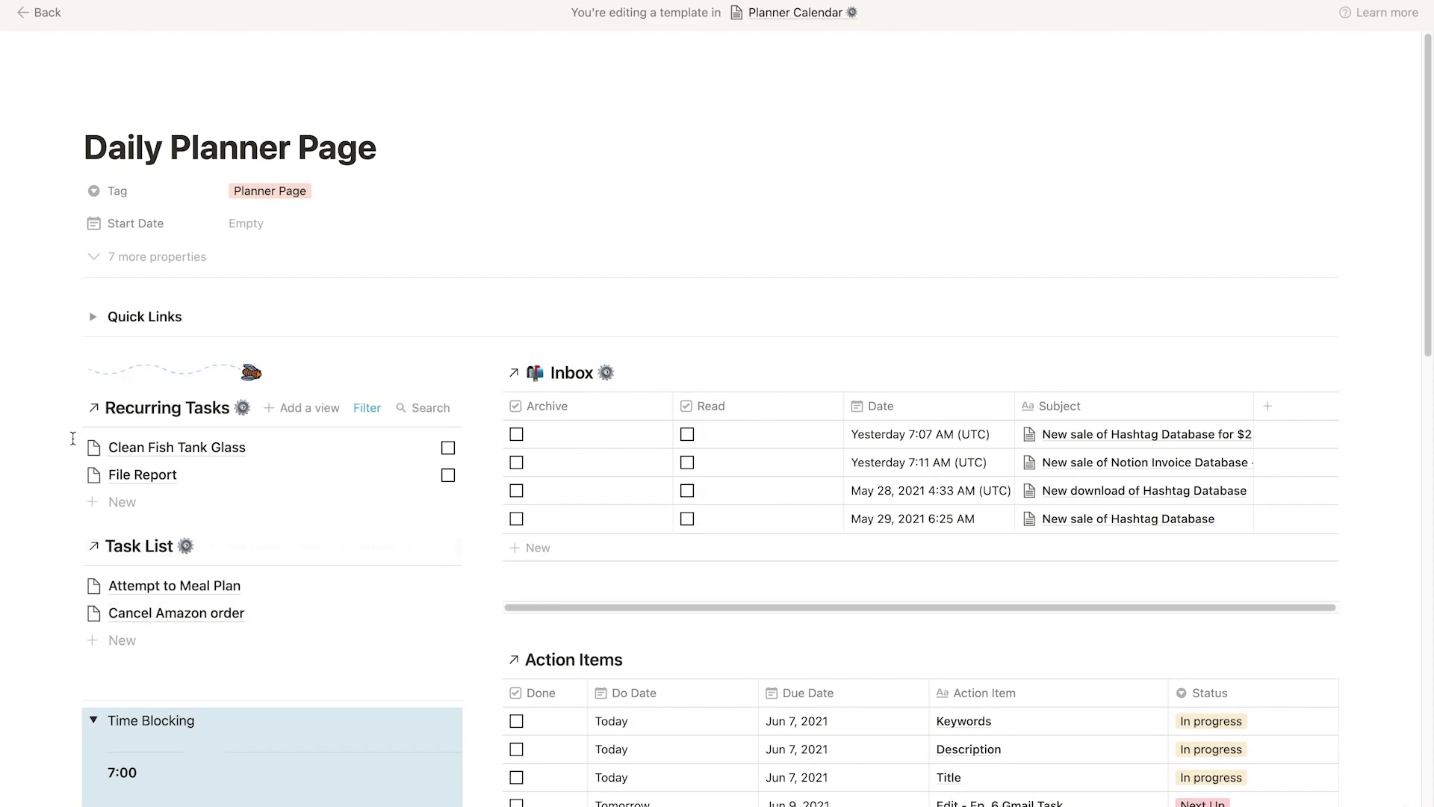
# Insert an image block below Recurring Tasks and paste the bee divider into it.
pyautogui.click(53, 408)
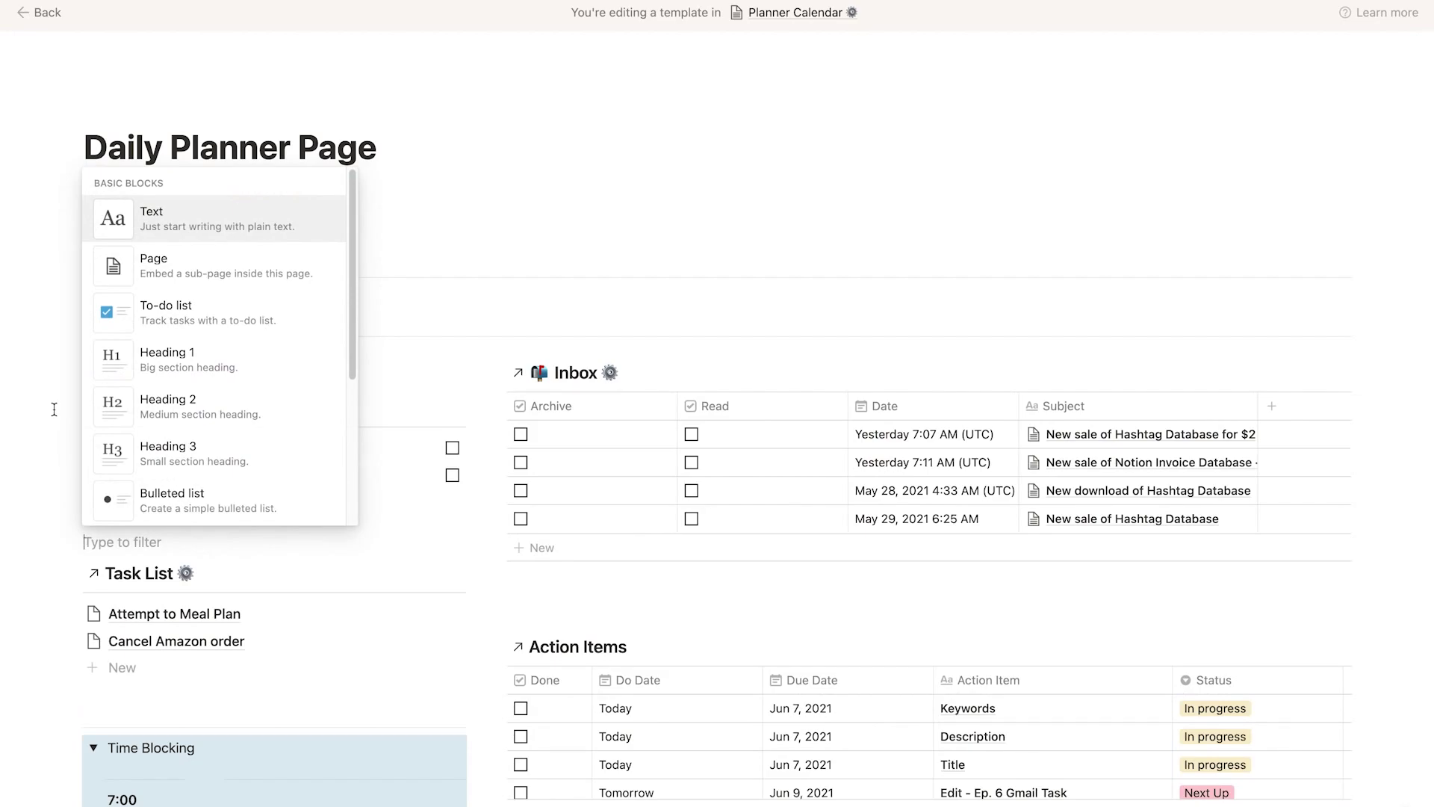
pyautogui.press('Escape')
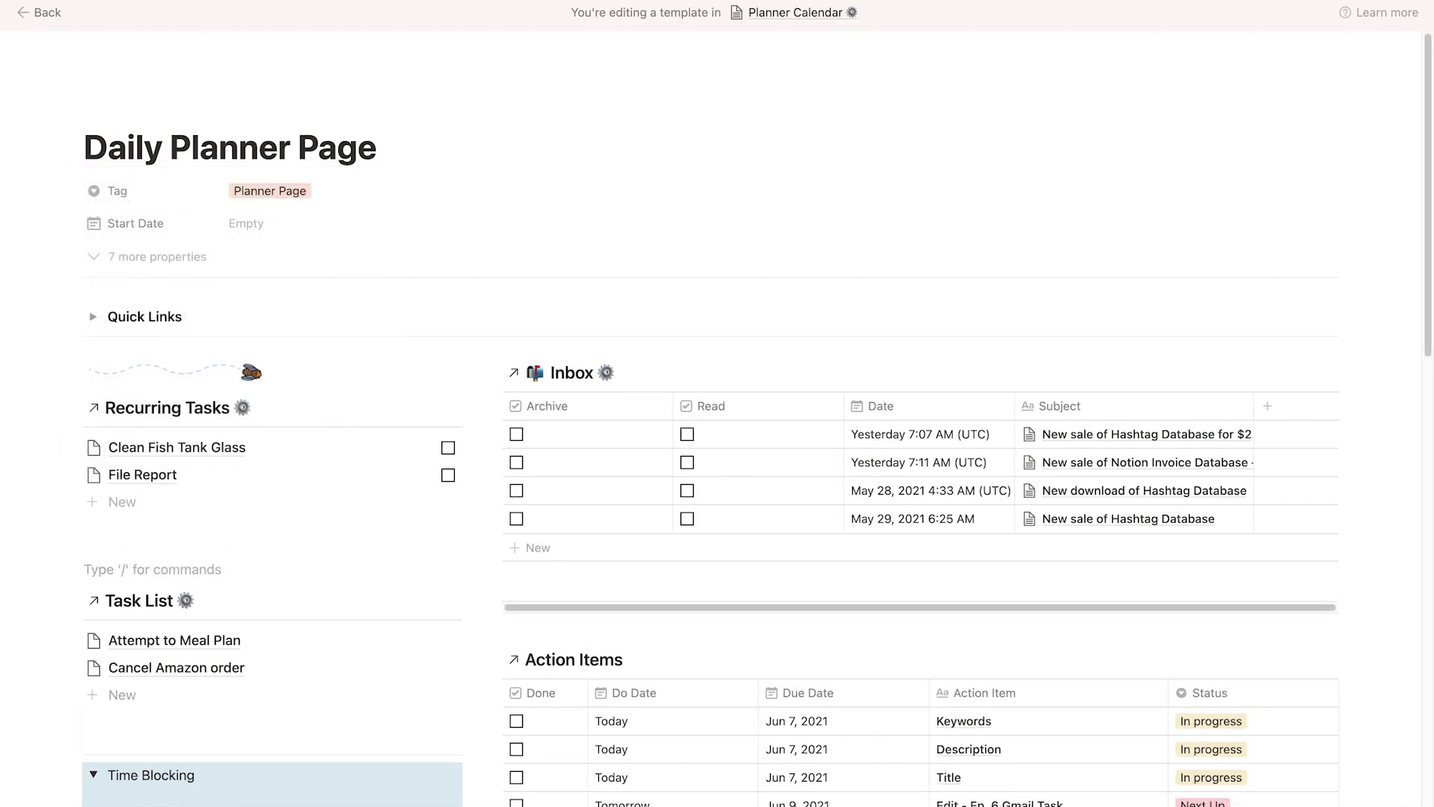
pyautogui.write('/')
pyautogui.press('Down')
pyautogui.press('Down')
pyautogui.press('Down')
pyautogui.press('Down')
pyautogui.press('Down')
pyautogui.press('Down')
pyautogui.press('Down')
pyautogui.press('Down')
pyautogui.press('Down')
pyautogui.press('Down')
pyautogui.press('Down')
pyautogui.press('Down')
pyautogui.press('Down')
pyautogui.press('Down')
pyautogui.press('Down')
pyautogui.press('Down')
pyautogui.press('Down')
pyautogui.press('Down')
pyautogui.press('Down')
pyautogui.press('Down')
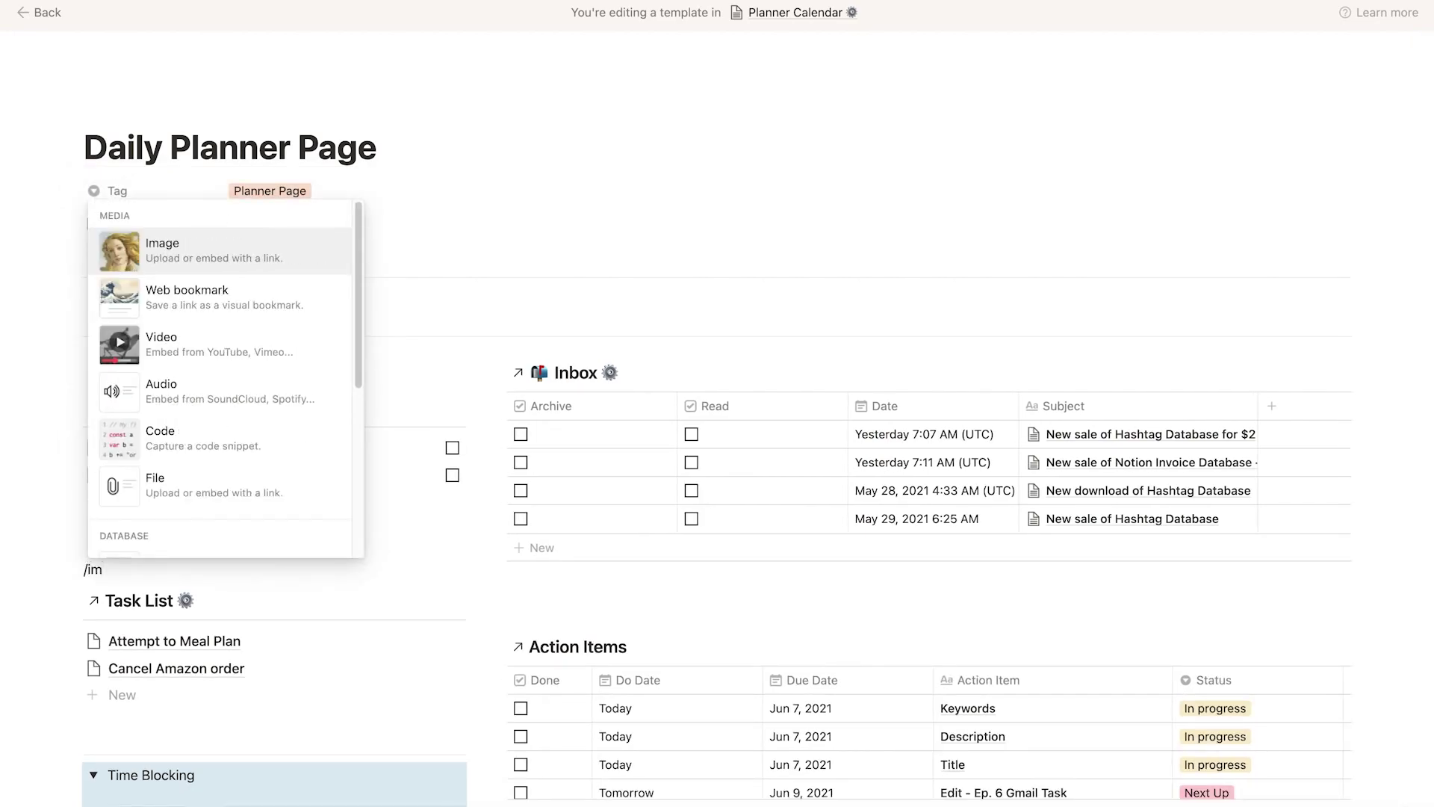
pyautogui.press('Return')
pyautogui.hotkey('ctrl', 'v')
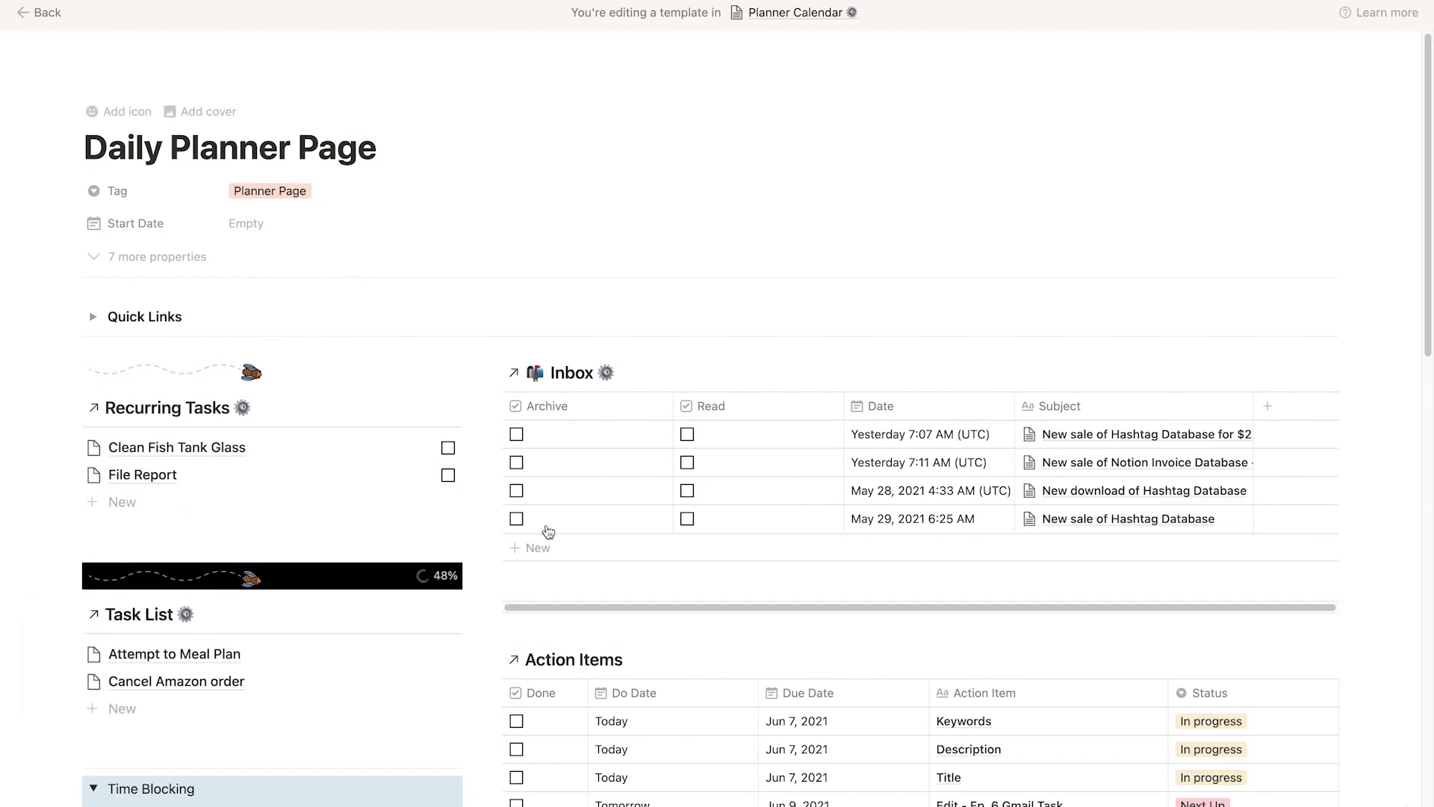
# Add an image block above Time Blocking, then undo the unwanted empty block.
pyautogui.click(109, 756)
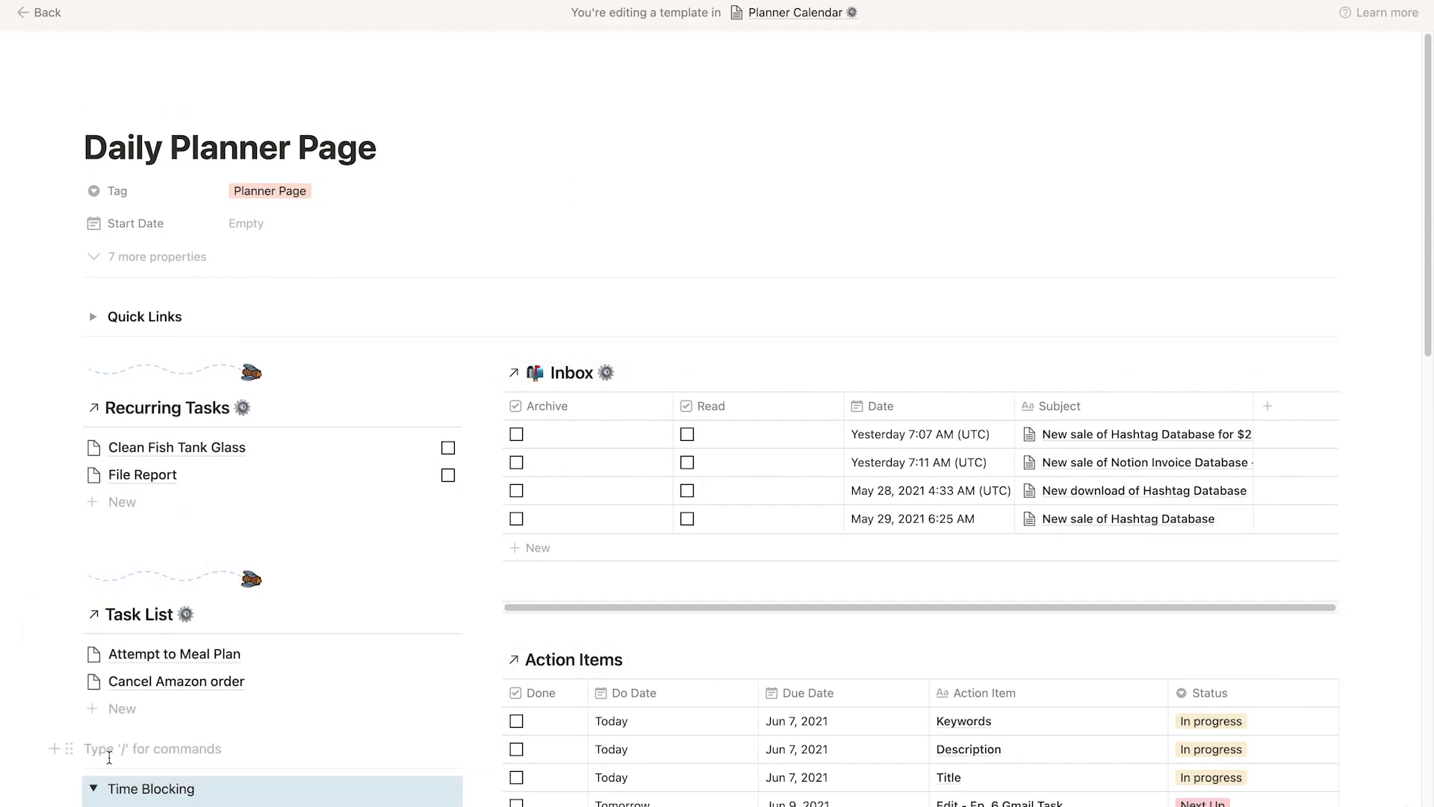
pyautogui.write('/')
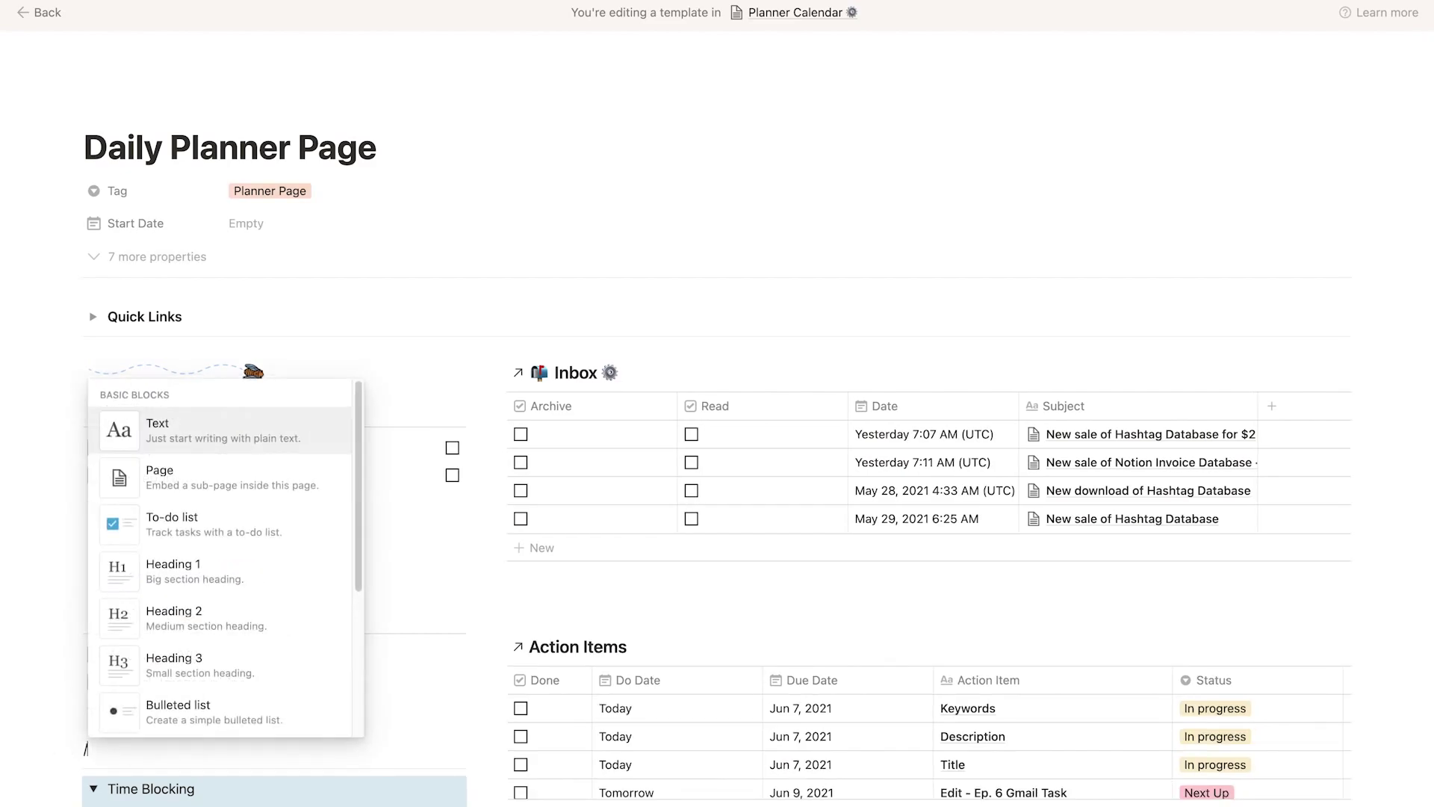
pyautogui.write('image')
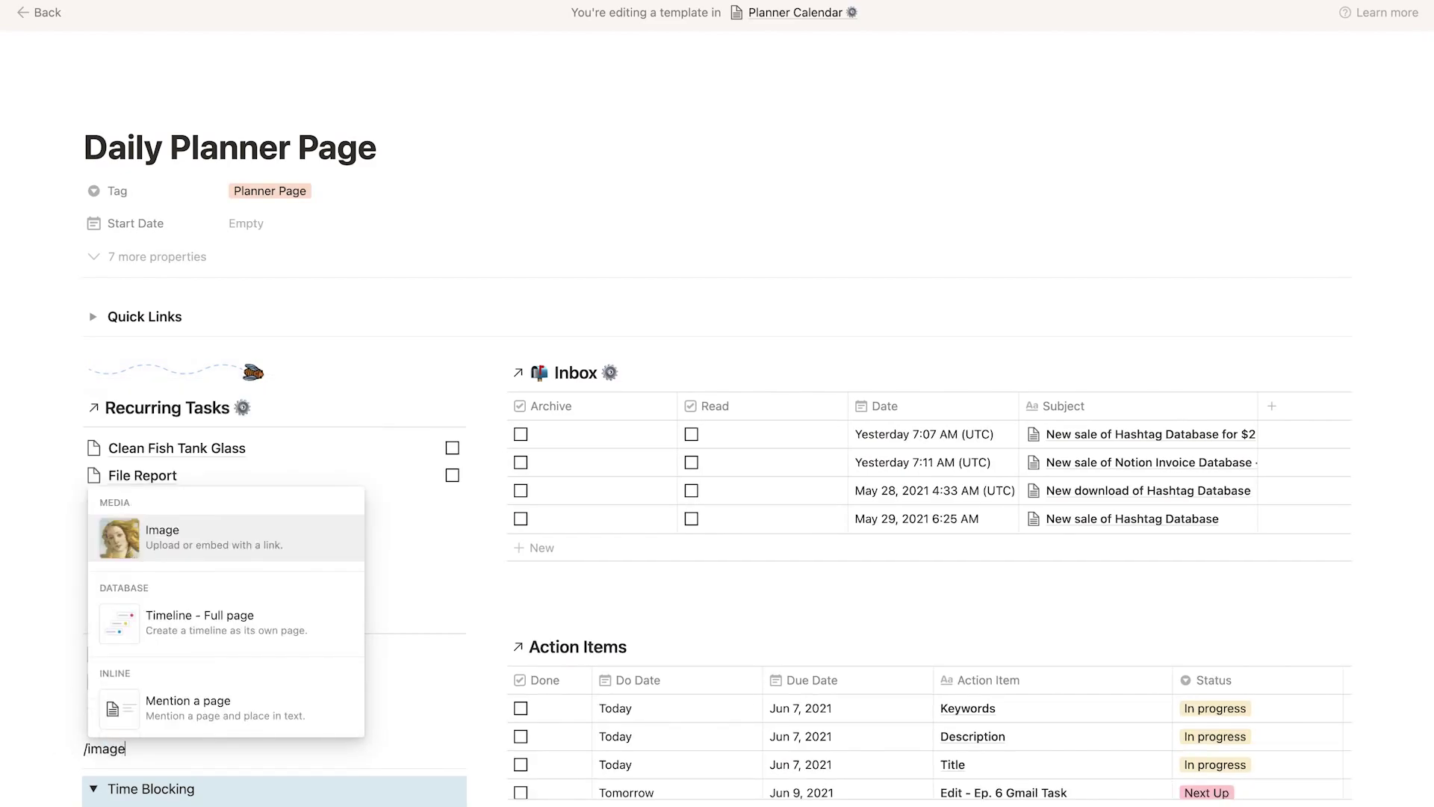
pyautogui.press('Return')
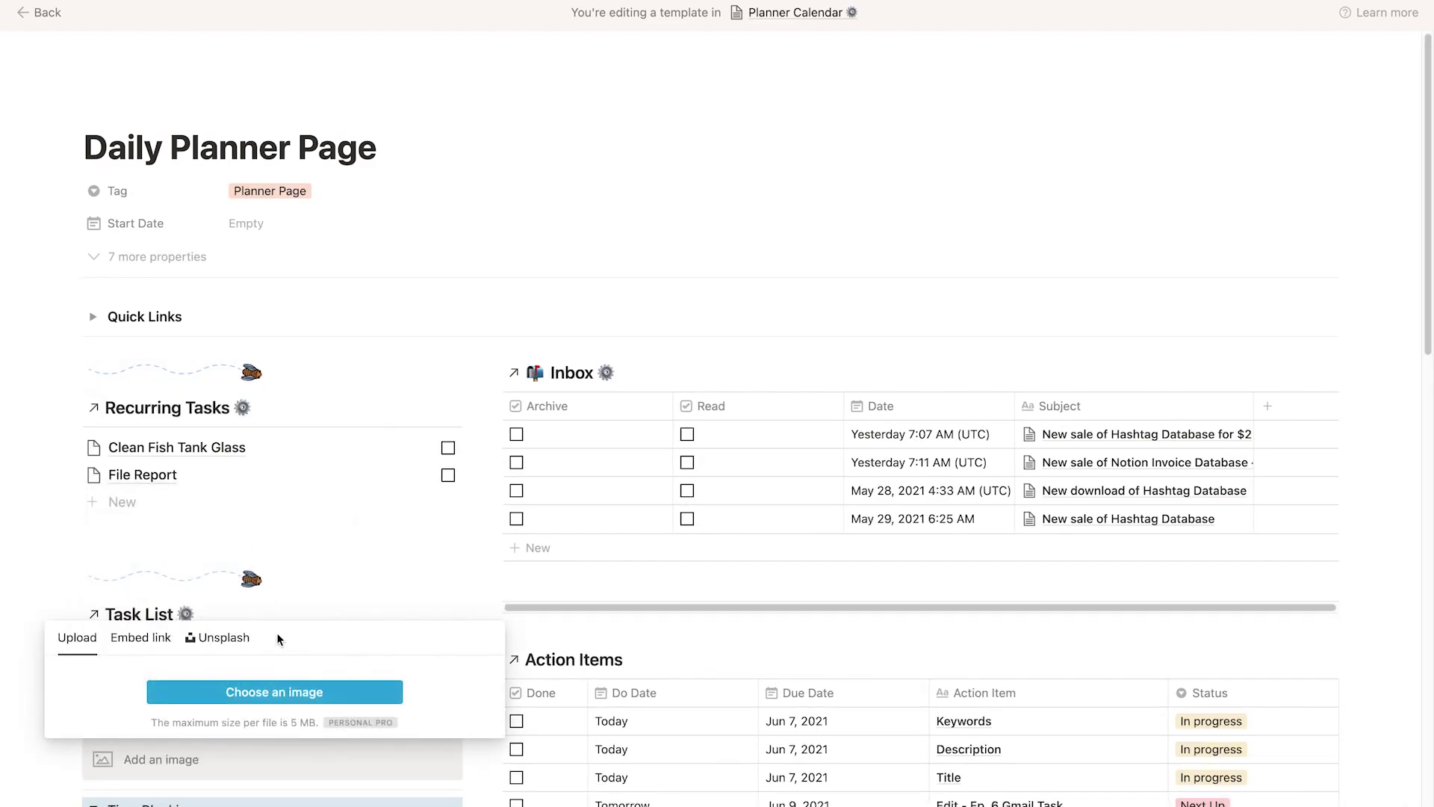
pyautogui.press('Escape')
pyautogui.press('super+z')
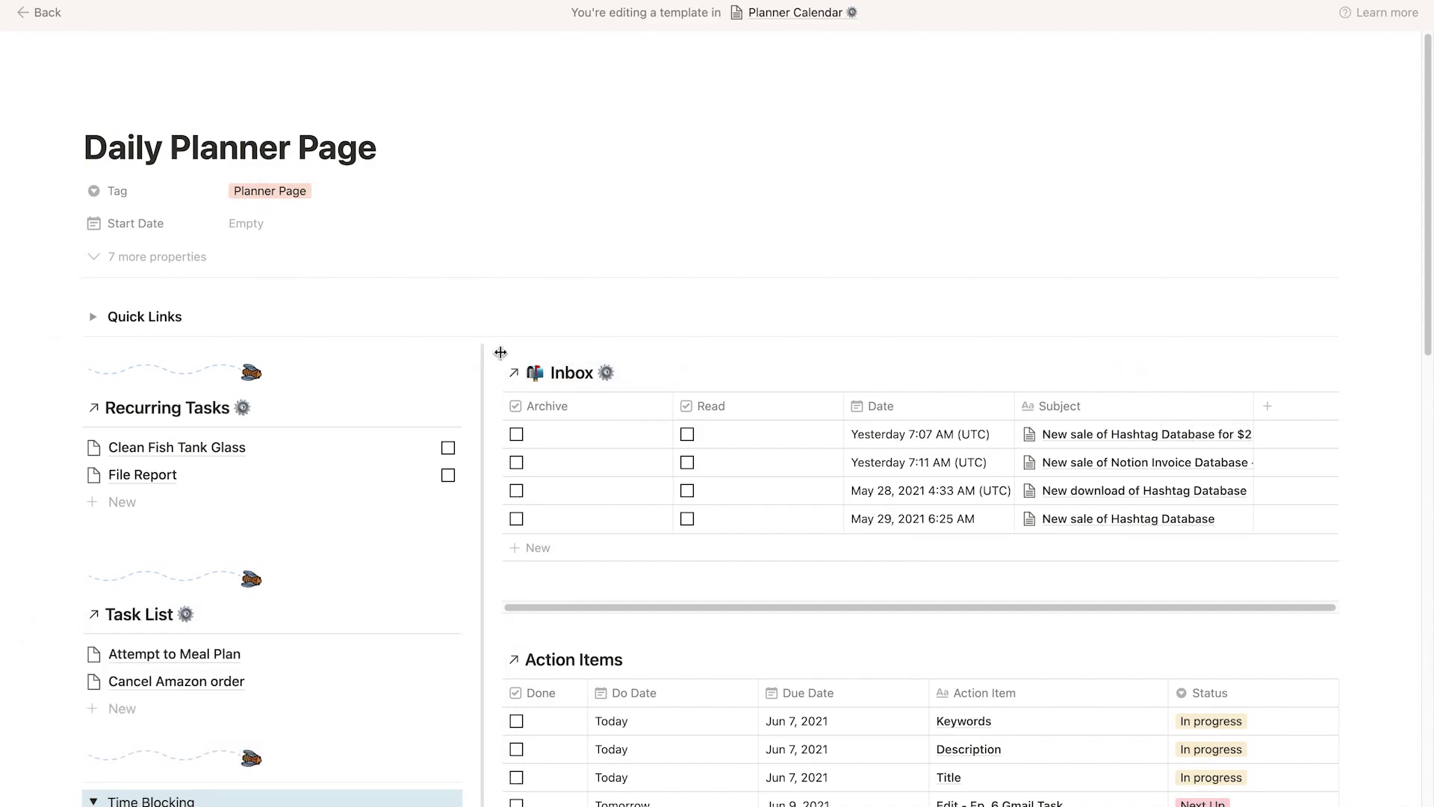
# Move an empty block above the Inbox heading and make it an image block.
pyautogui.click(472, 374)
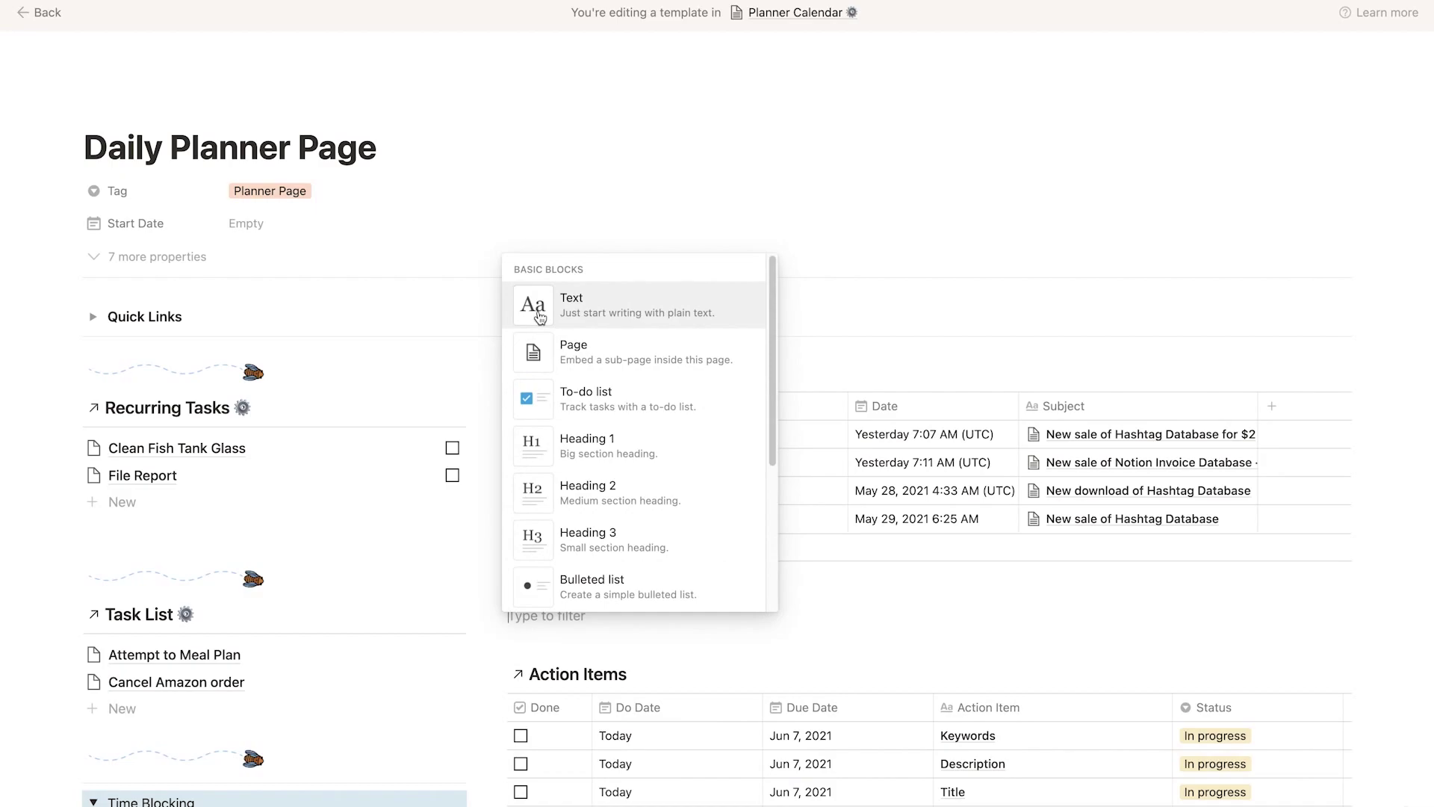
pyautogui.press('Escape')
pyautogui.moveTo(497, 628); pyautogui.dragTo(531, 359)
pyautogui.click(529, 366)
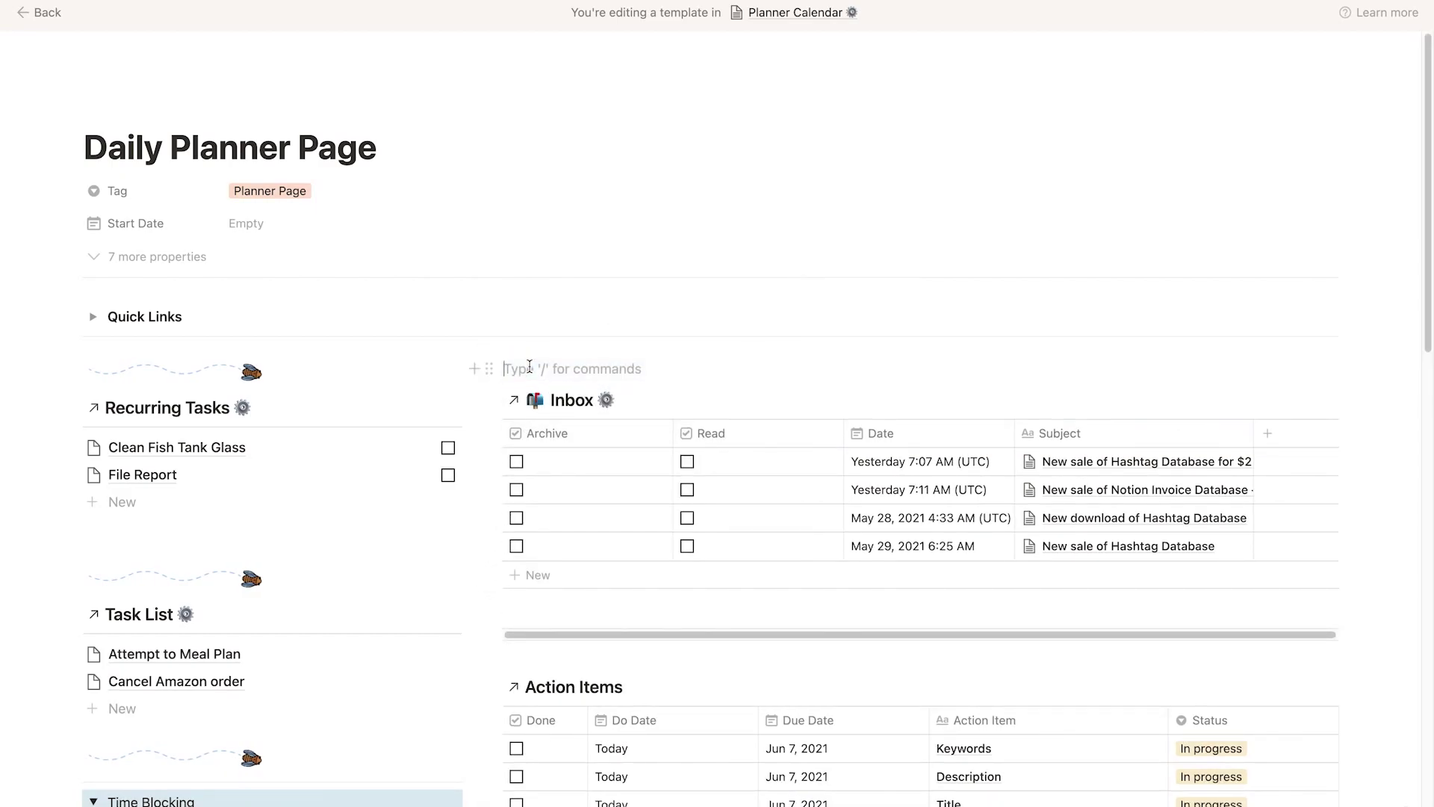
pyautogui.write('/image')
pyautogui.press('Return')
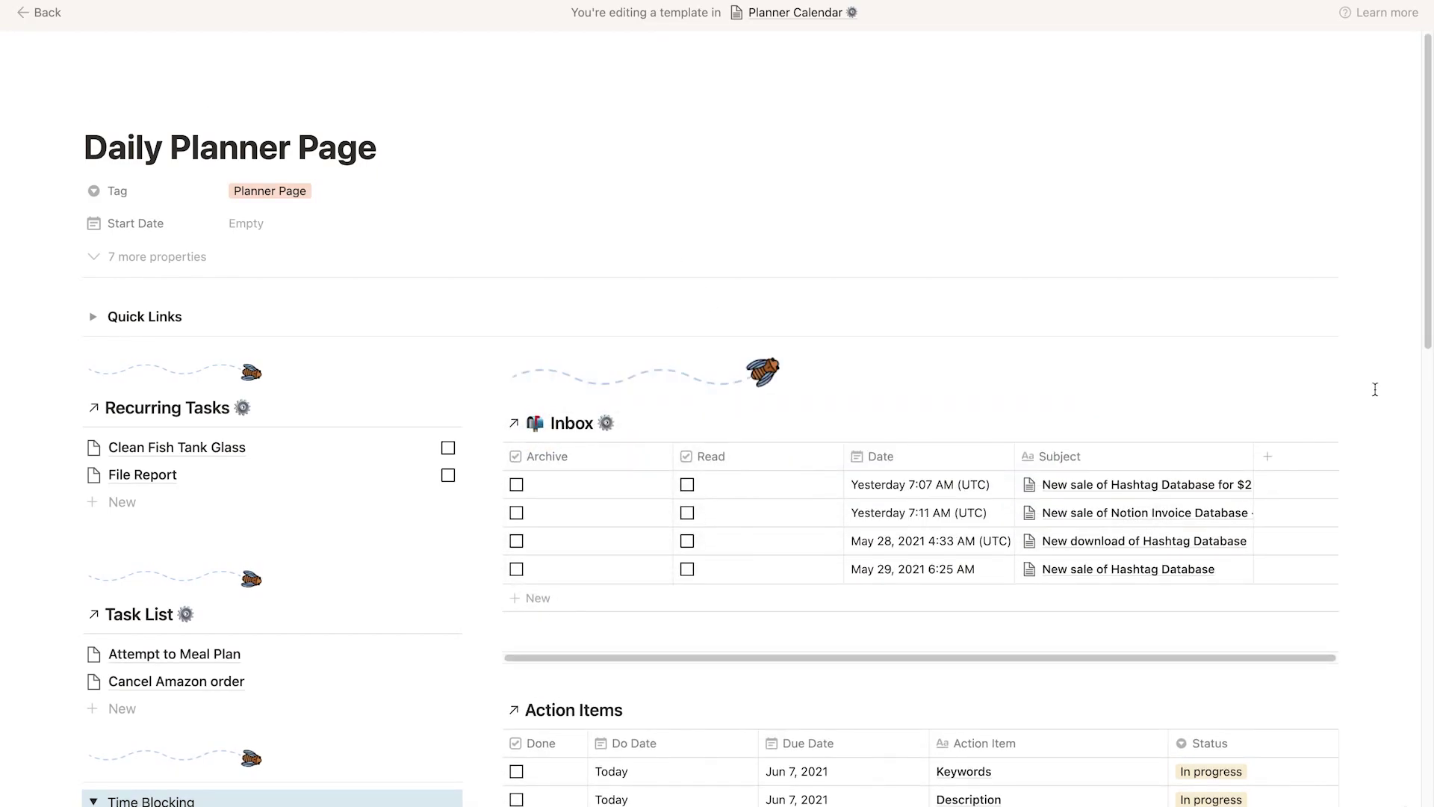
# Add the bee divider image above Action Items.
pyautogui.scroll(-5, 1375, 389)
pyautogui.click(514, 393)
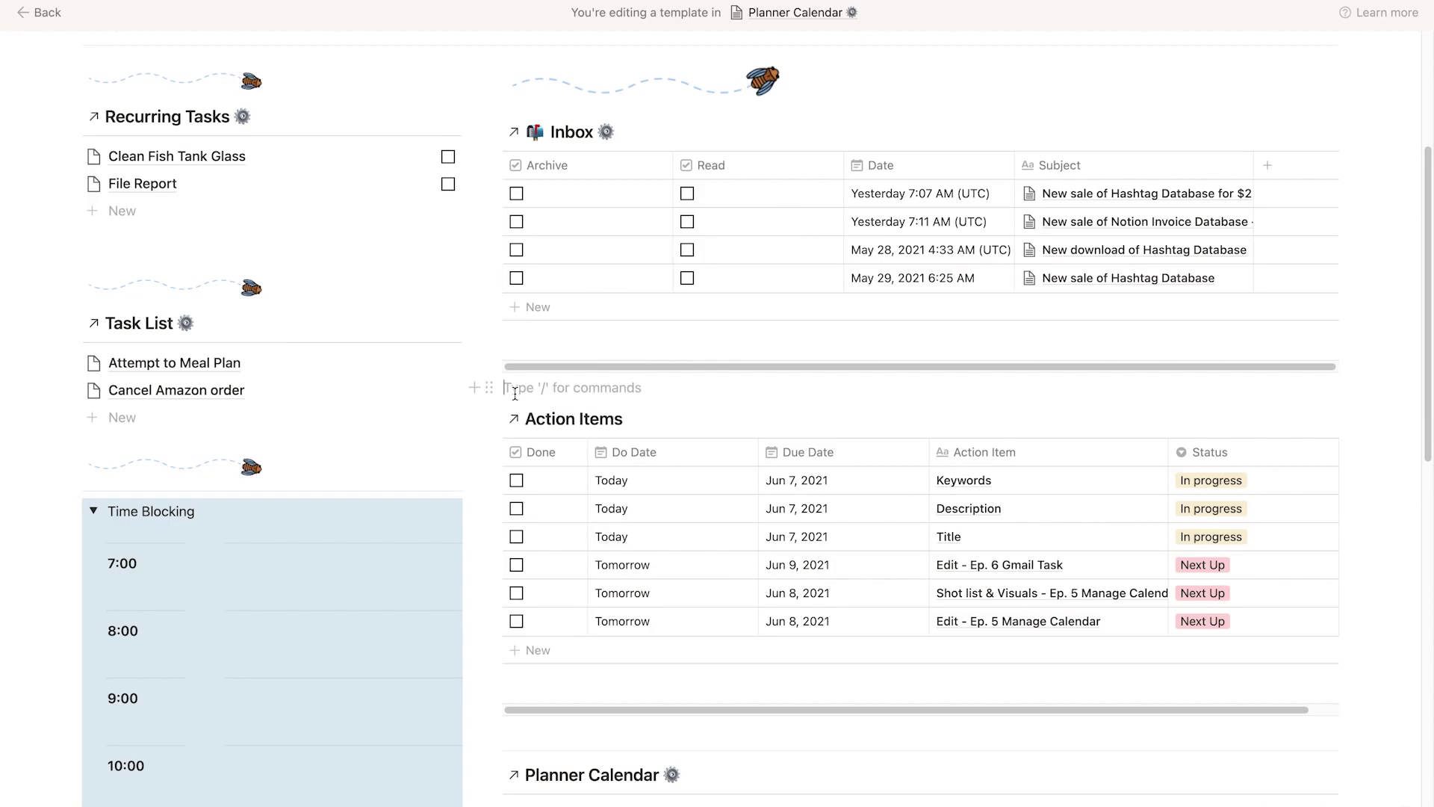
pyautogui.press('Return')
pyautogui.write('/')
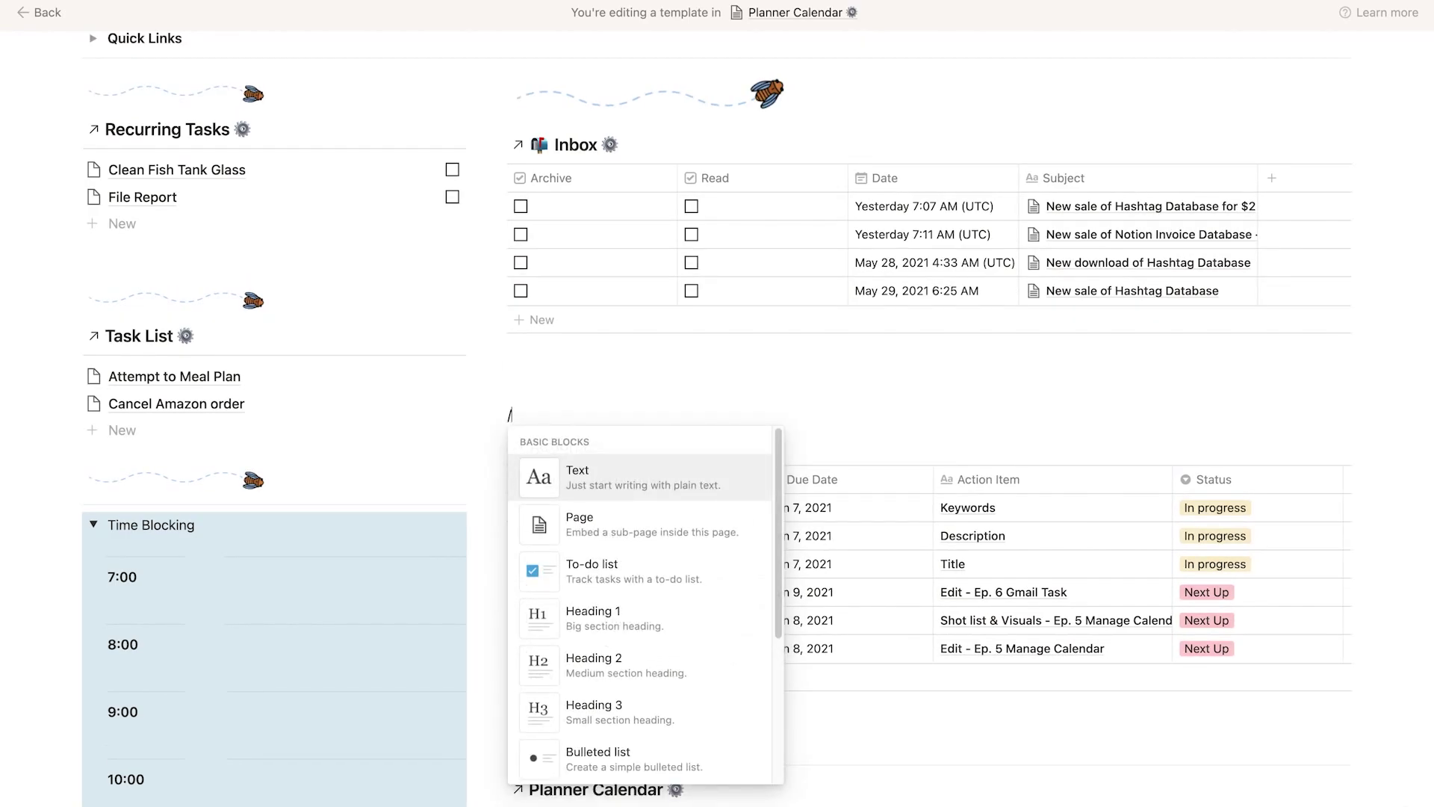
pyautogui.write('image')
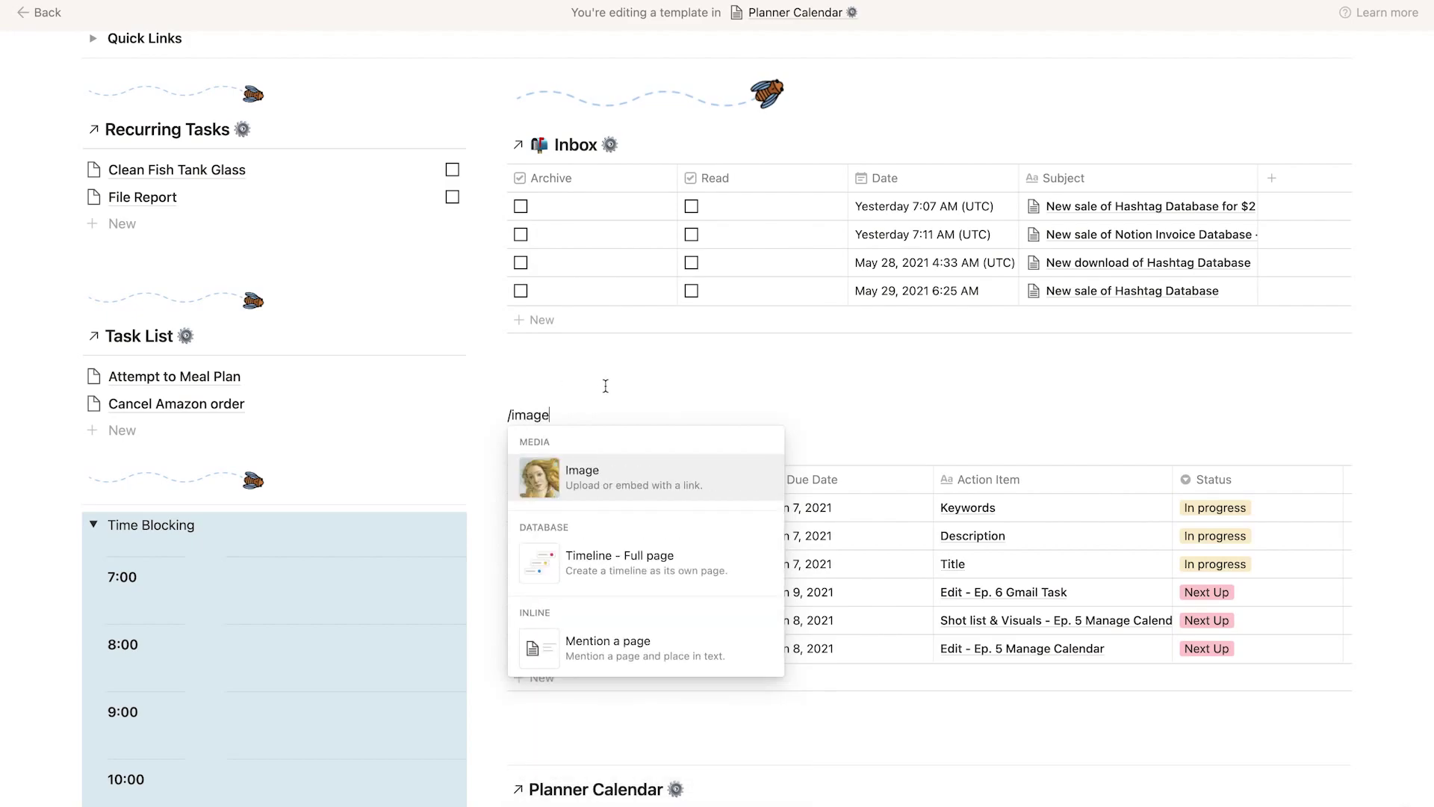
pyautogui.click(619, 478)
pyautogui.click(825, 520)
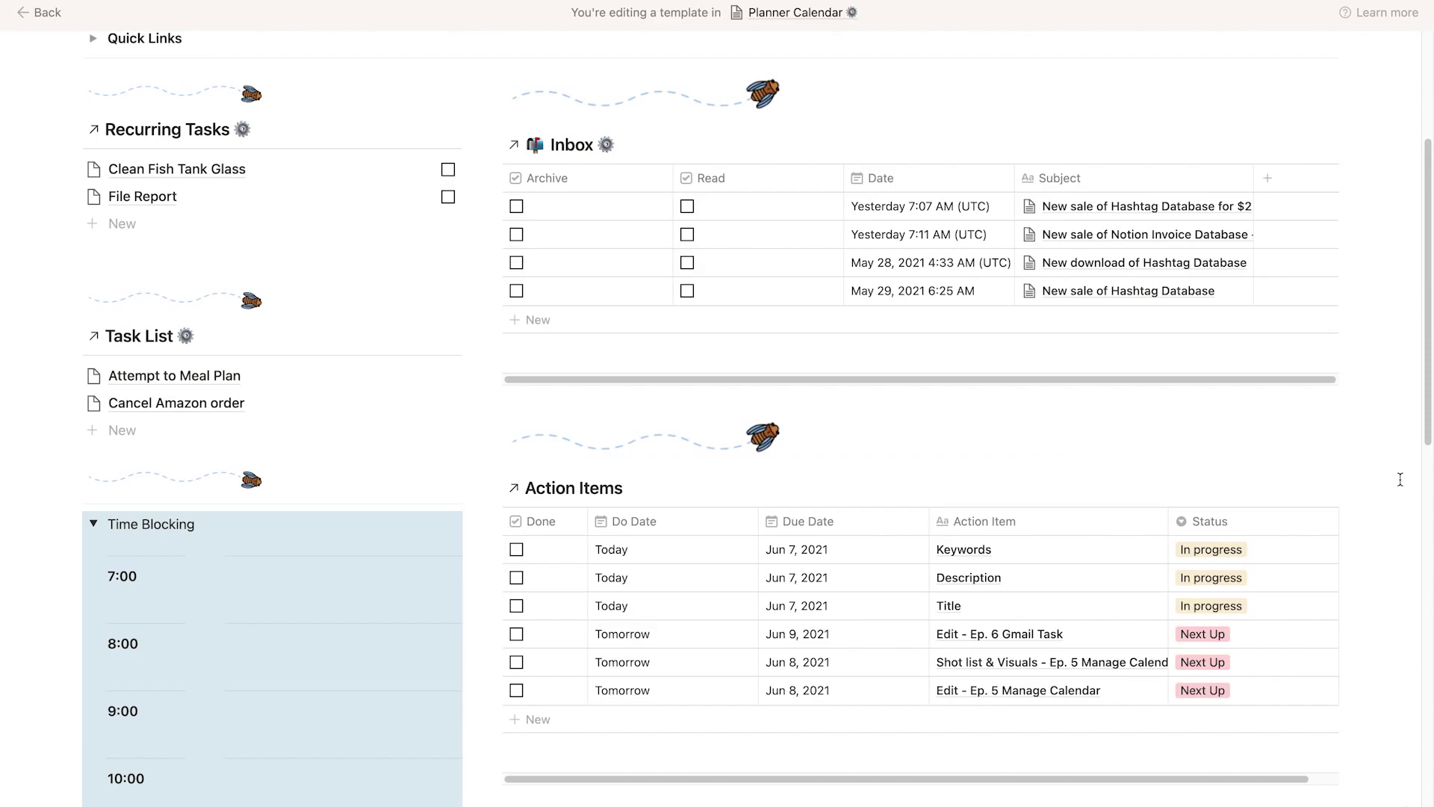
# Add the bee divider image above Planner Calendar.
pyautogui.scroll(-3, 1399, 480)
pyautogui.click(568, 619)
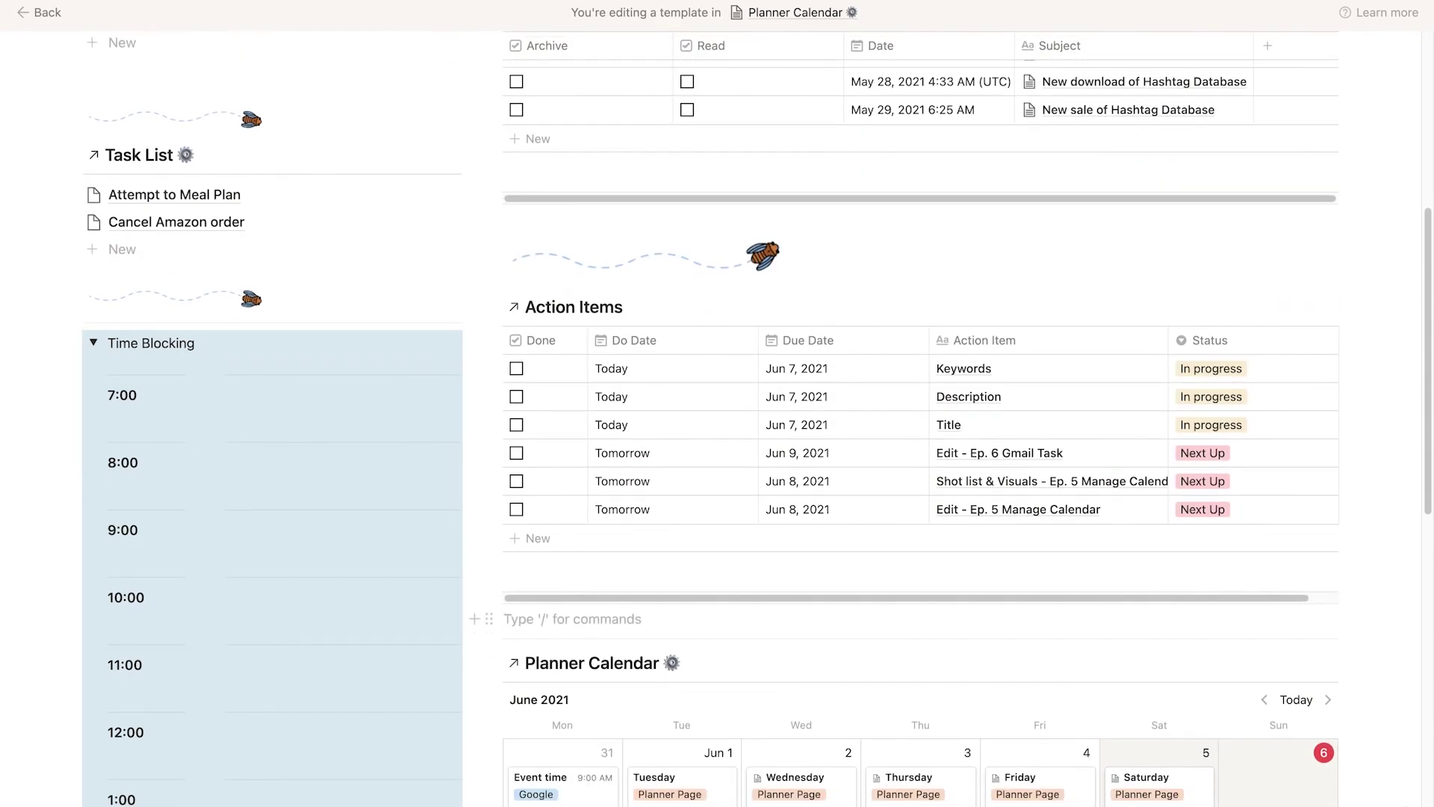
pyautogui.write('/image')
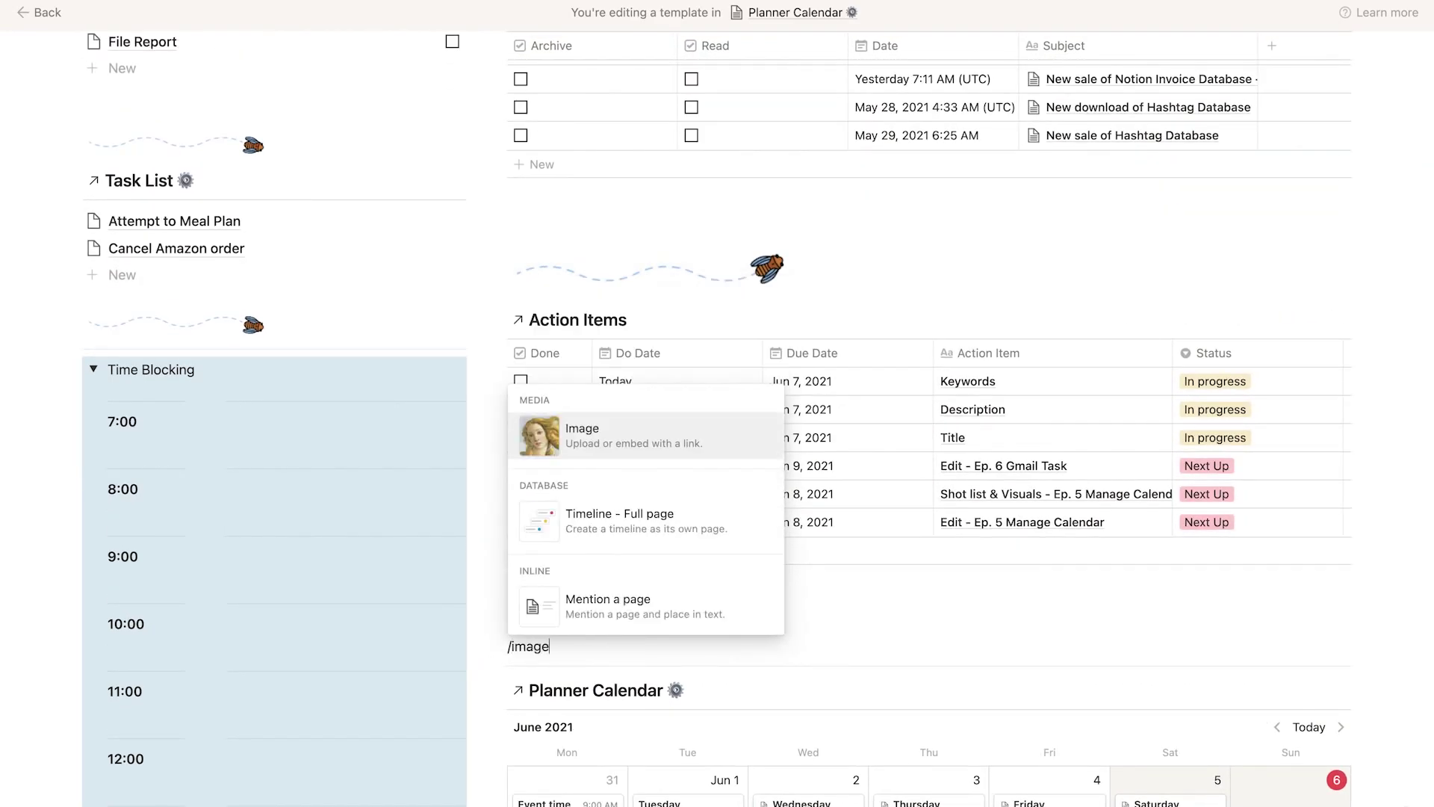
pyautogui.click(603, 437)
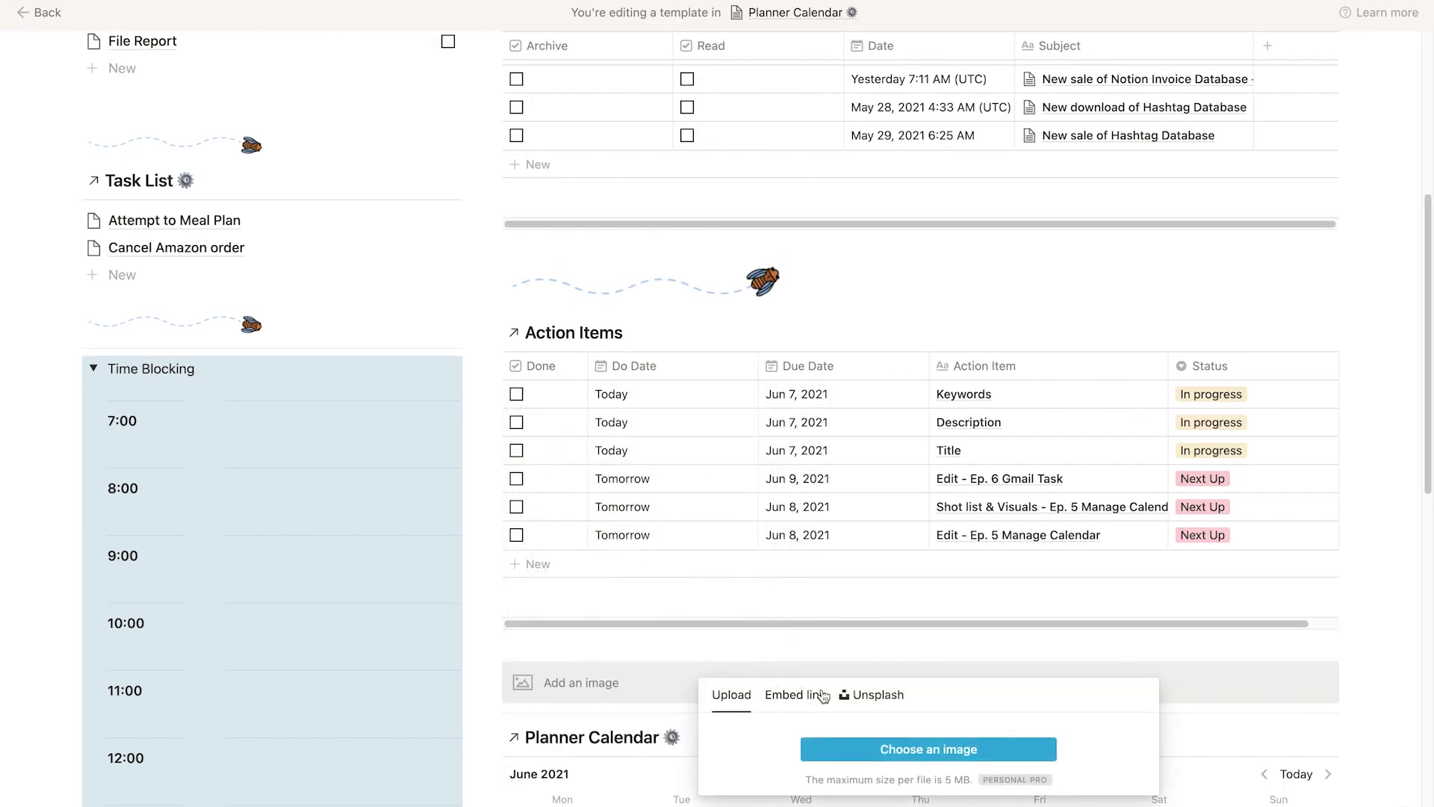
pyautogui.click(881, 750)
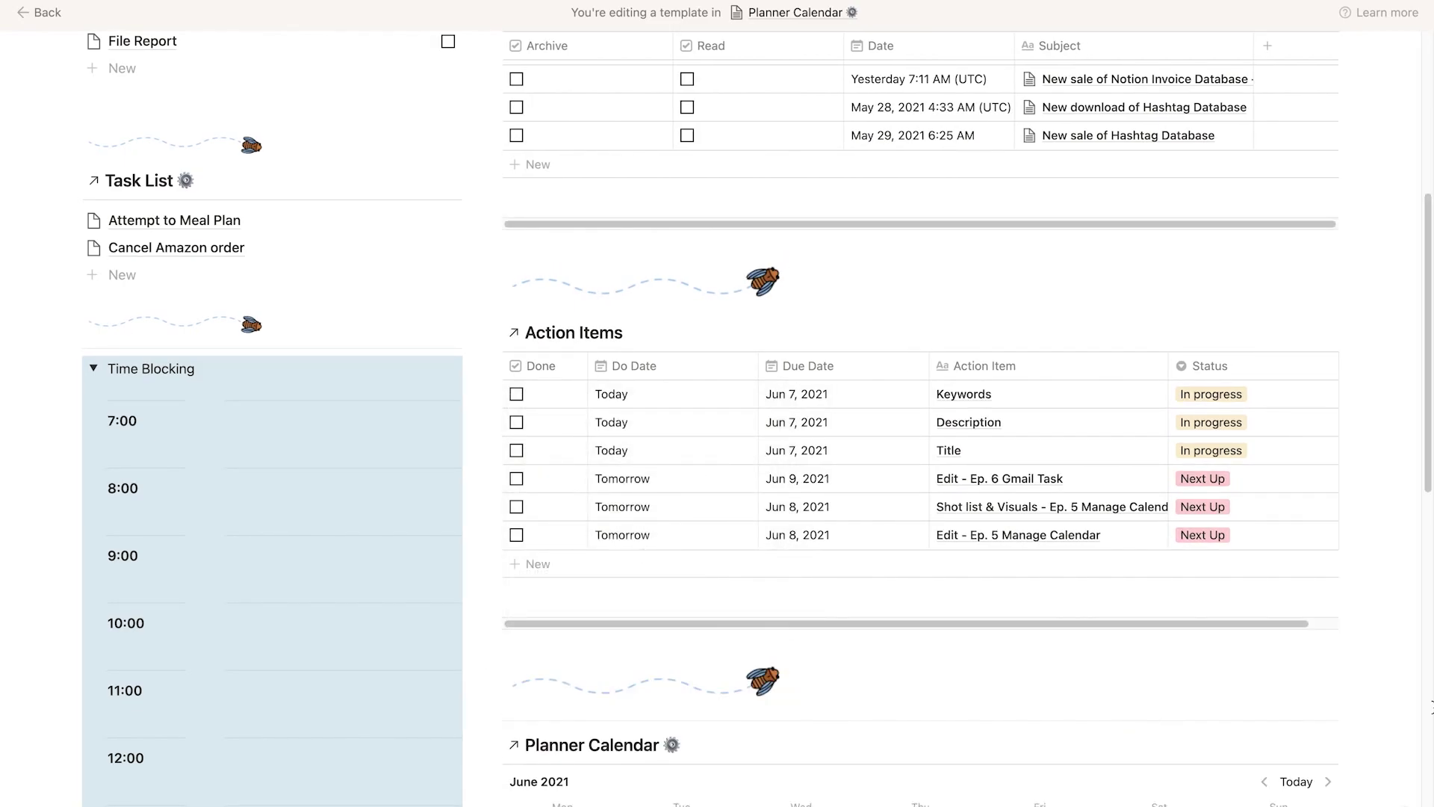
pyautogui.scroll(6, 1431, 609)
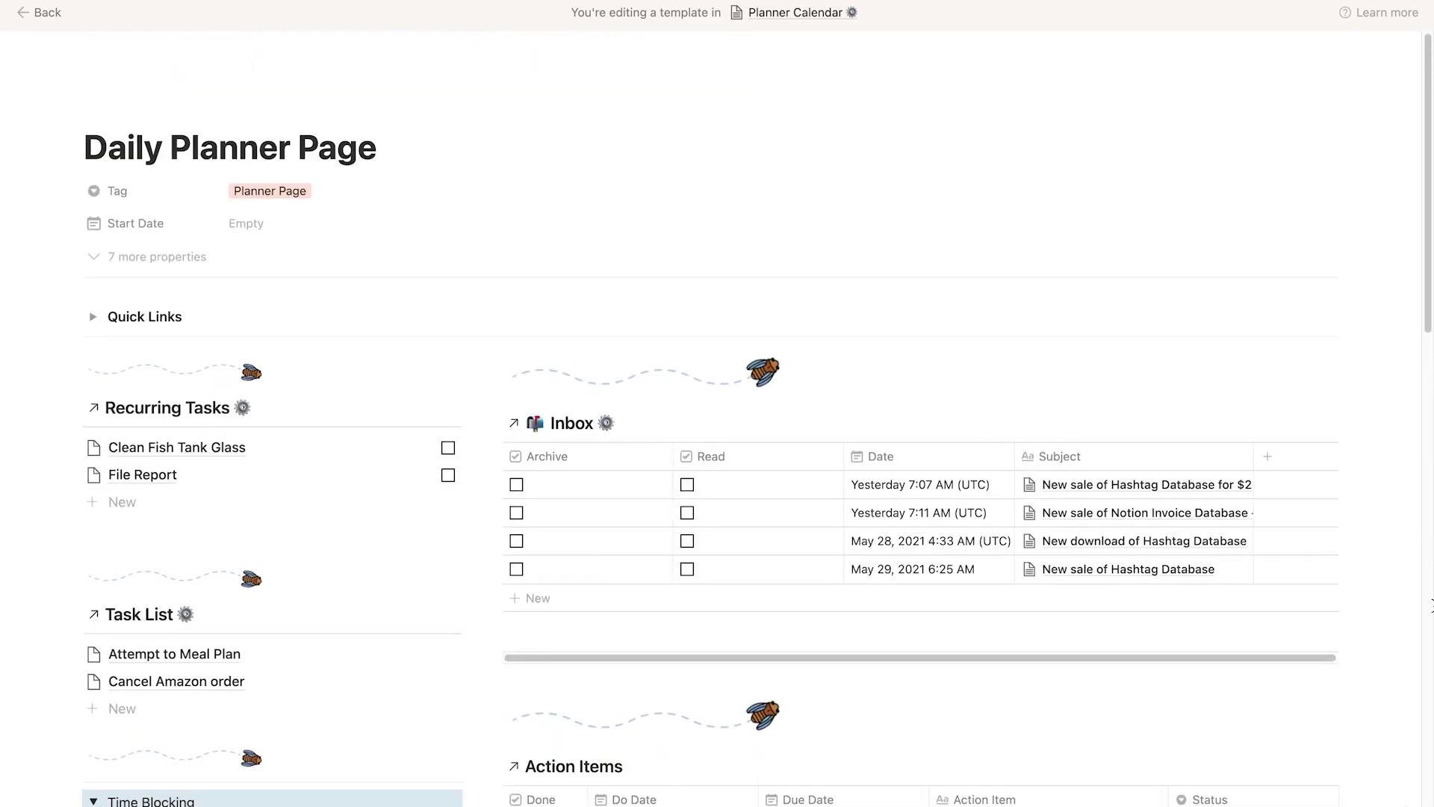
pyautogui.scroll(-3, 1431, 606)
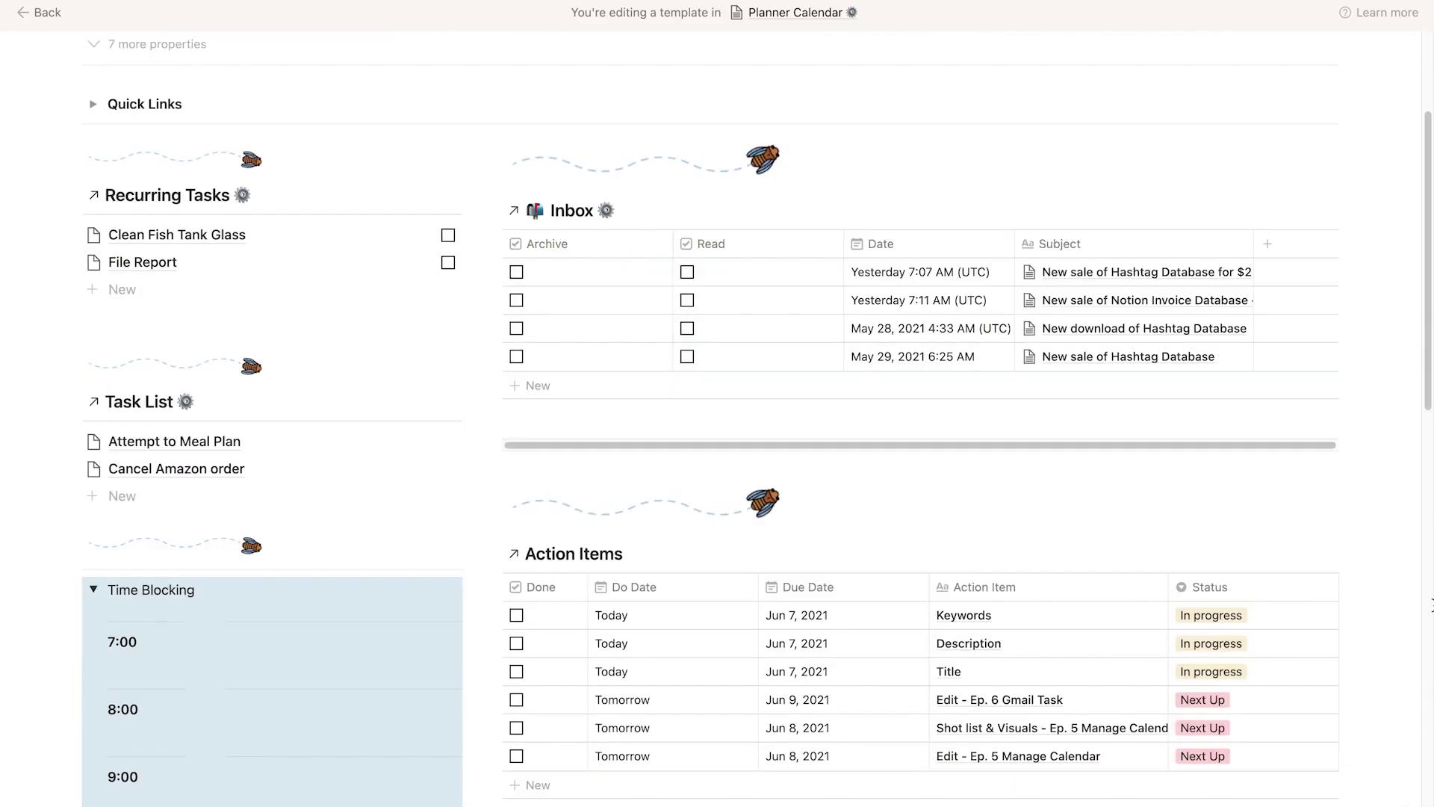
# Drag the resize handle outward to widen the bee divider above Action Items.
pyautogui.scroll(-3, 1430, 606)
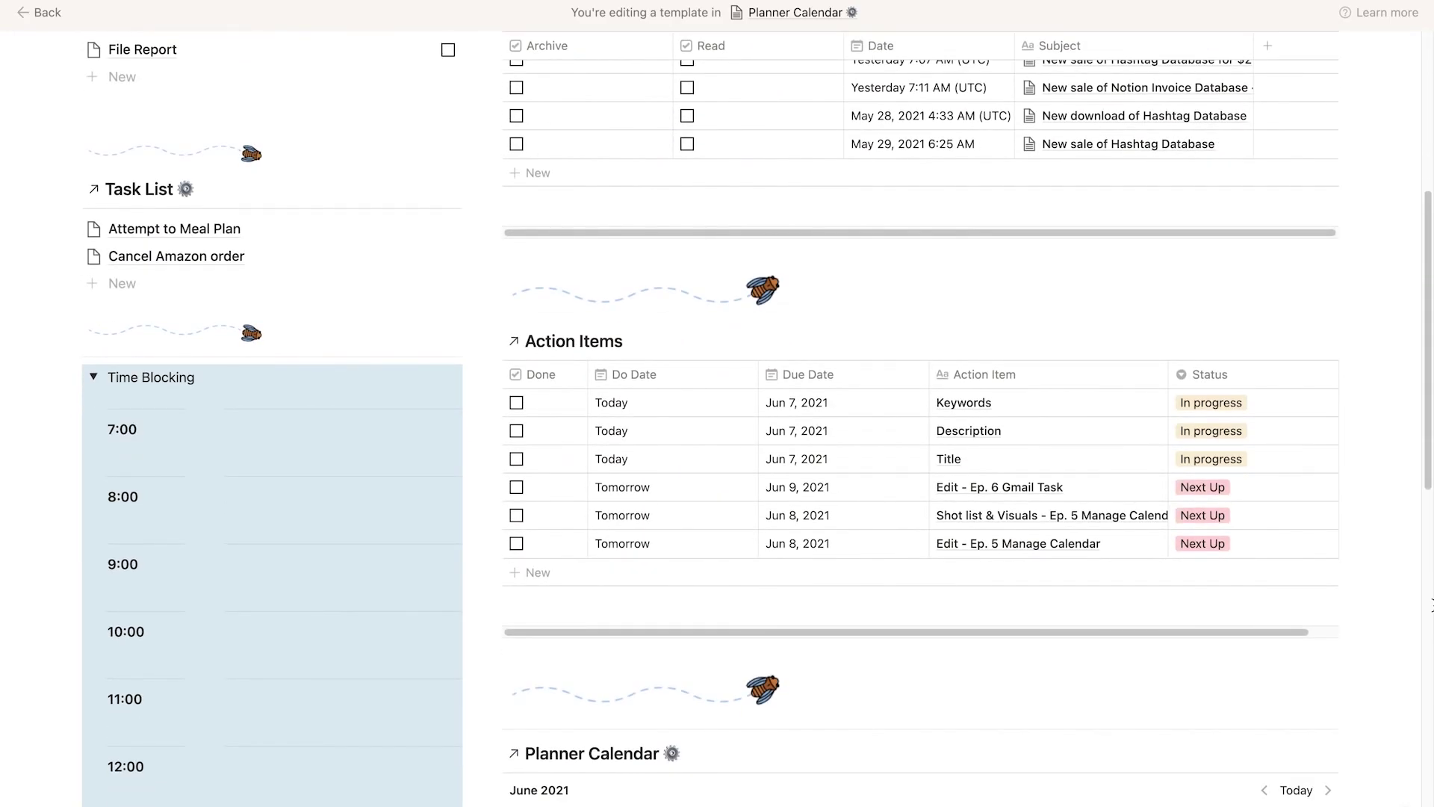
pyautogui.moveTo(315, 338)
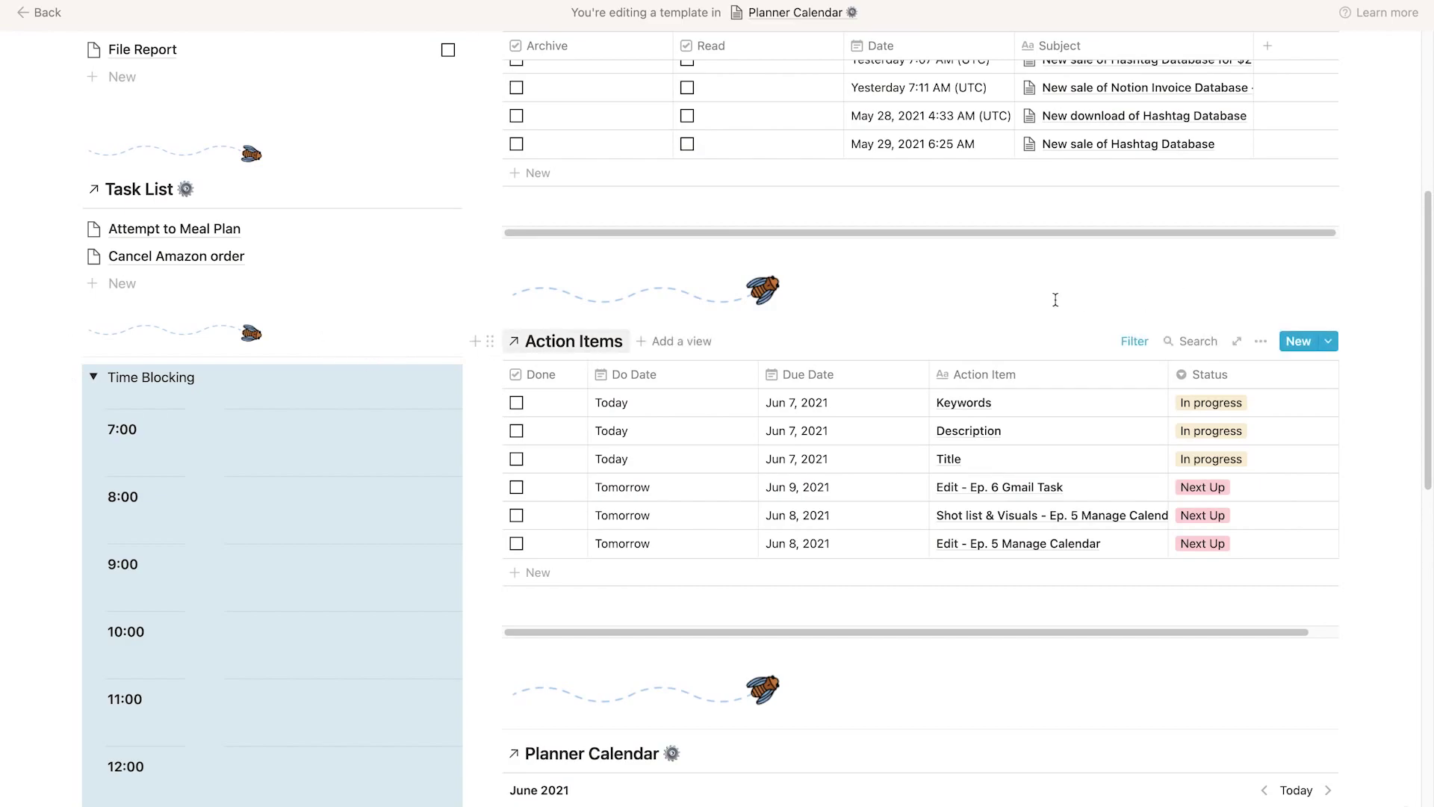
pyautogui.moveTo(900, 294)
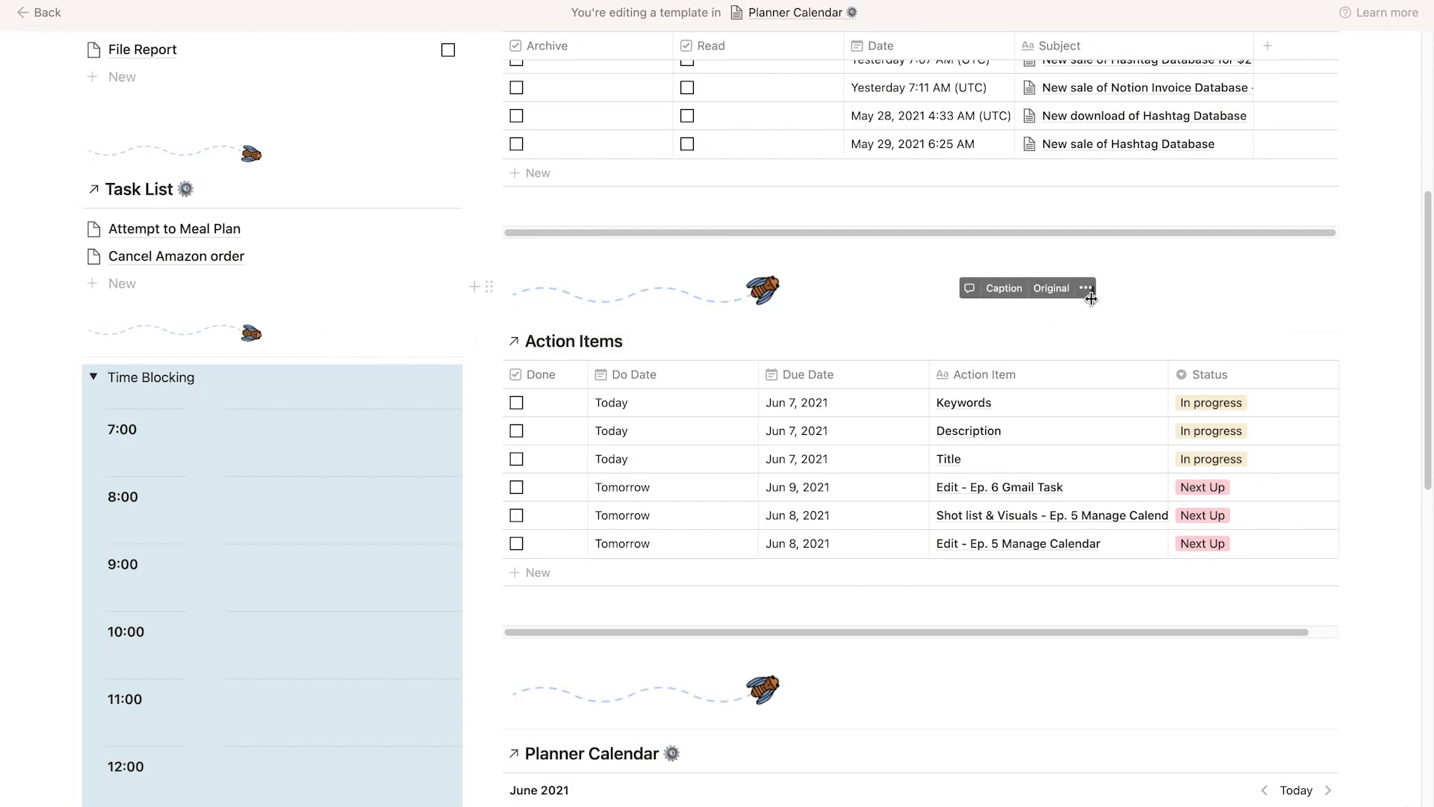
pyautogui.moveTo(1092, 301); pyautogui.dragTo(1155, 298)
pyautogui.moveTo(1266, 284); pyautogui.dragTo(1098, 322)
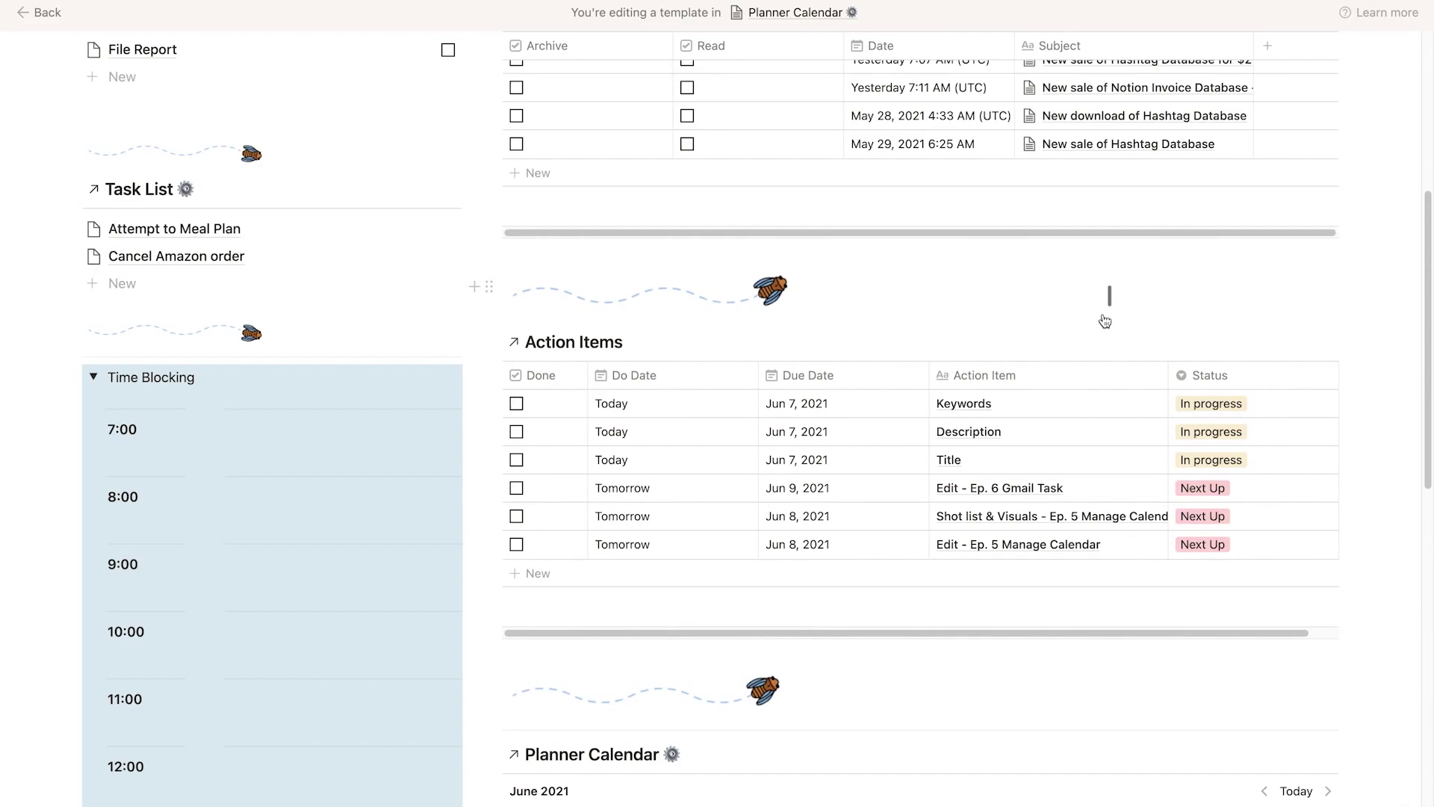
pyautogui.scroll(3, 1362, 564)
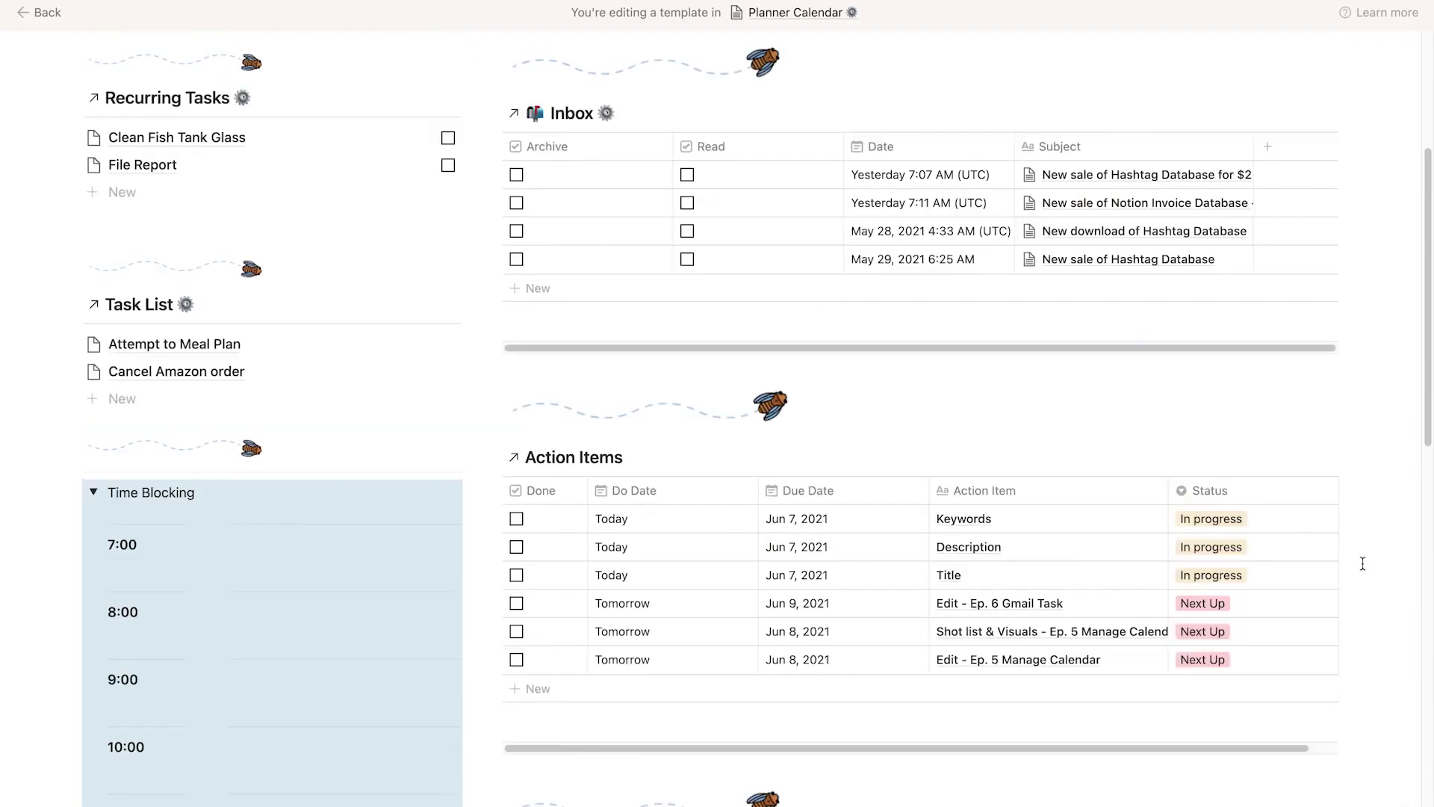
pyautogui.scroll(3, 1363, 564)
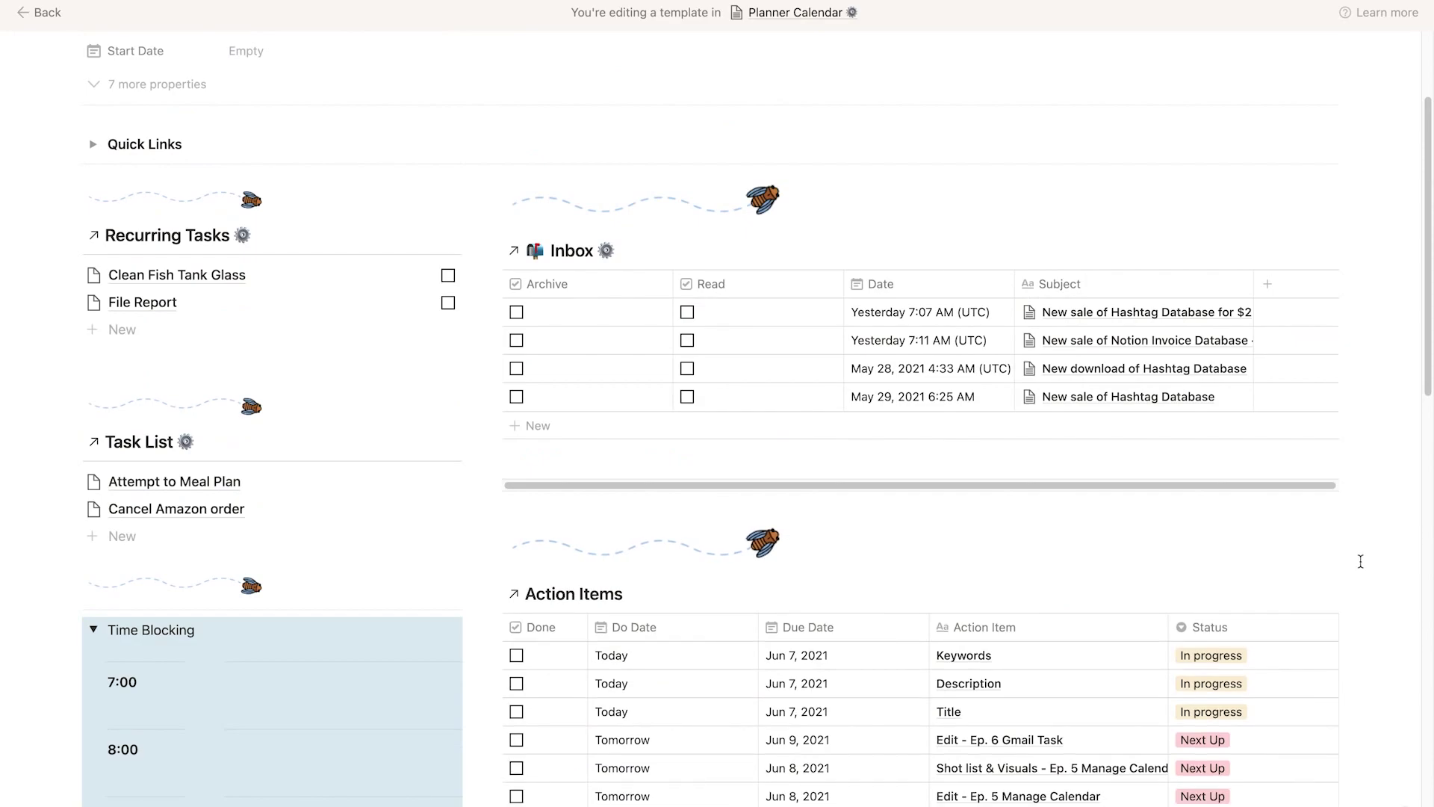
# Set the JUNE cicada image as the My Planner page cover.
pyautogui.scroll(-15, 1361, 562)
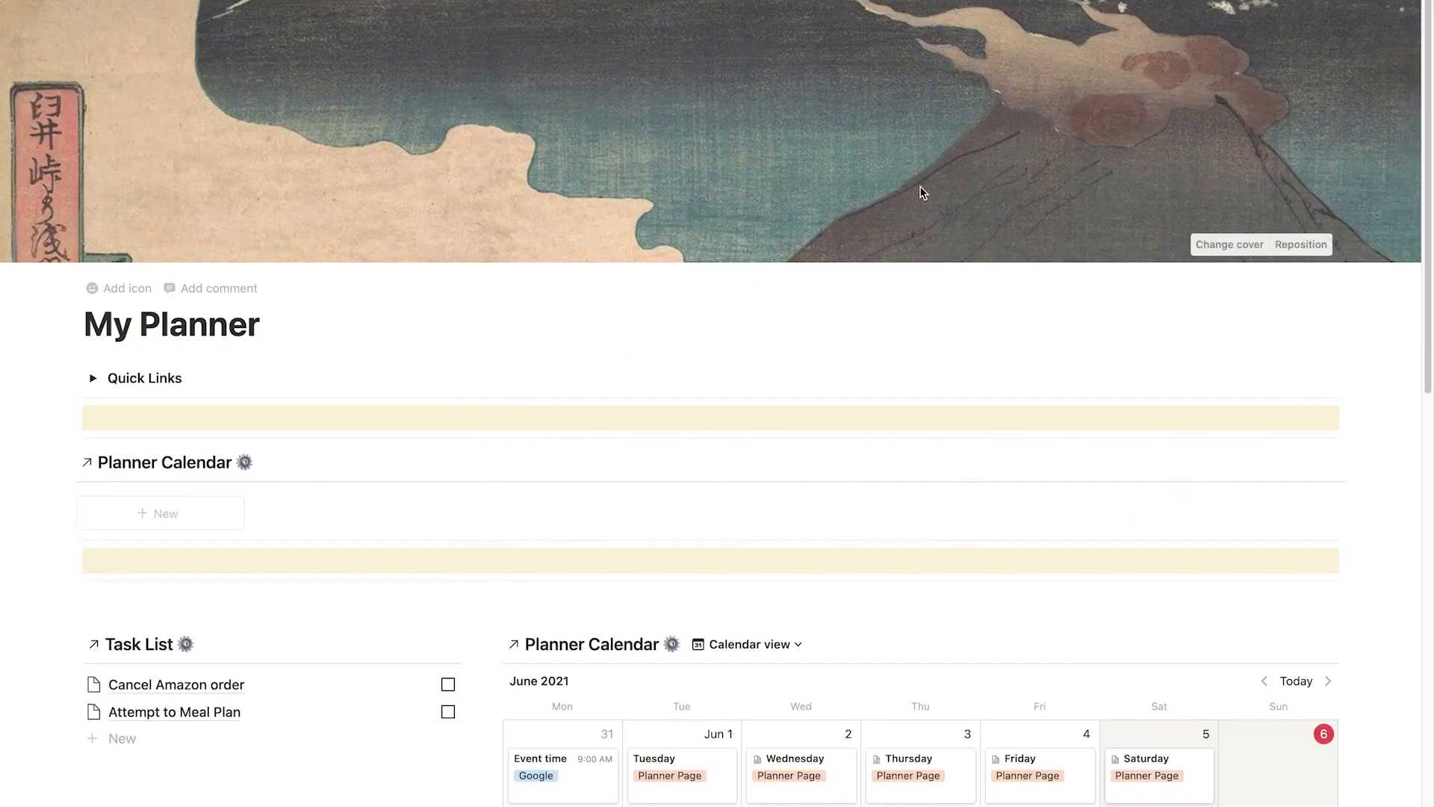
pyautogui.click(1230, 245)
pyautogui.click(1049, 276)
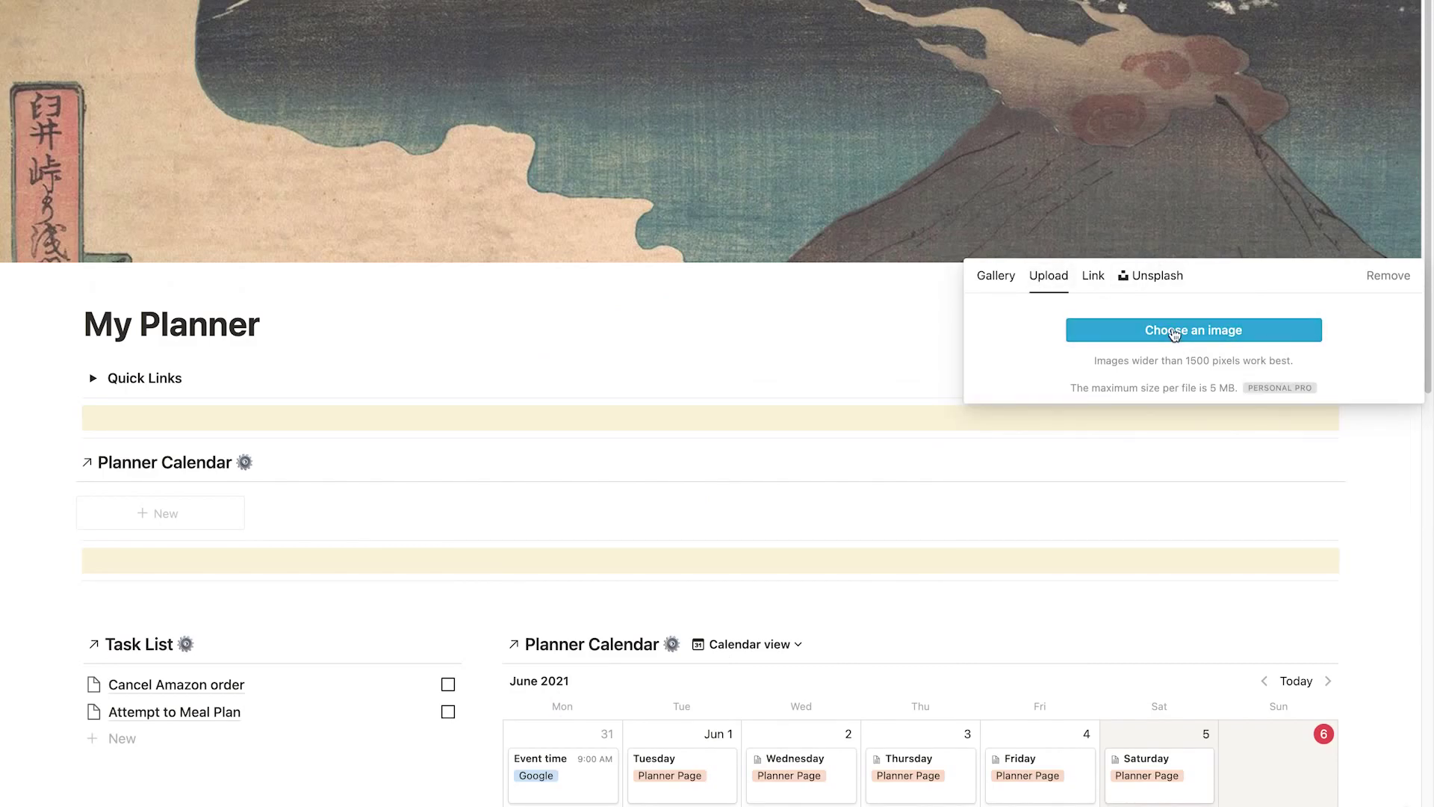
pyautogui.click(1174, 331)
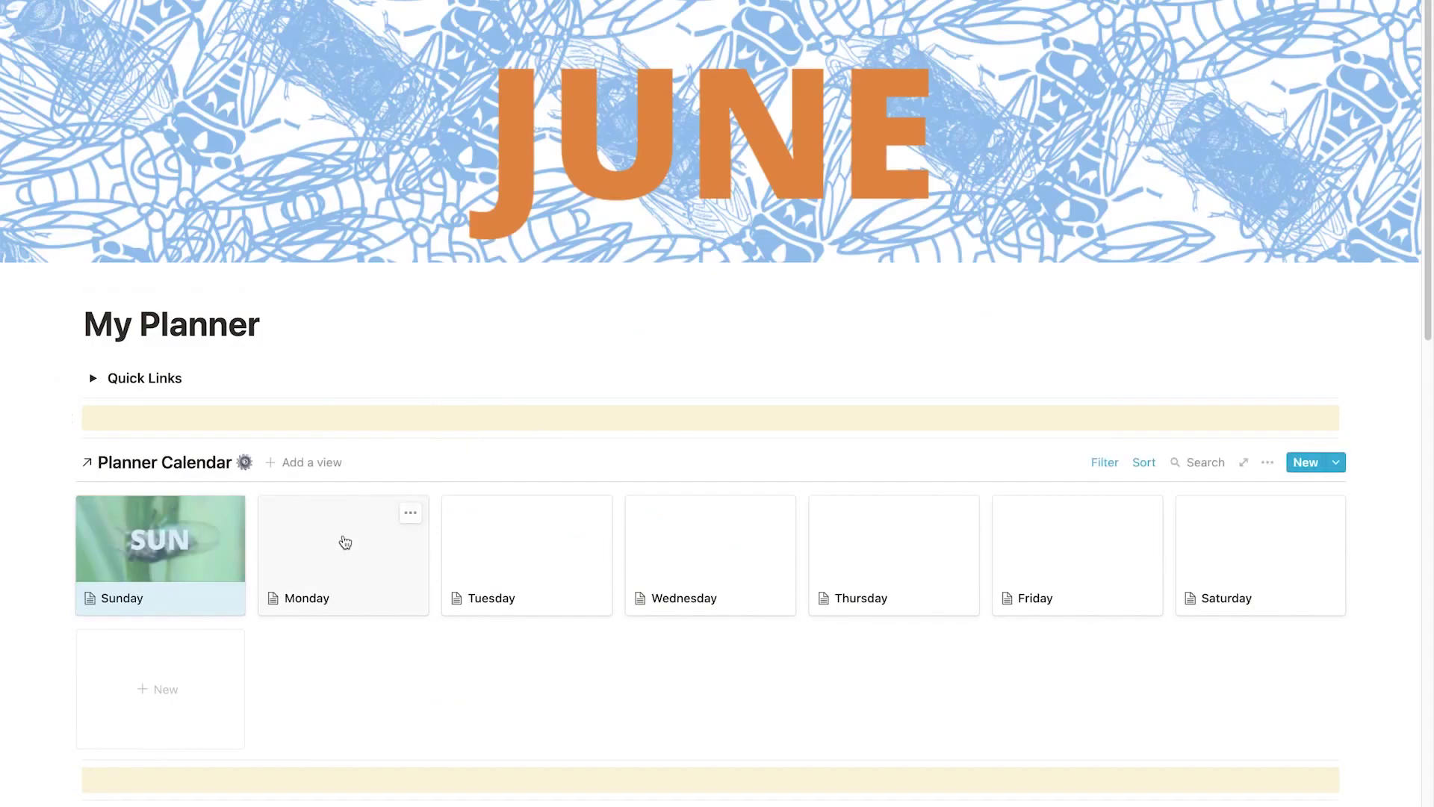
# Give the Monday page the MON cicada cover.
pyautogui.click(336, 553)
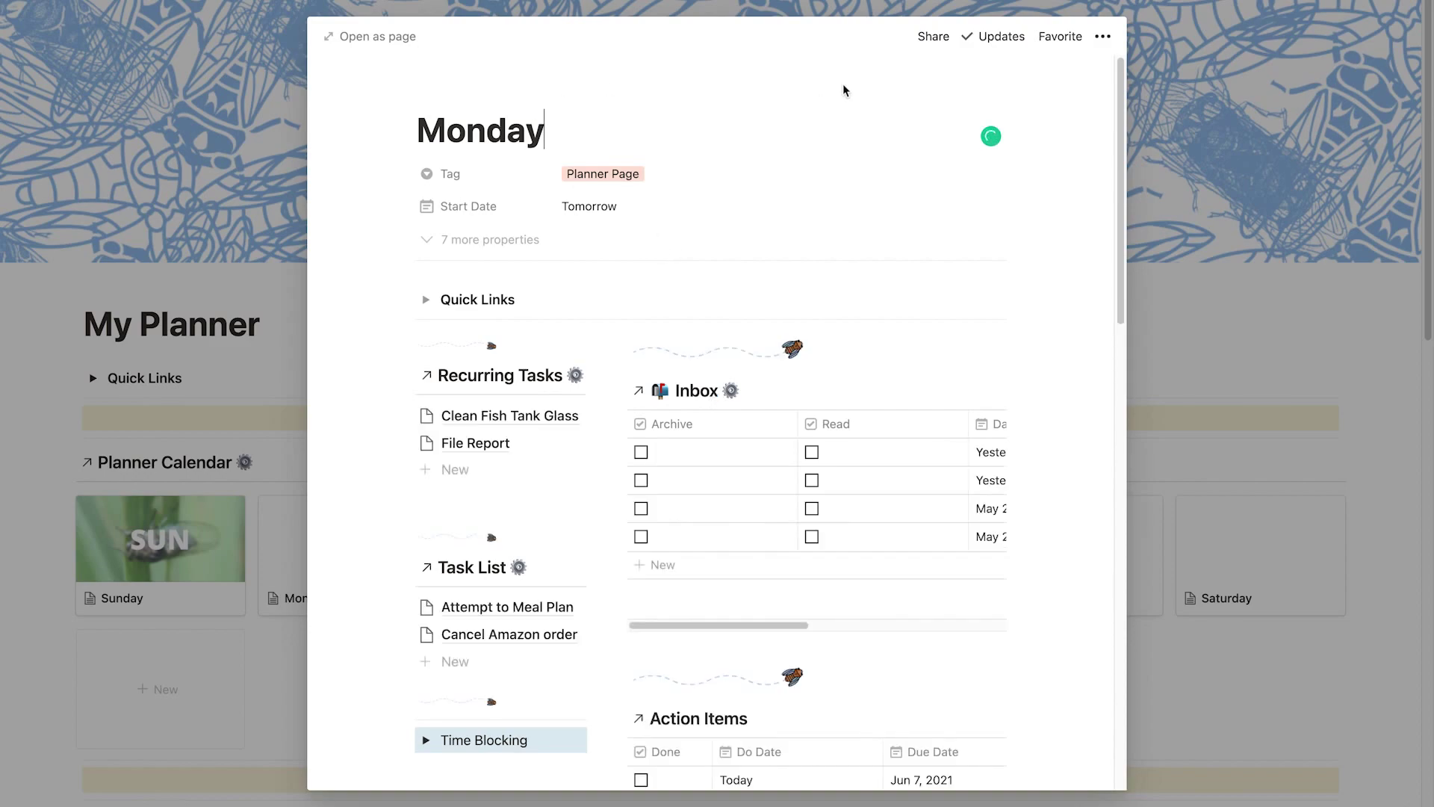
pyautogui.click(522, 95)
pyautogui.click(891, 219)
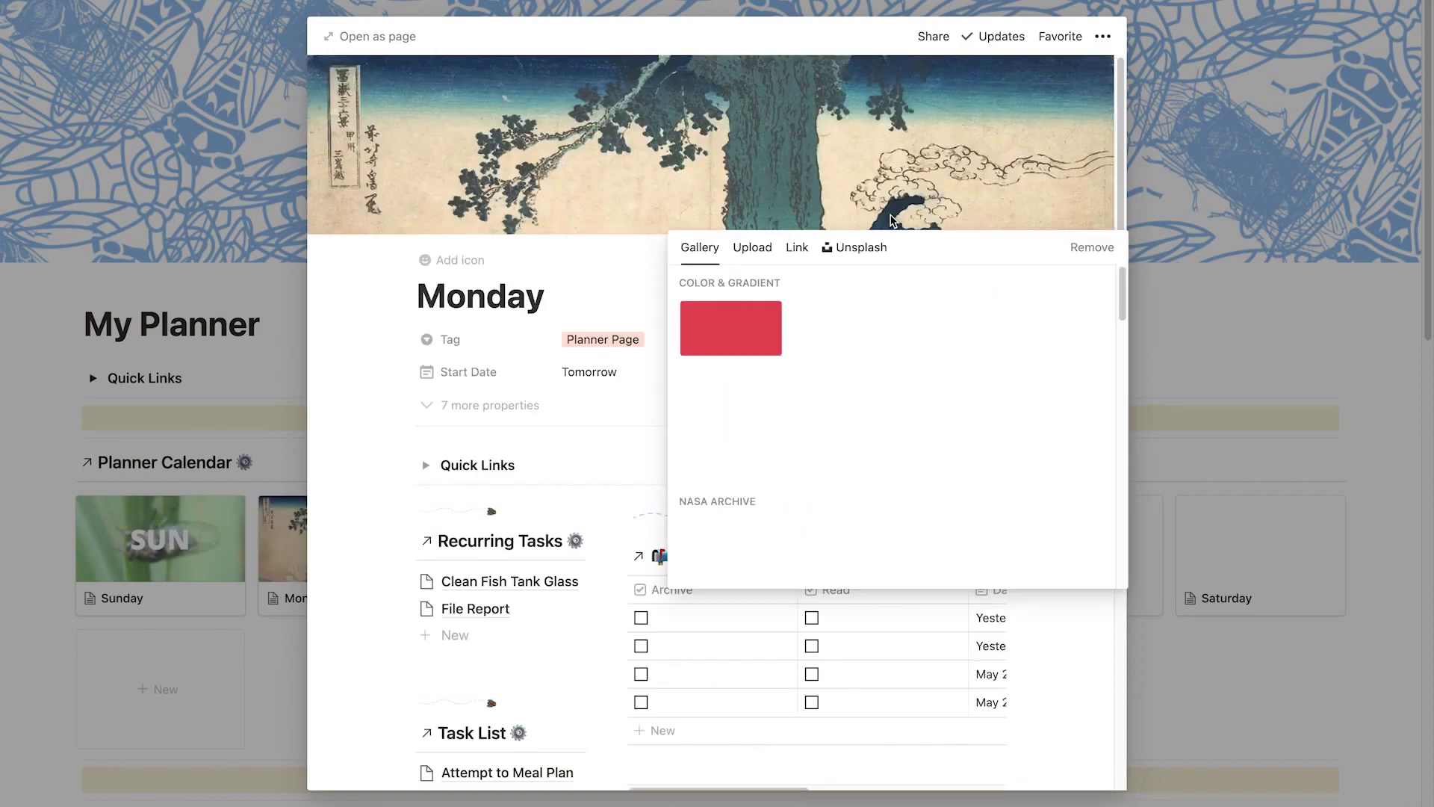
pyautogui.click(752, 247)
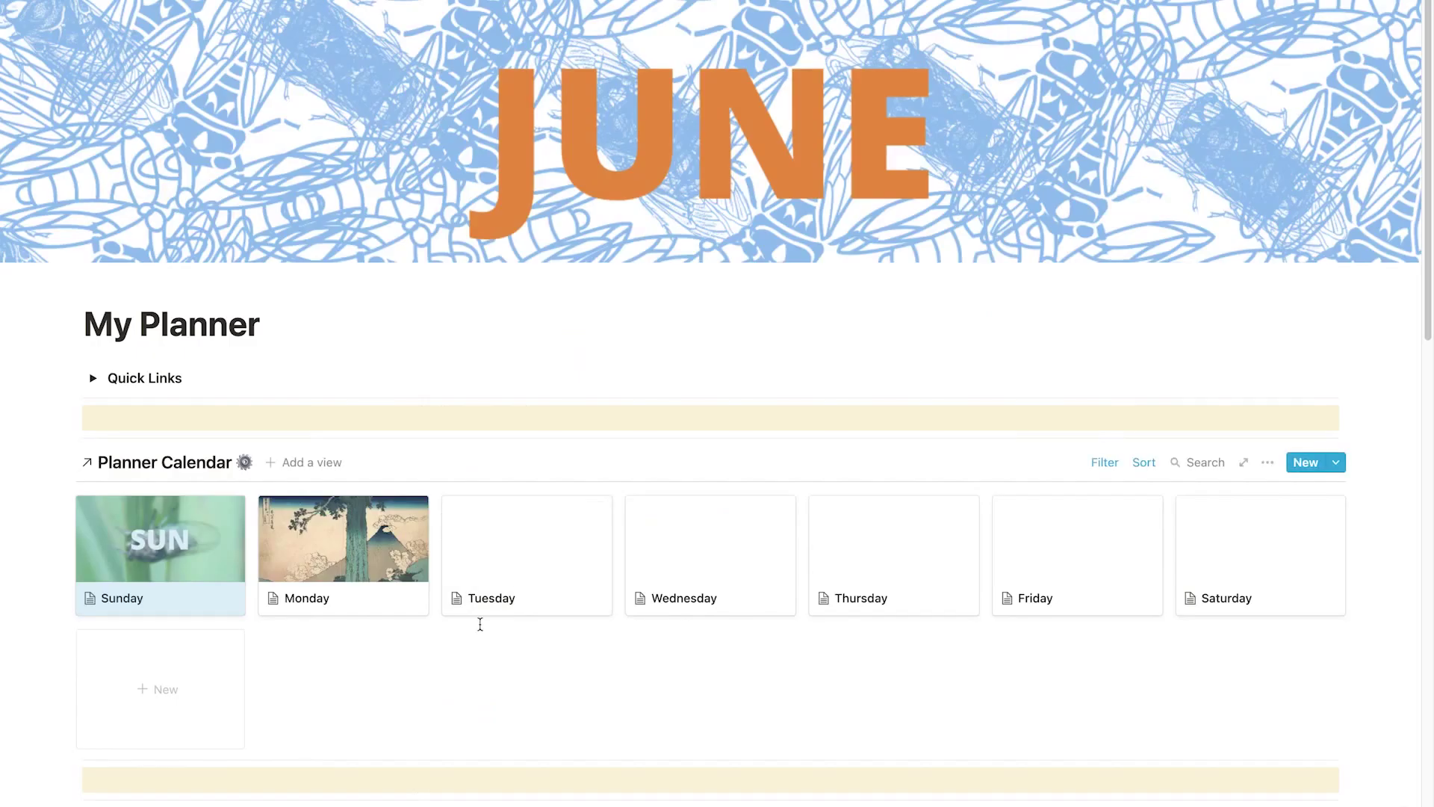
# Give the Tuesday page the TUE cicada cover.
pyautogui.click(496, 594)
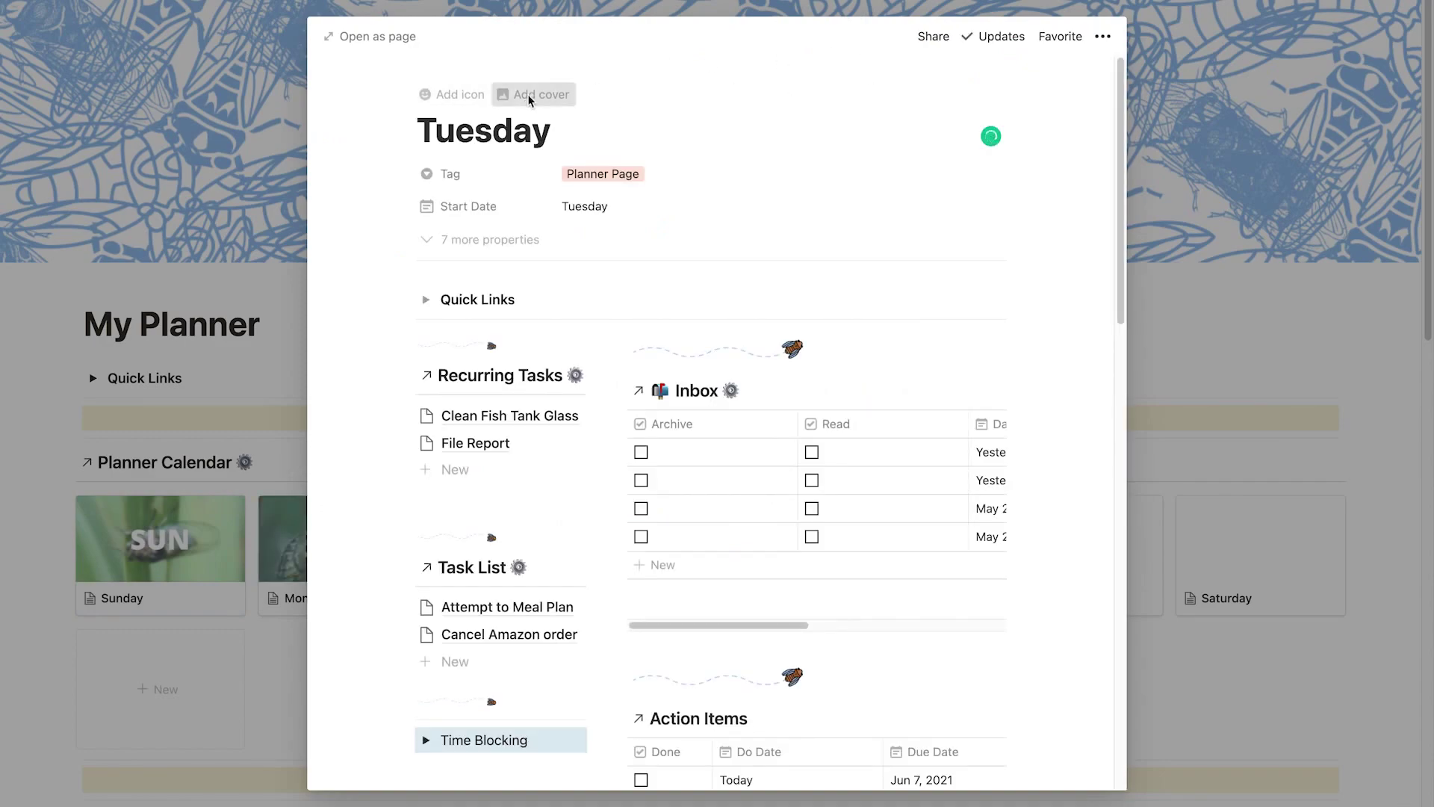
pyautogui.click(528, 96)
pyautogui.click(894, 217)
pyautogui.click(752, 248)
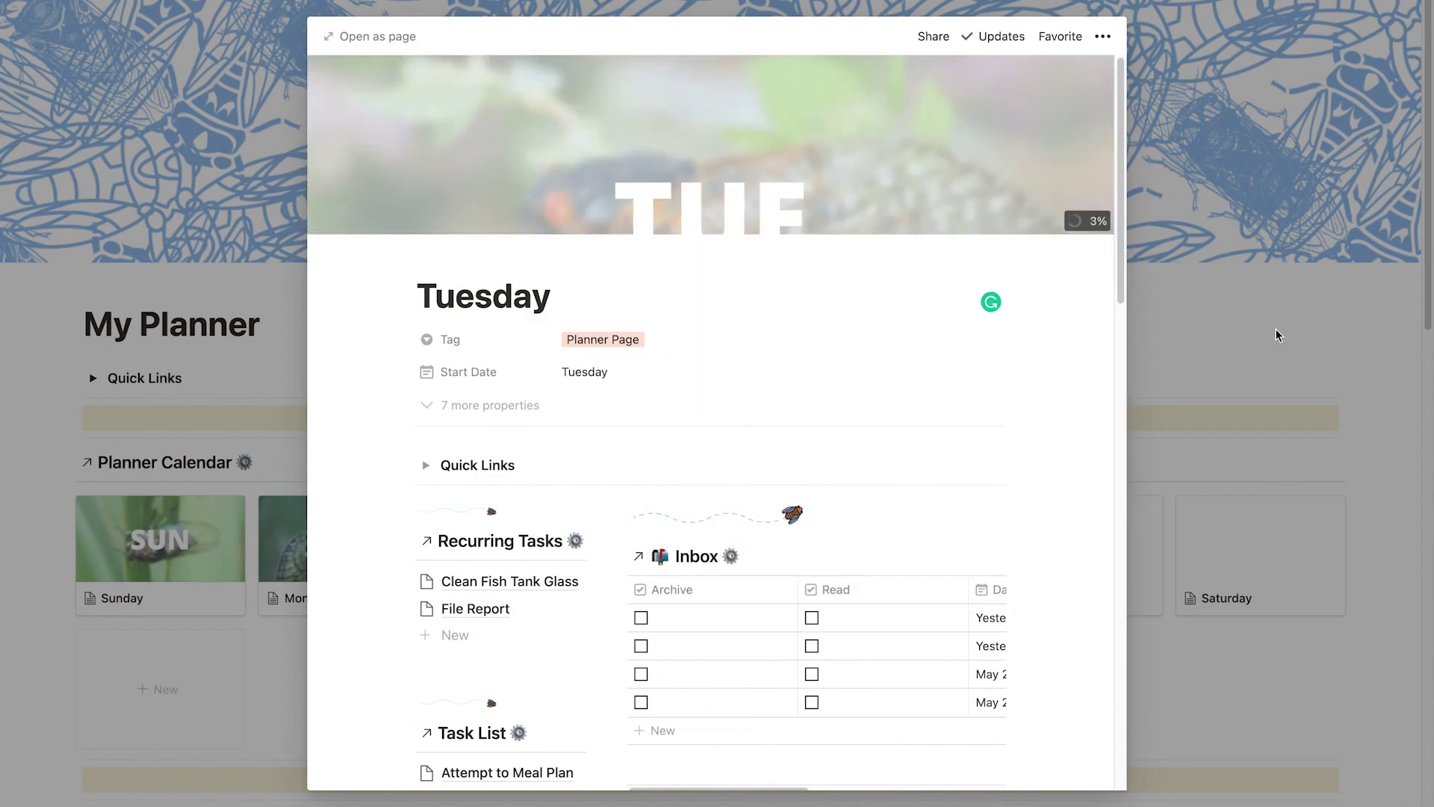
pyautogui.click(1279, 329)
# Add a cover to the Wednesday page and start uploading its image.
pyautogui.click(699, 598)
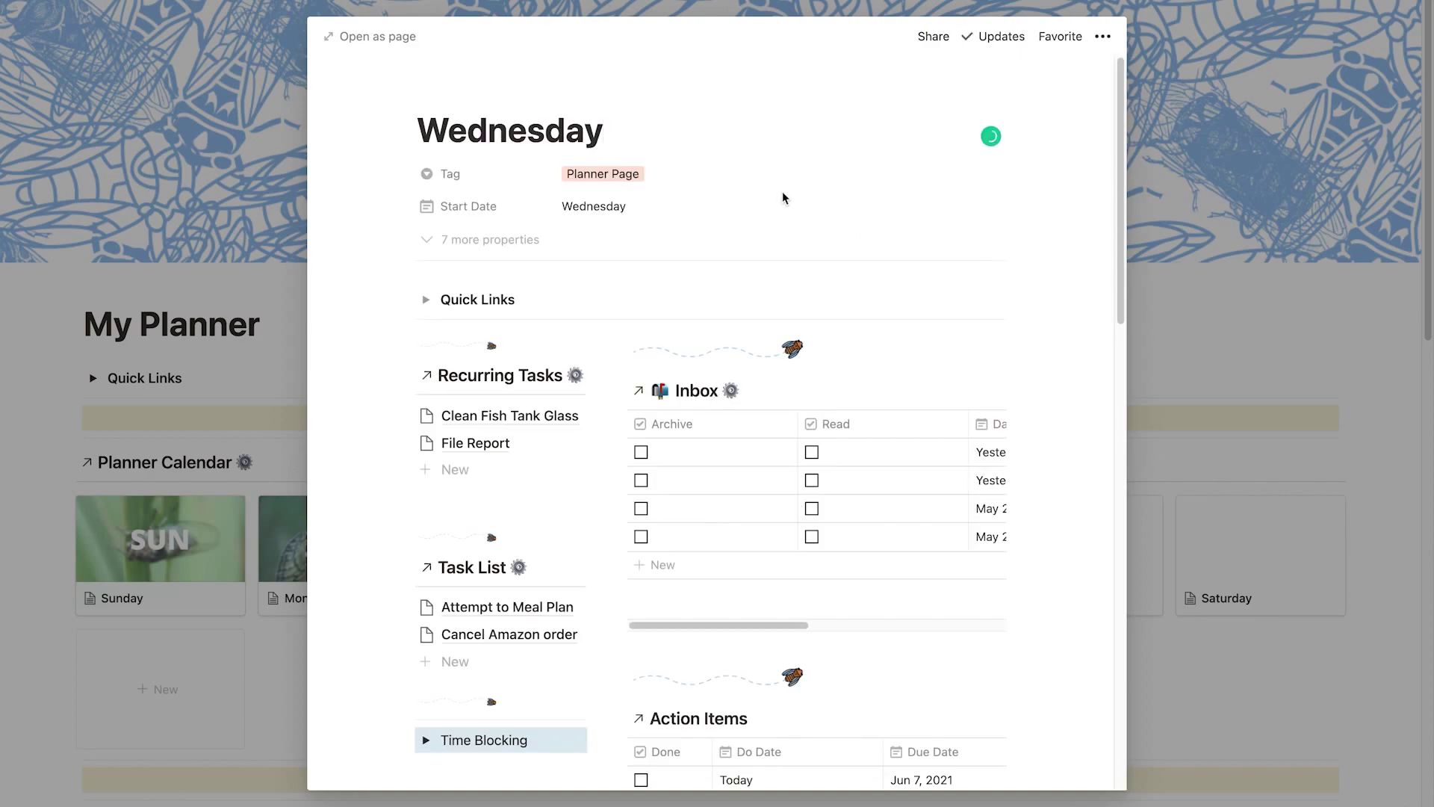
pyautogui.click(539, 96)
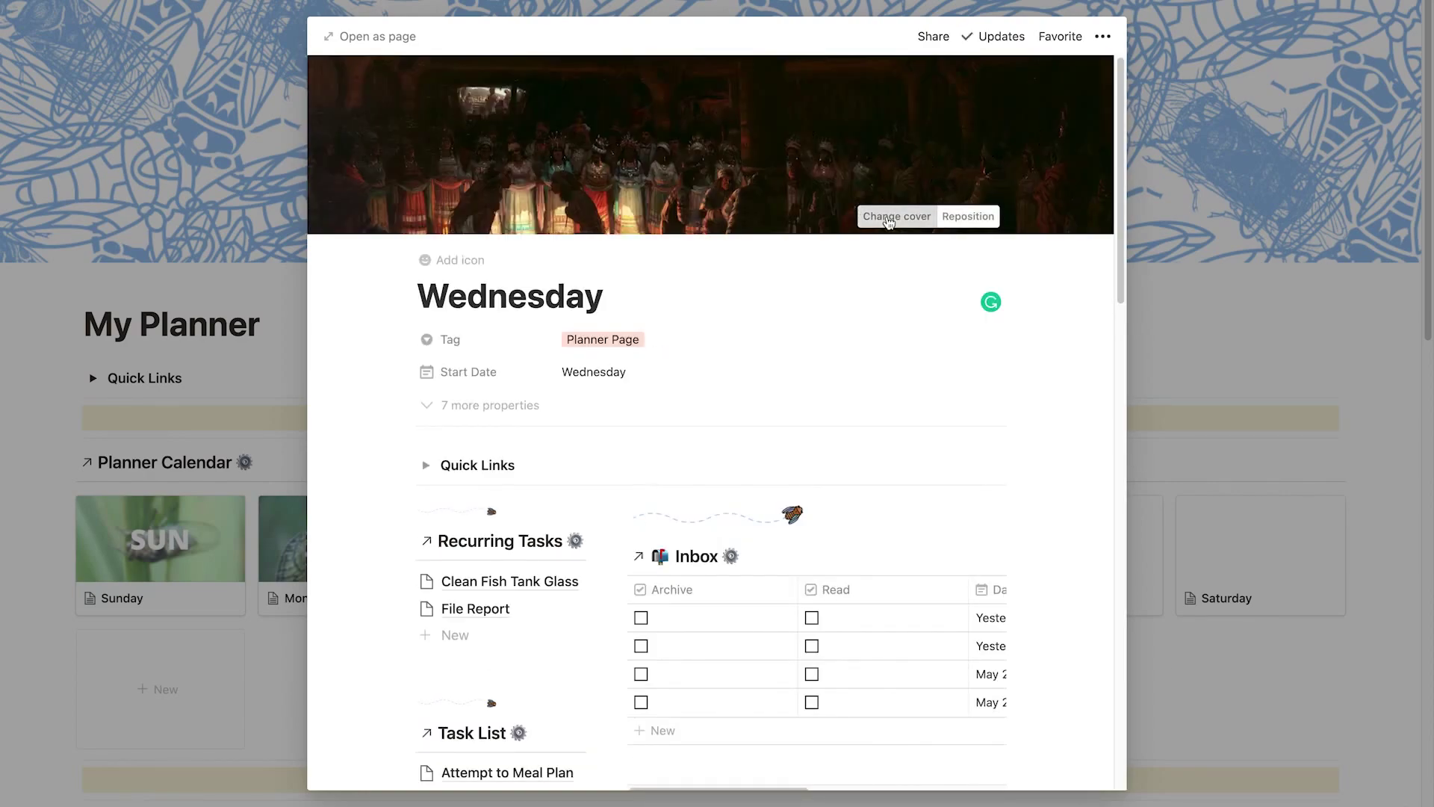
pyautogui.click(889, 216)
pyautogui.click(752, 247)
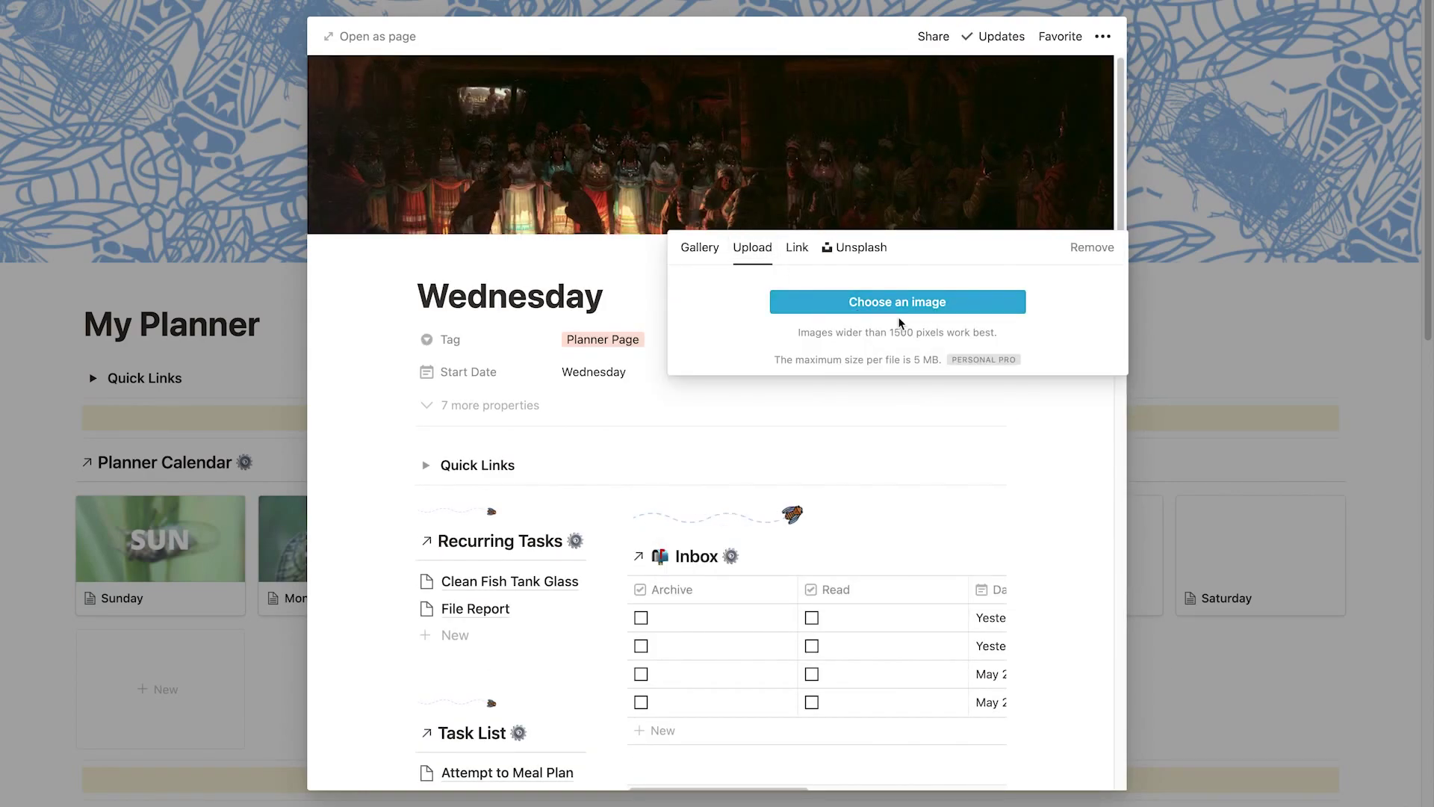
pyautogui.press('Escape')
pyautogui.press('Escape')
# Add a cover to the Thursday page.
pyautogui.click(887, 545)
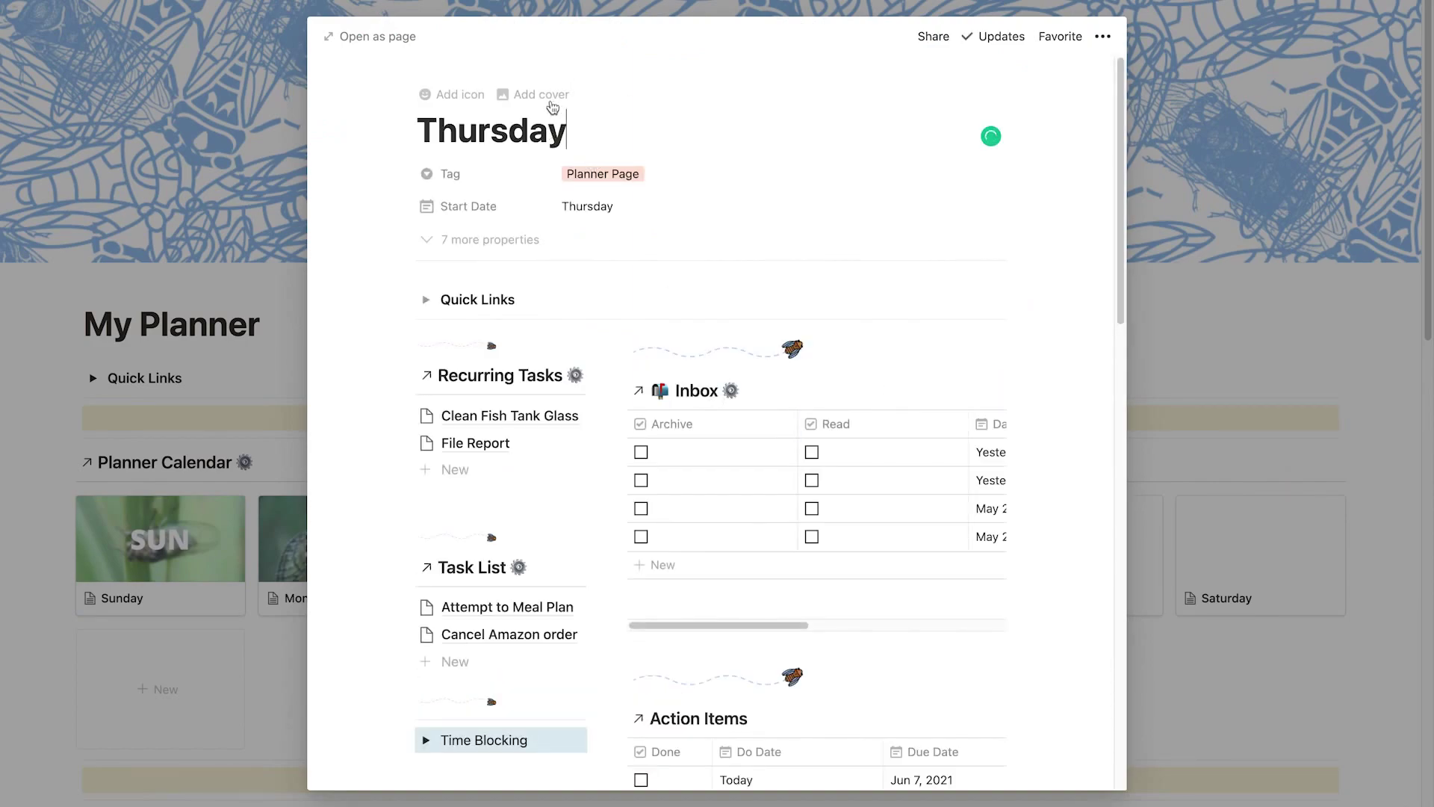
pyautogui.click(553, 107)
pyautogui.click(901, 218)
pyautogui.press('Escape')
pyautogui.press('Escape')
# Give the Friday page the FRI cicada cover.
pyautogui.click(1082, 550)
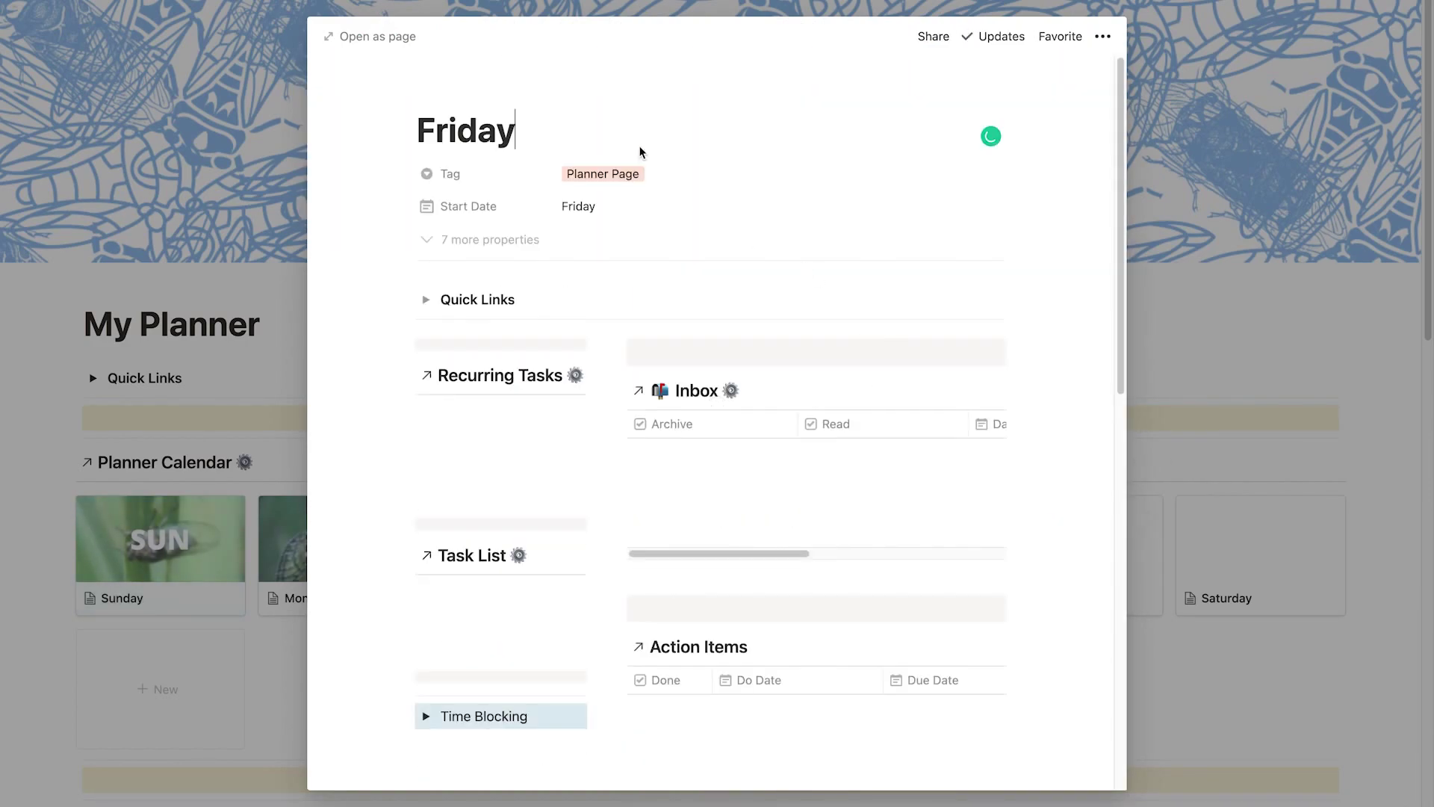
pyautogui.click(530, 97)
pyautogui.click(888, 217)
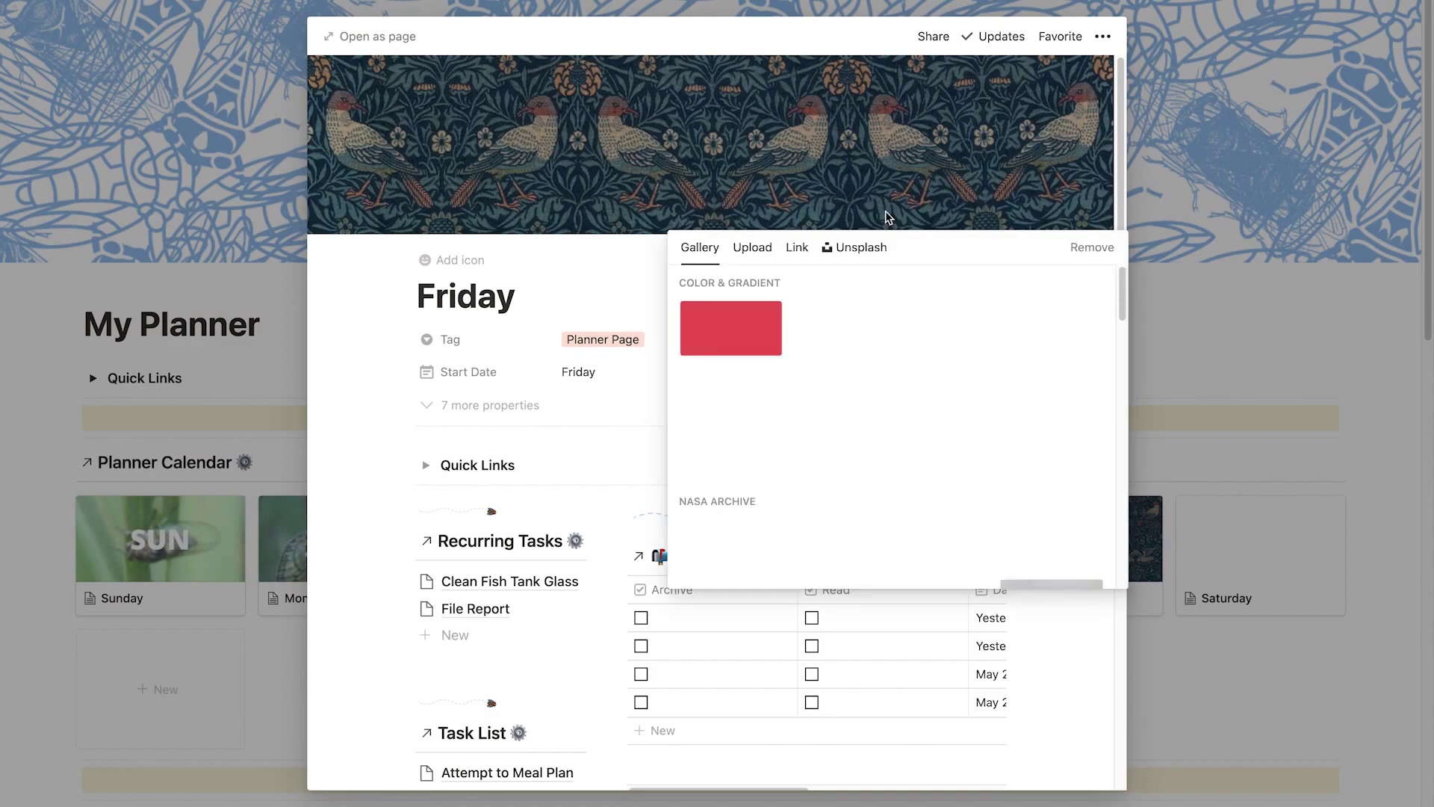
pyautogui.click(753, 247)
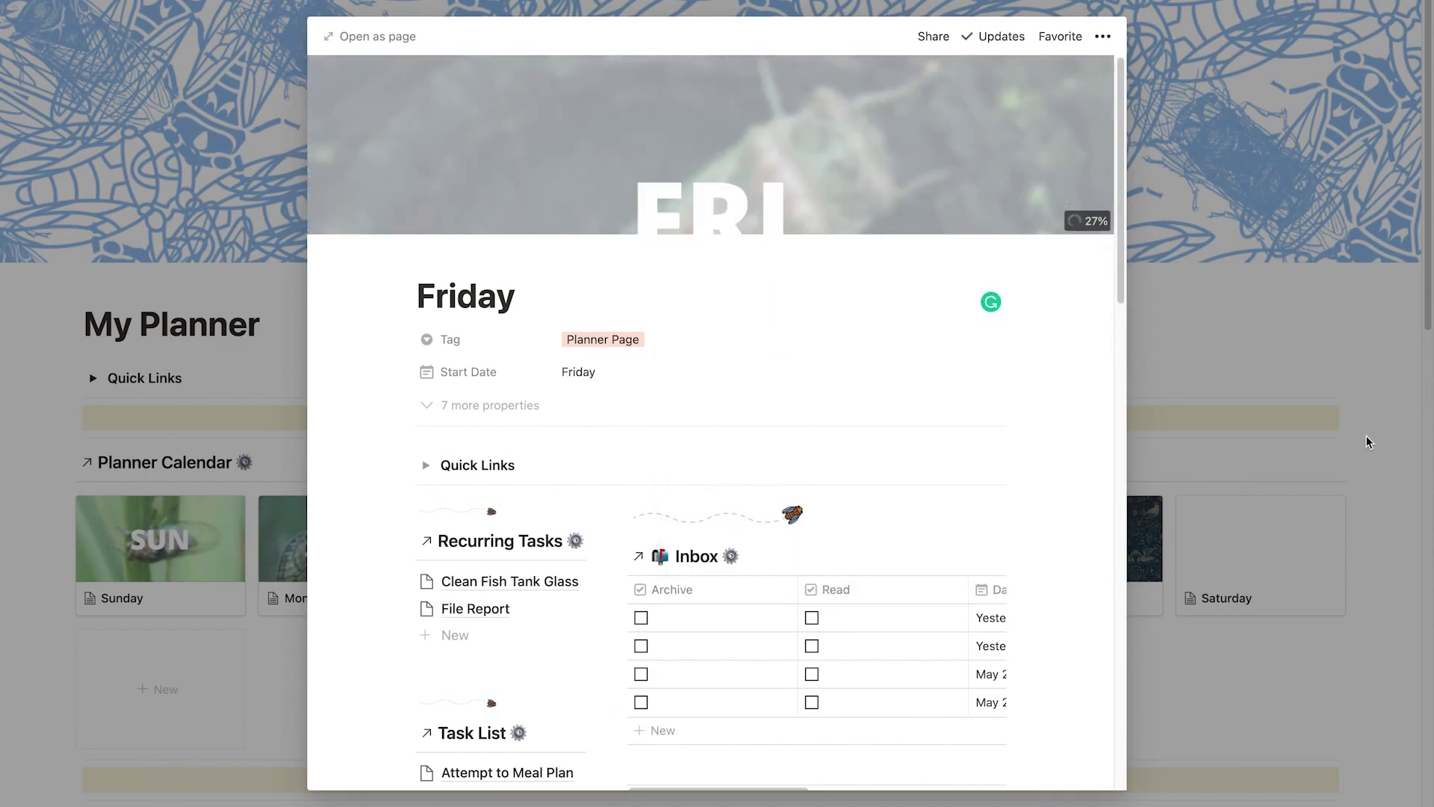
pyautogui.press('Escape')
pyautogui.press('Escape')
pyautogui.click(1260, 557)
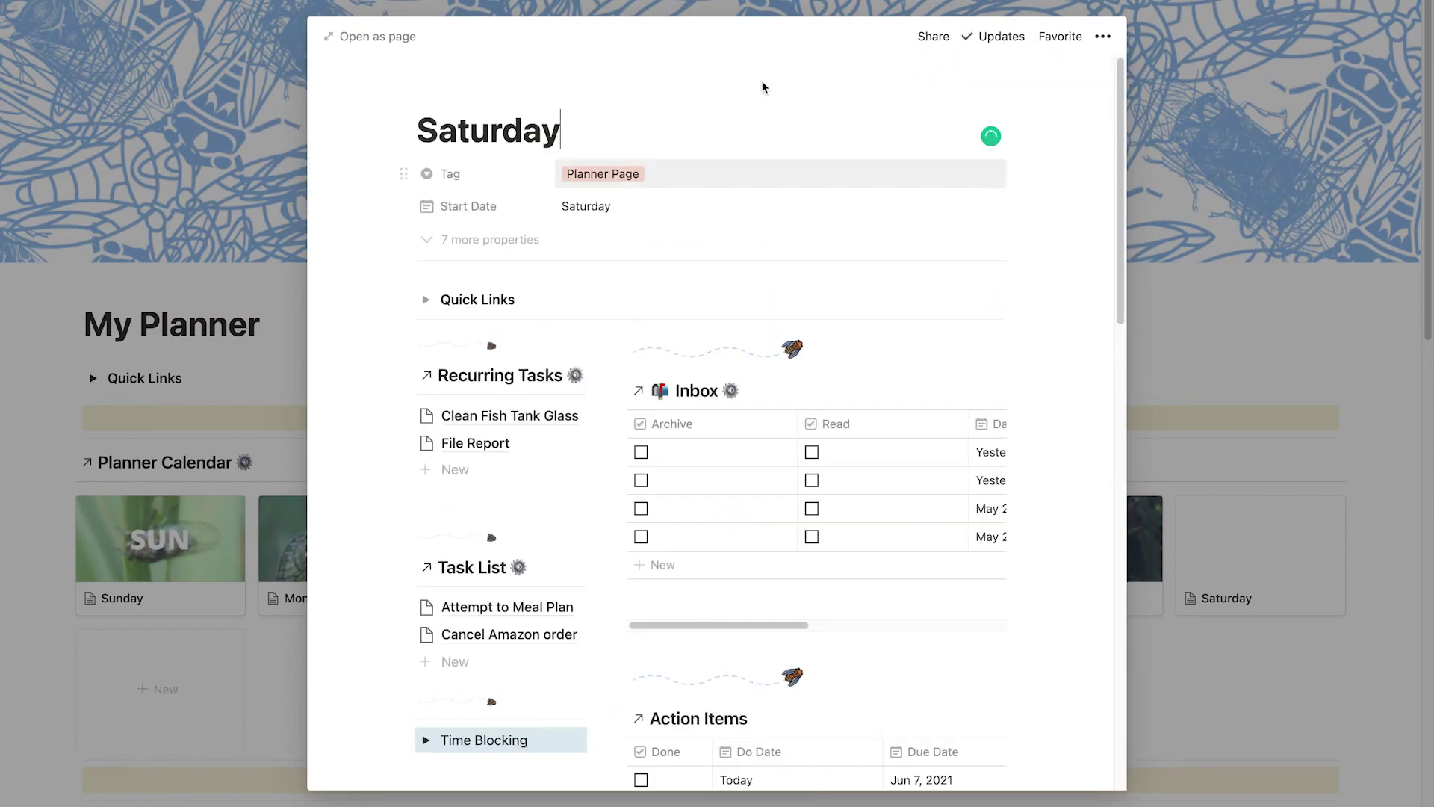
# Give the Saturday page the SAT cover, replacing the first image picked.
pyautogui.click(549, 97)
pyautogui.click(900, 217)
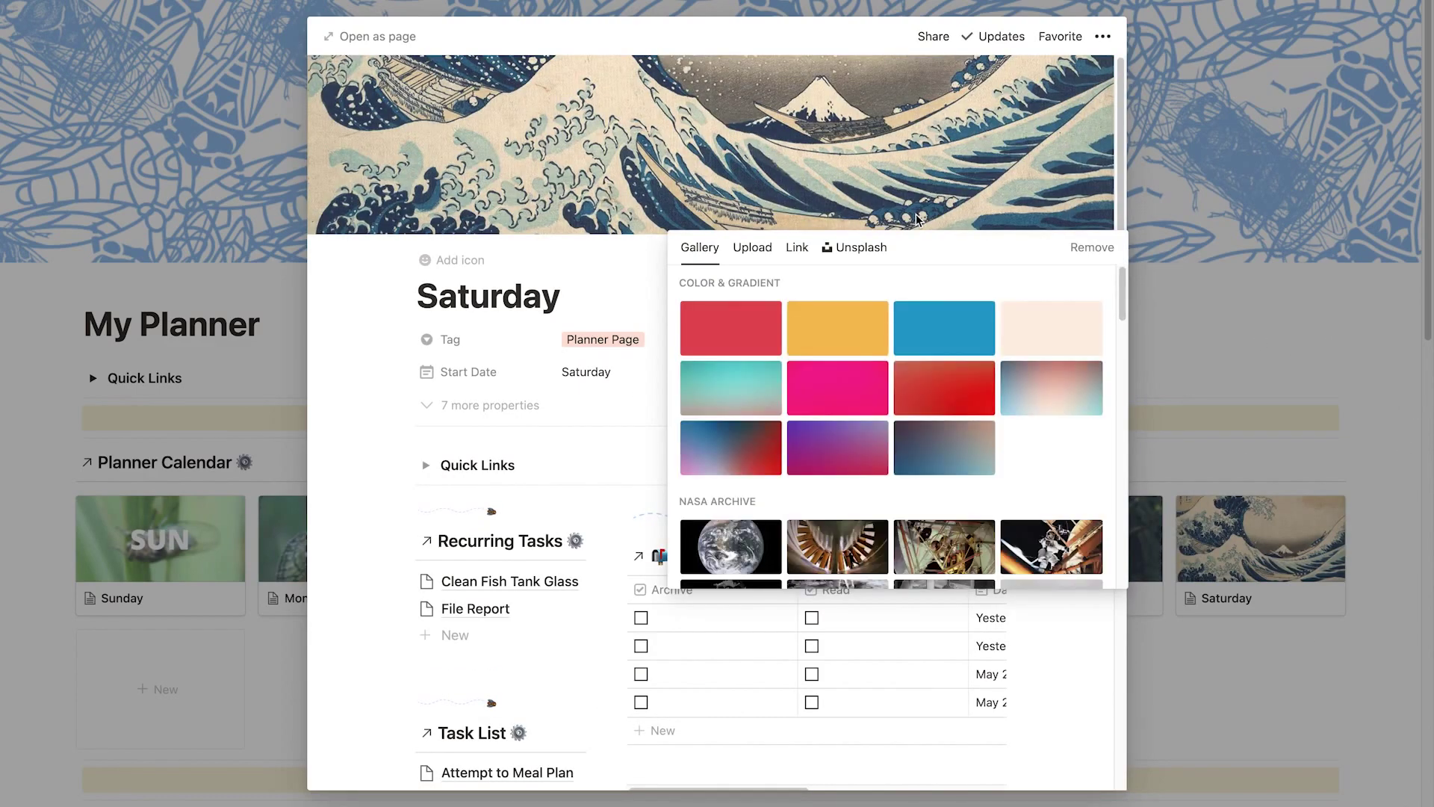
pyautogui.click(752, 247)
pyautogui.click(818, 301)
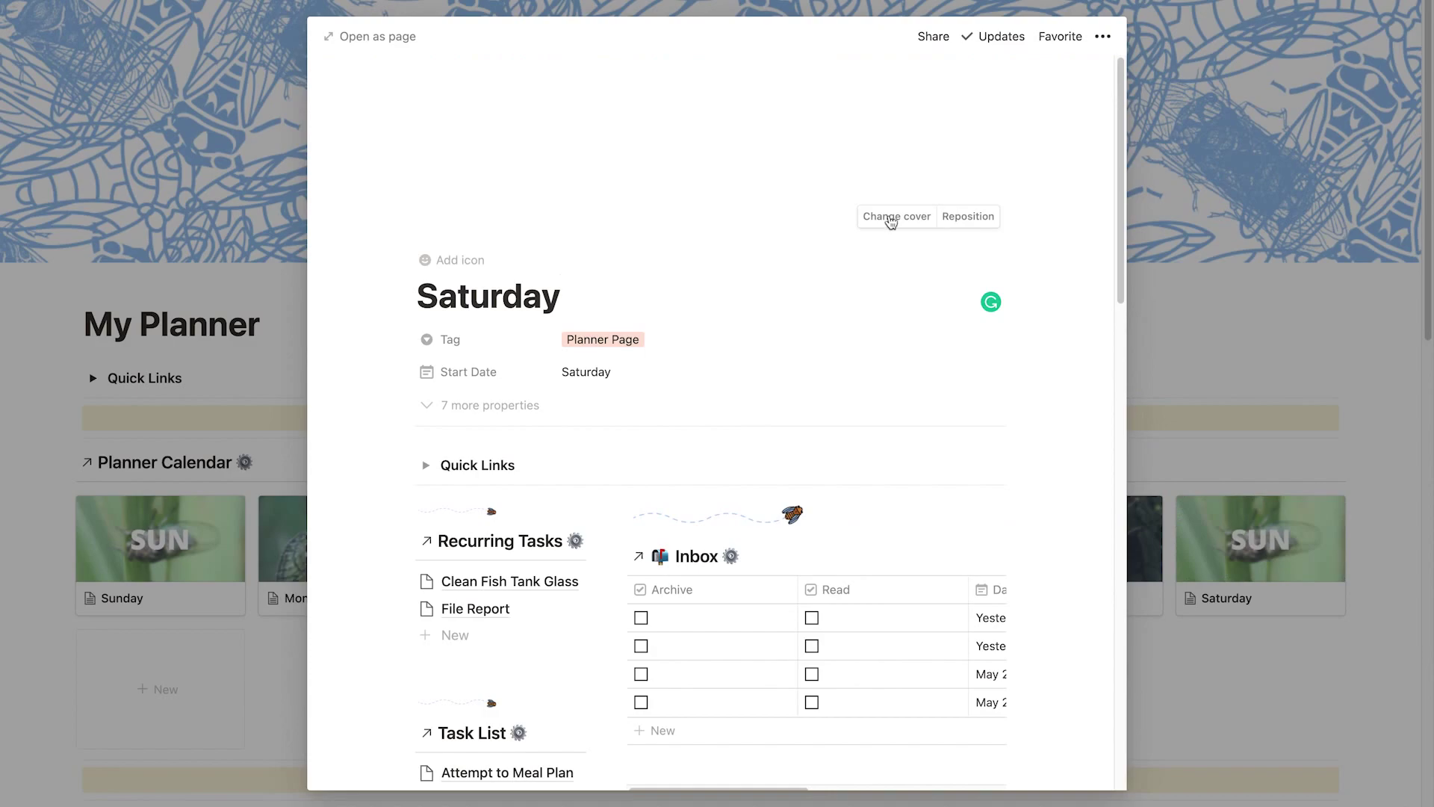
pyautogui.click(890, 217)
pyautogui.click(752, 247)
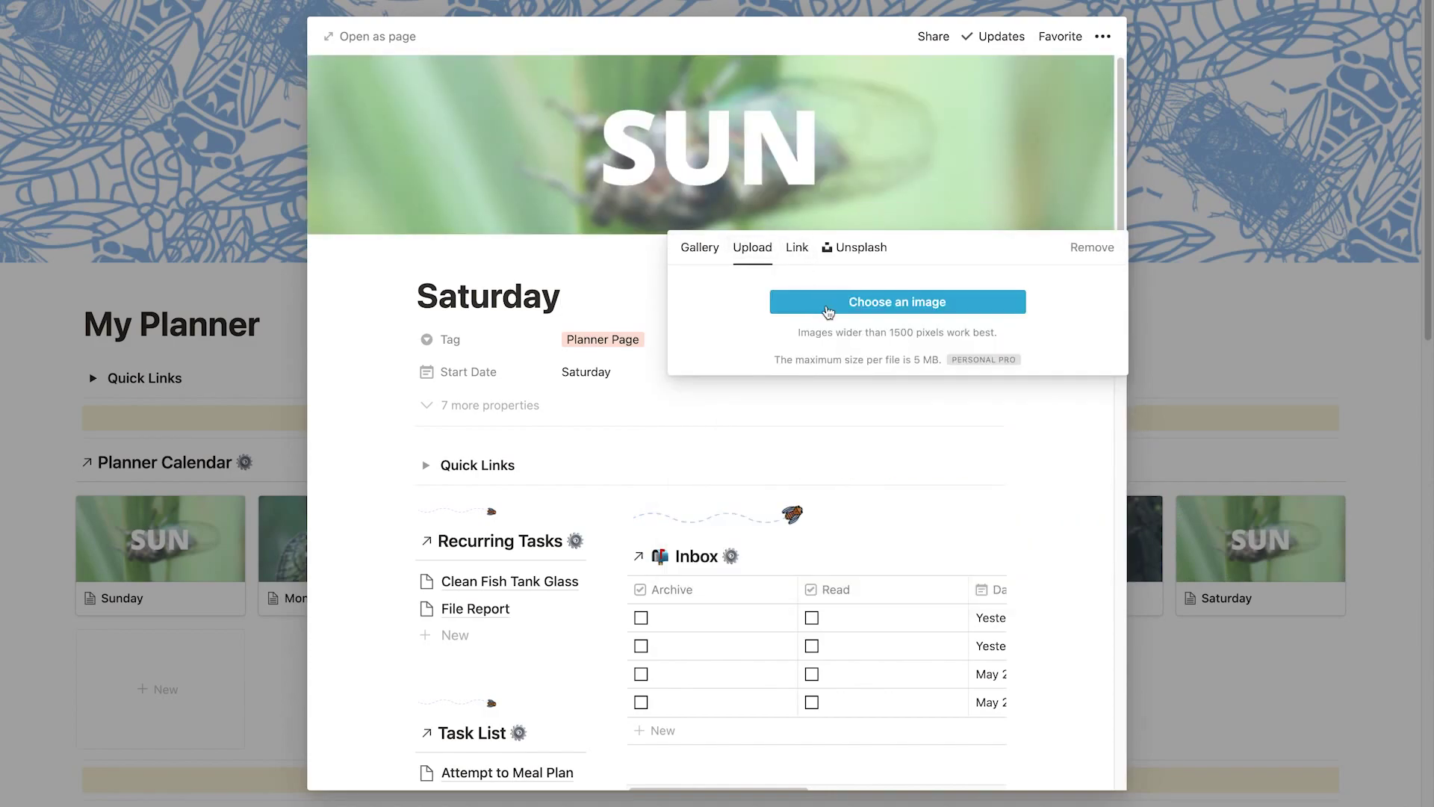
pyautogui.click(828, 302)
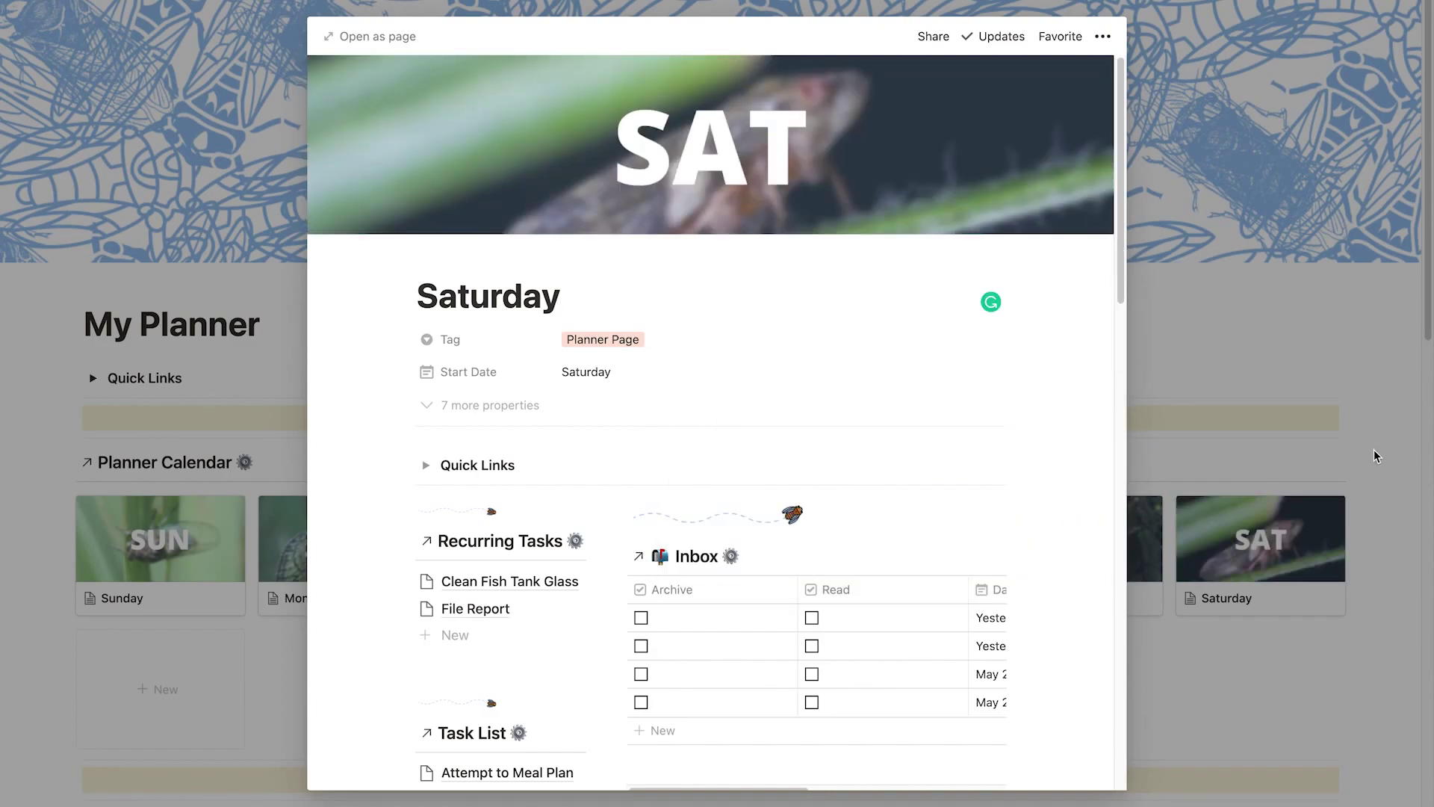
pyautogui.click(1397, 444)
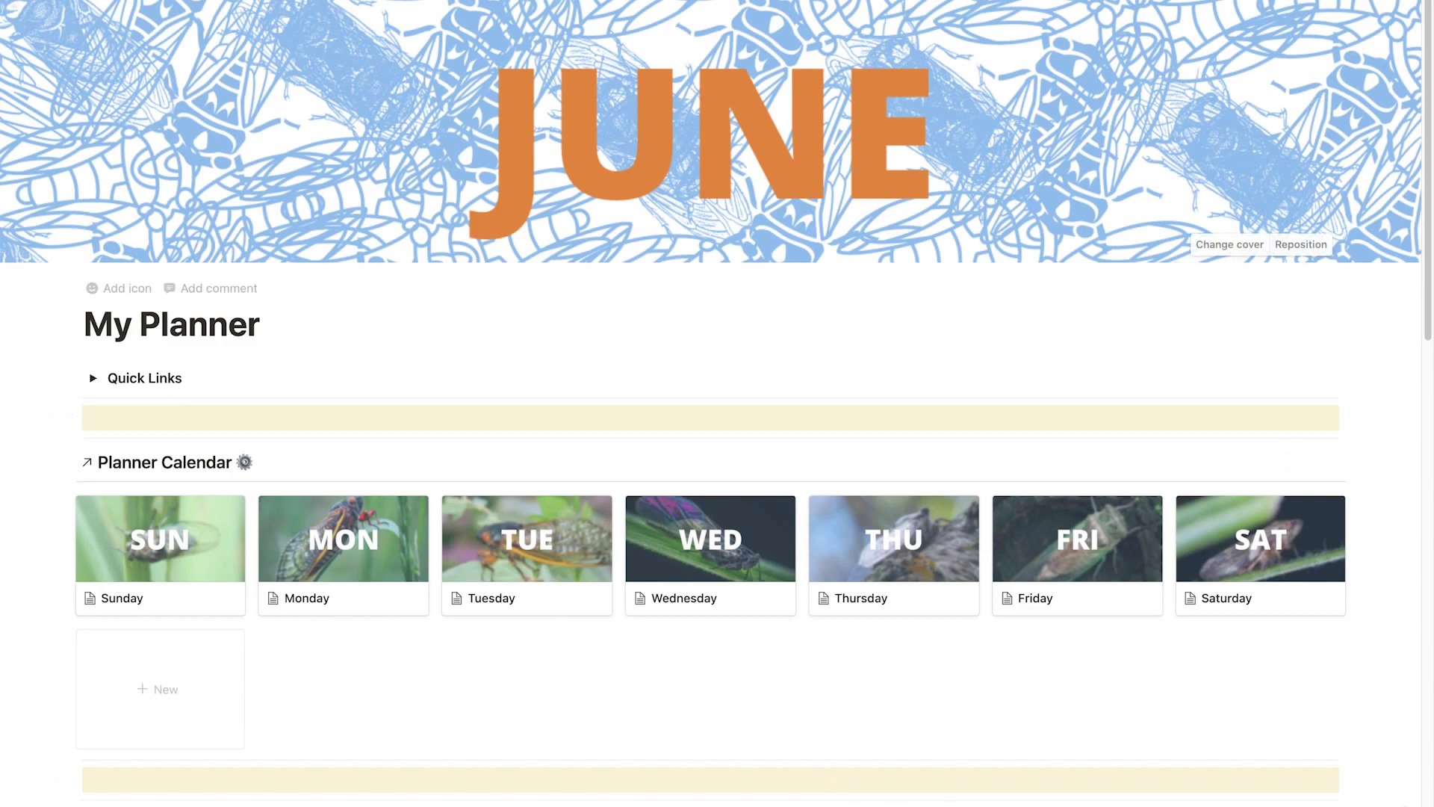
# Lock the My Planner page against edits and scroll through it to check.
pyautogui.click(1279, 184)
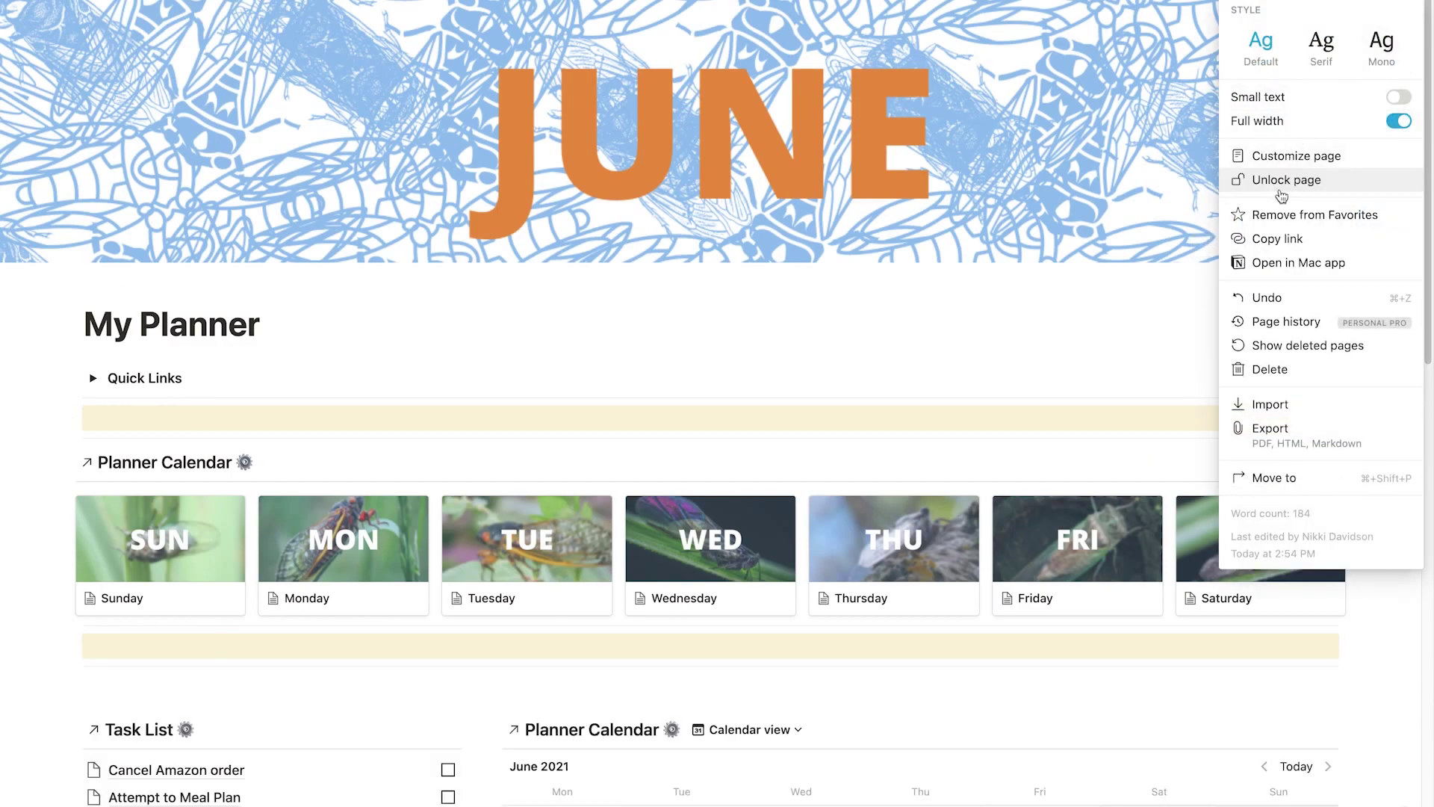
pyautogui.click(1379, 647)
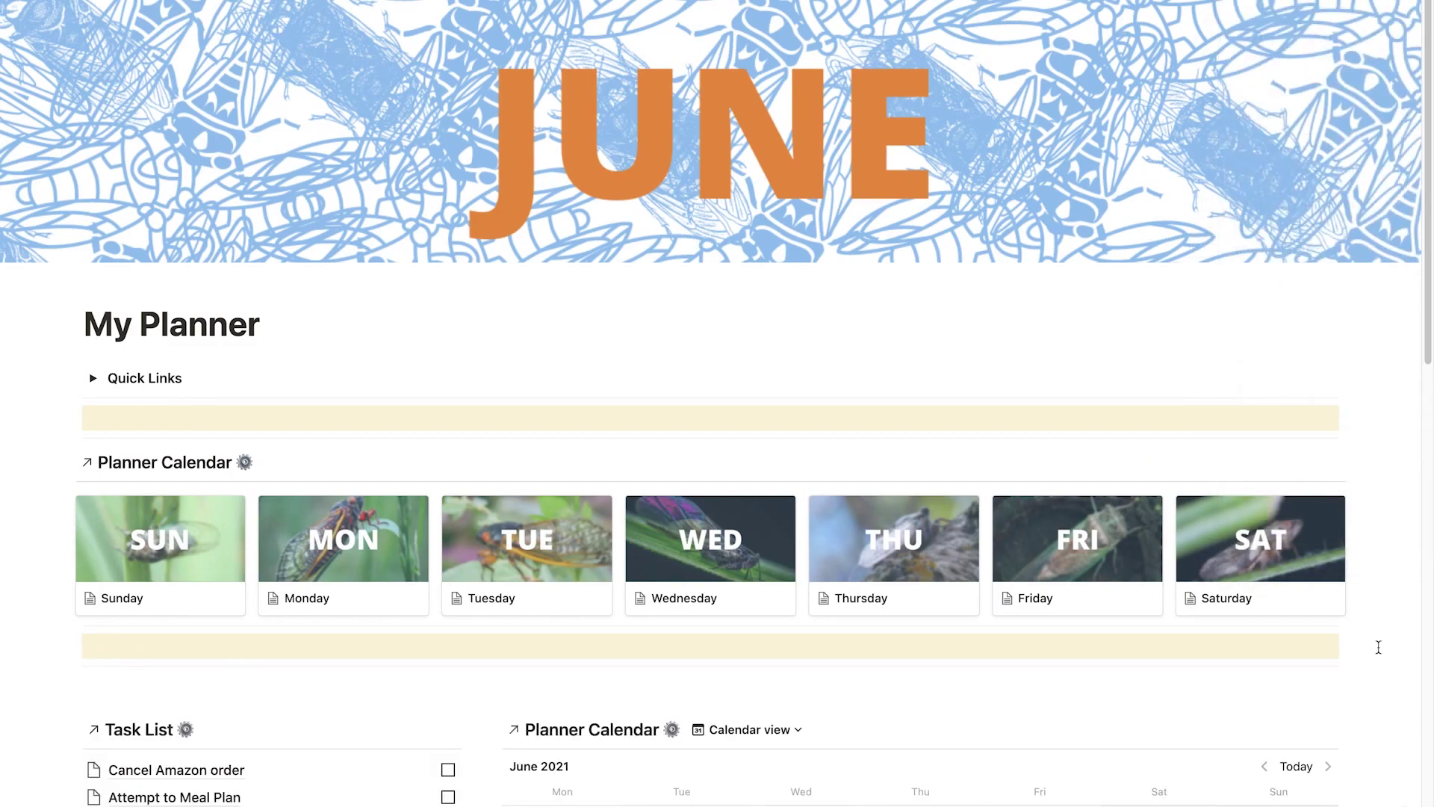
pyautogui.scroll(-1, 1379, 647)
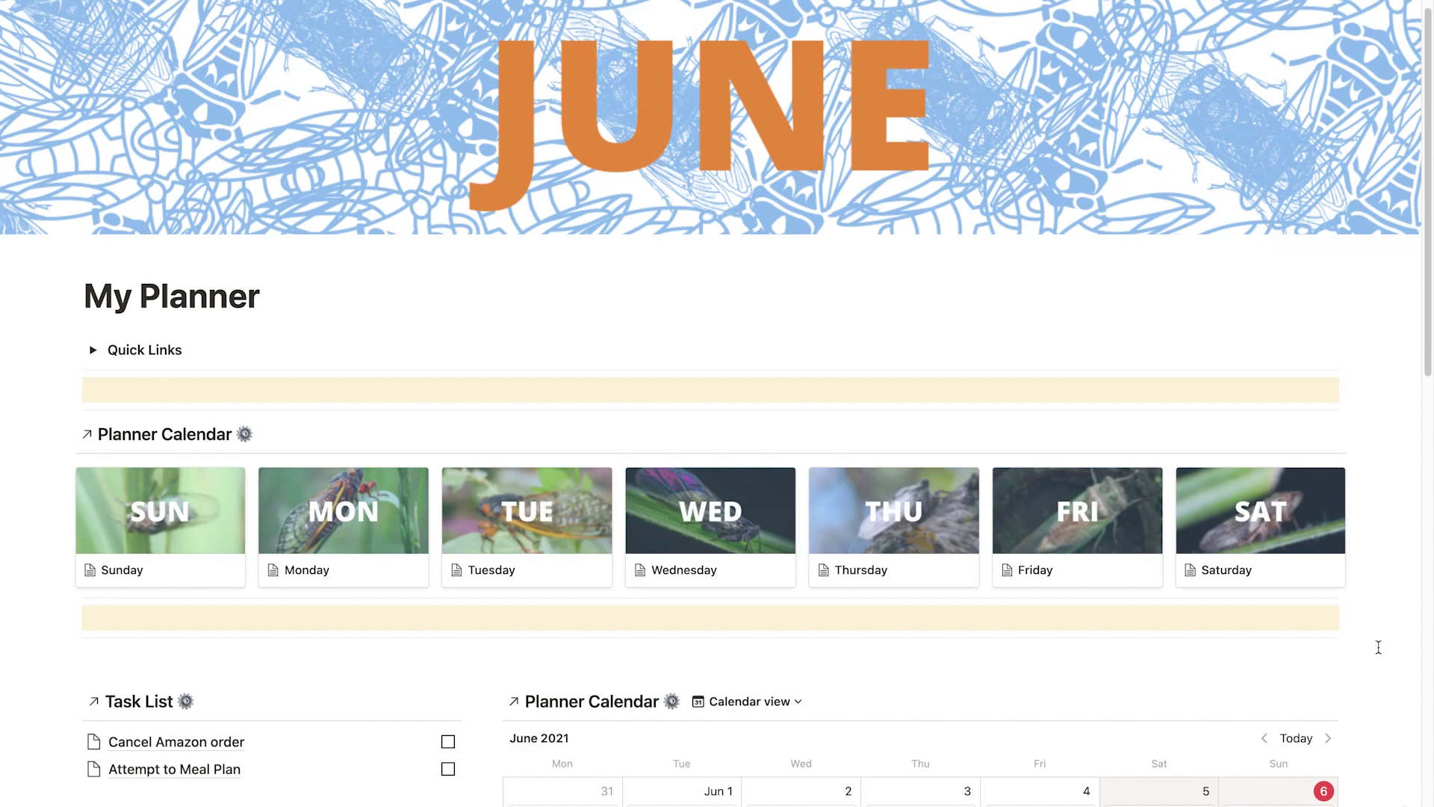
pyautogui.scroll(-3, 1379, 647)
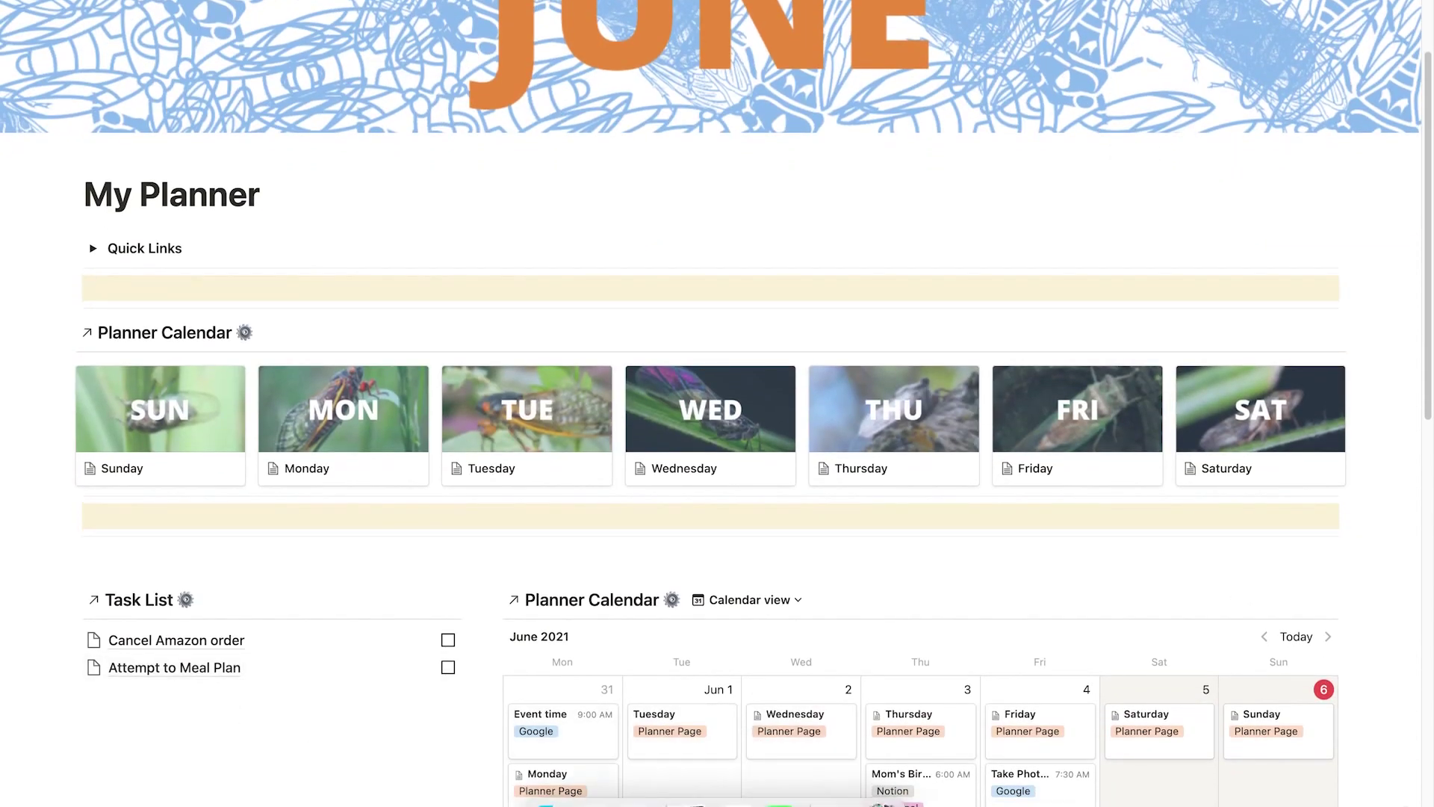
pyautogui.scroll(-4, 278, 738)
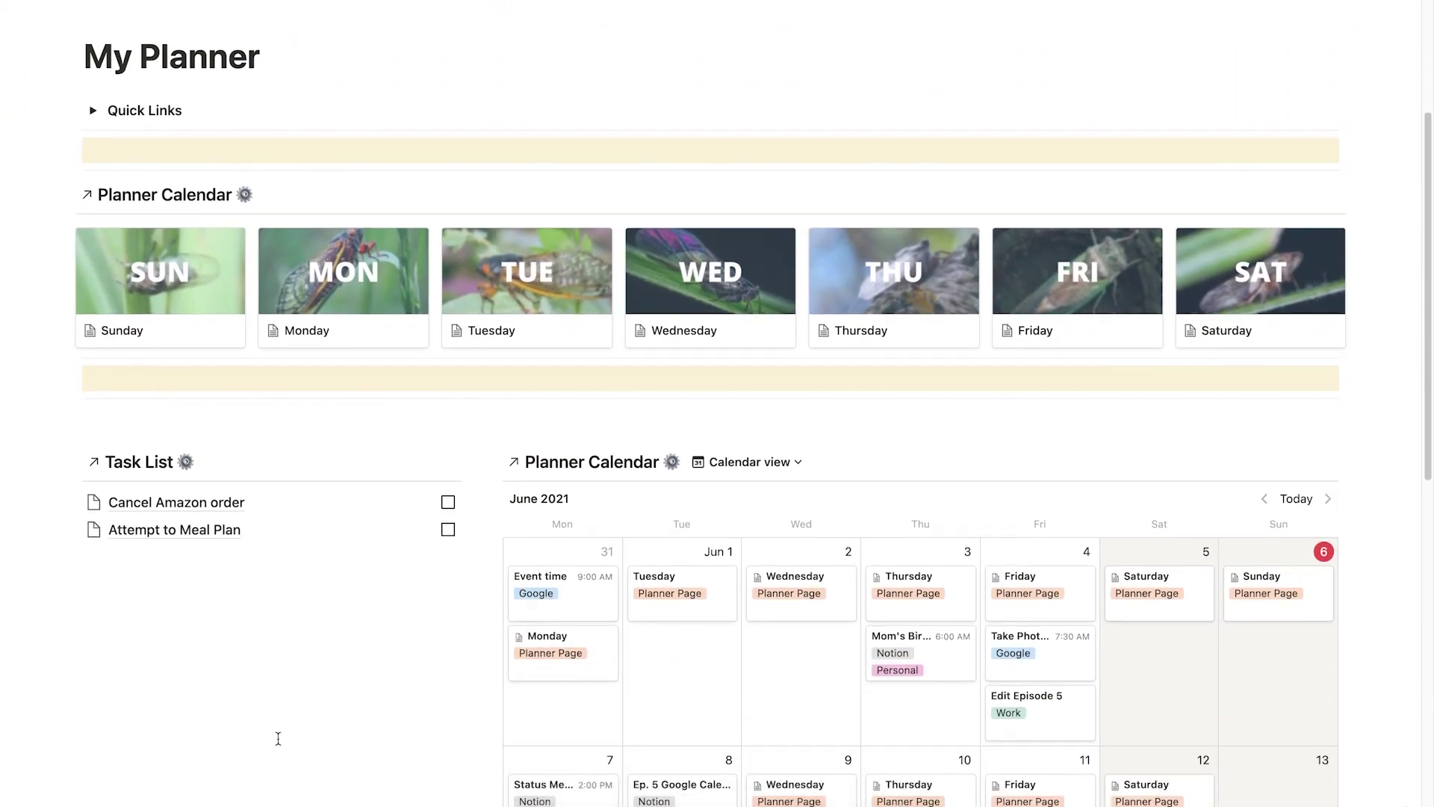
pyautogui.scroll(5, 1358, 425)
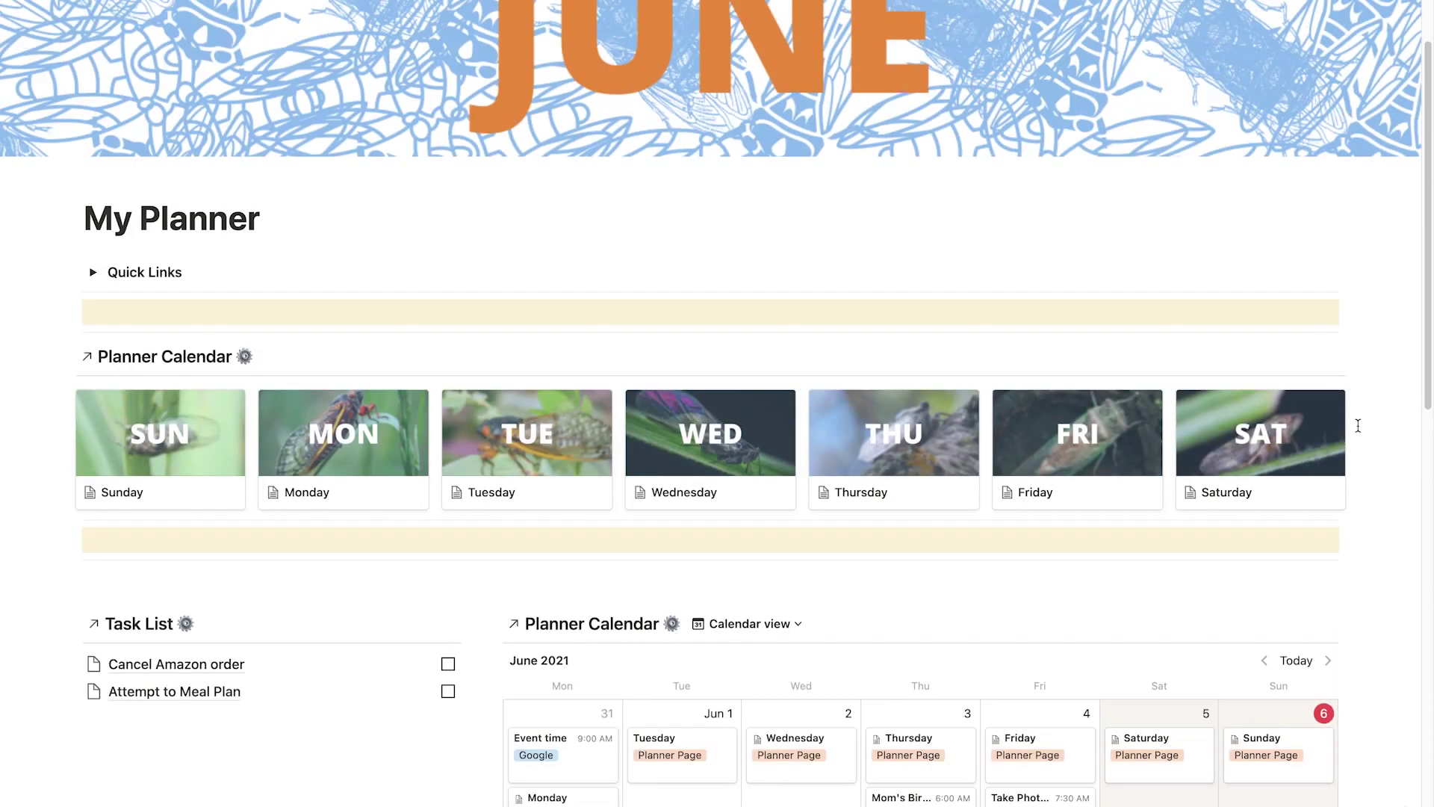
pyautogui.scroll(3, 1358, 425)
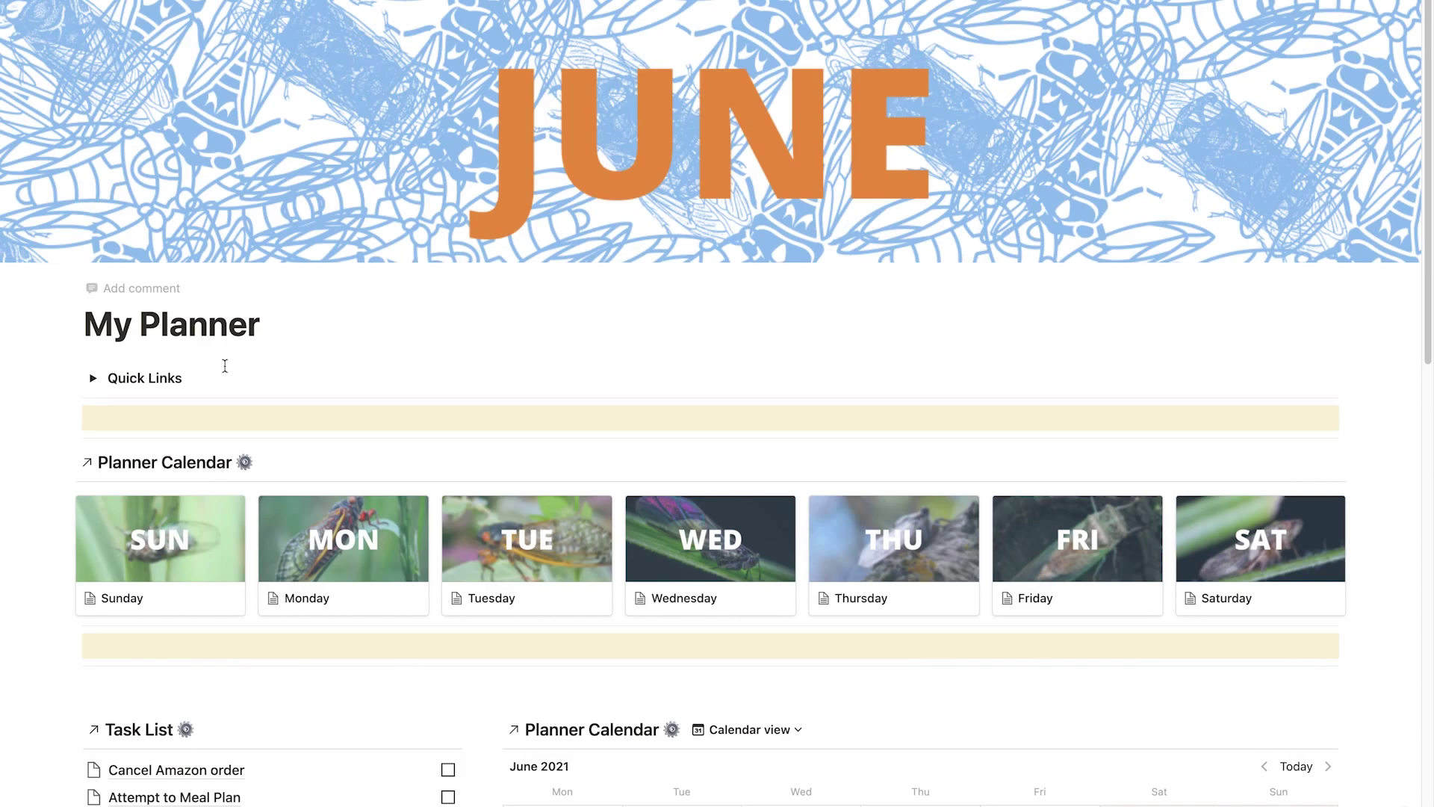
# Open Monday's page and type 'Morning Routin' in the 7:00 time block.
pyautogui.click(283, 598)
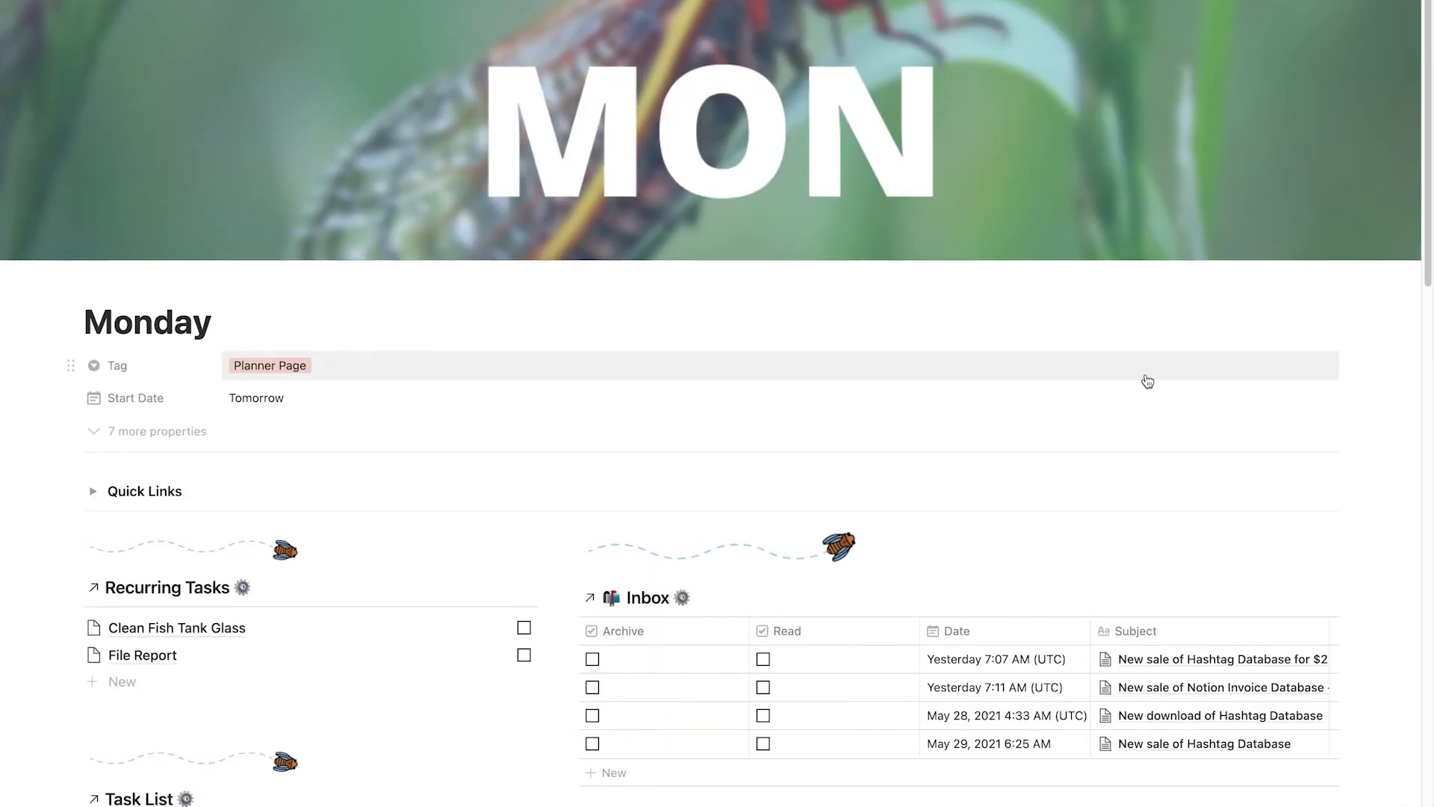
pyautogui.scroll(-6, 1143, 378)
pyautogui.scroll(-5, 682, 441)
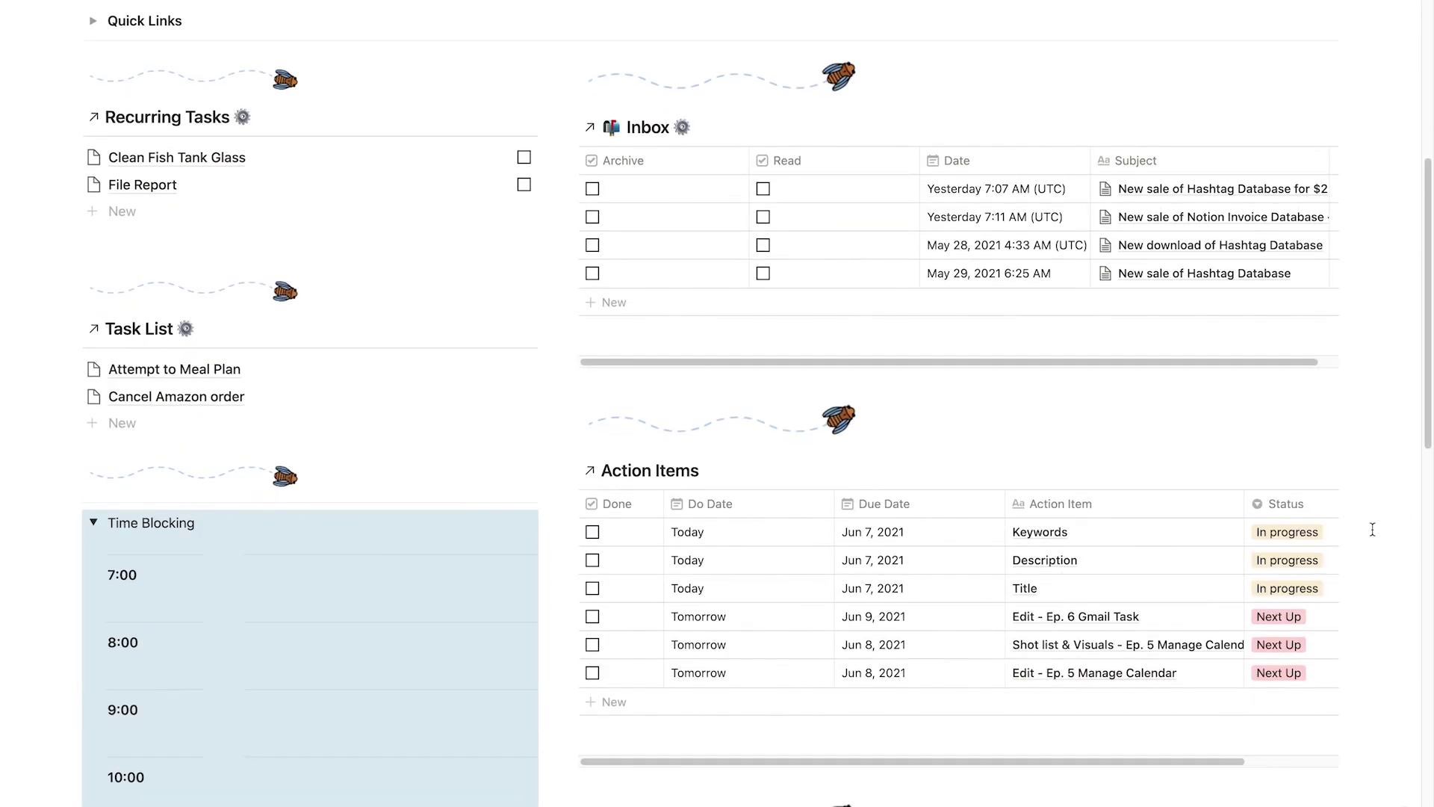
pyautogui.click(304, 283)
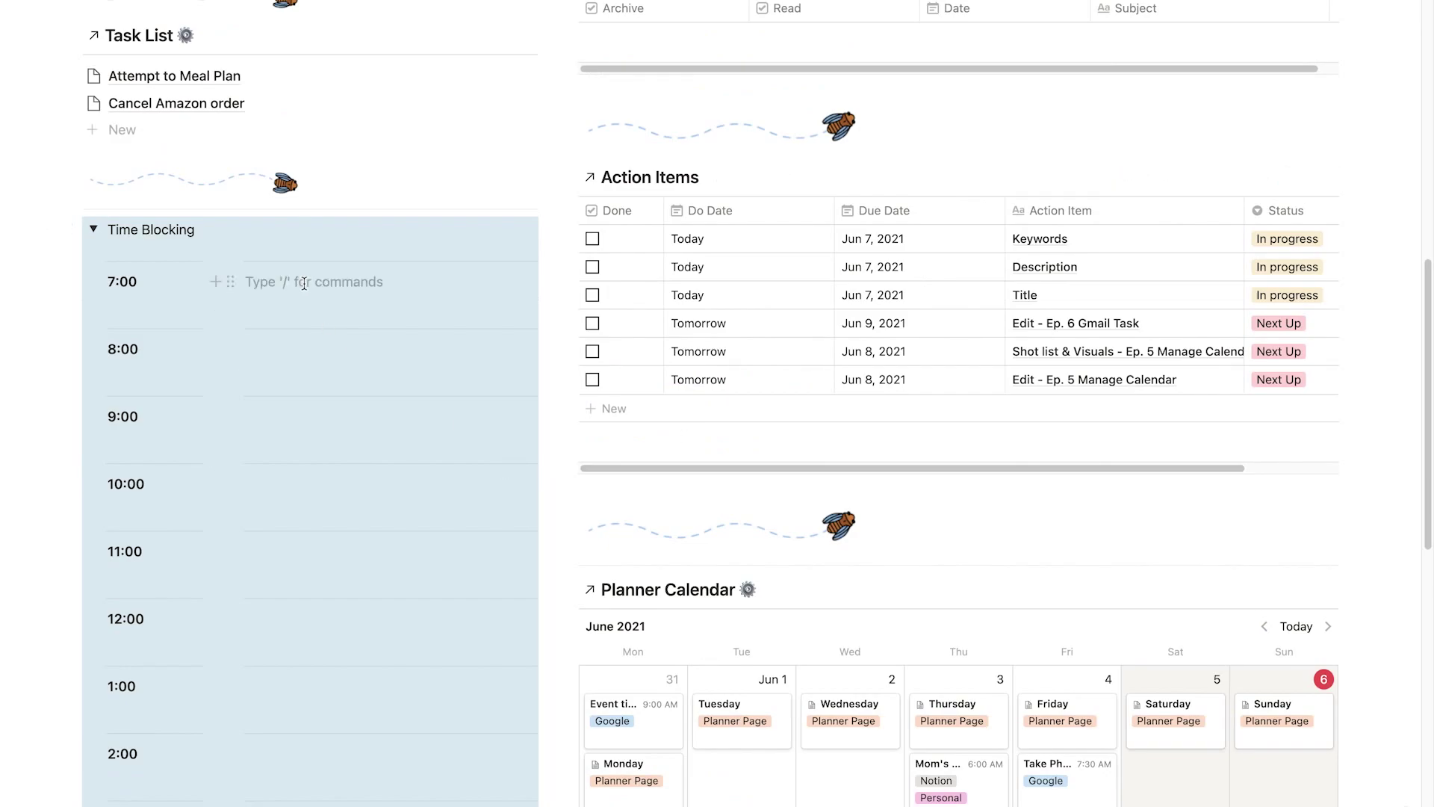
pyautogui.write('Morning')
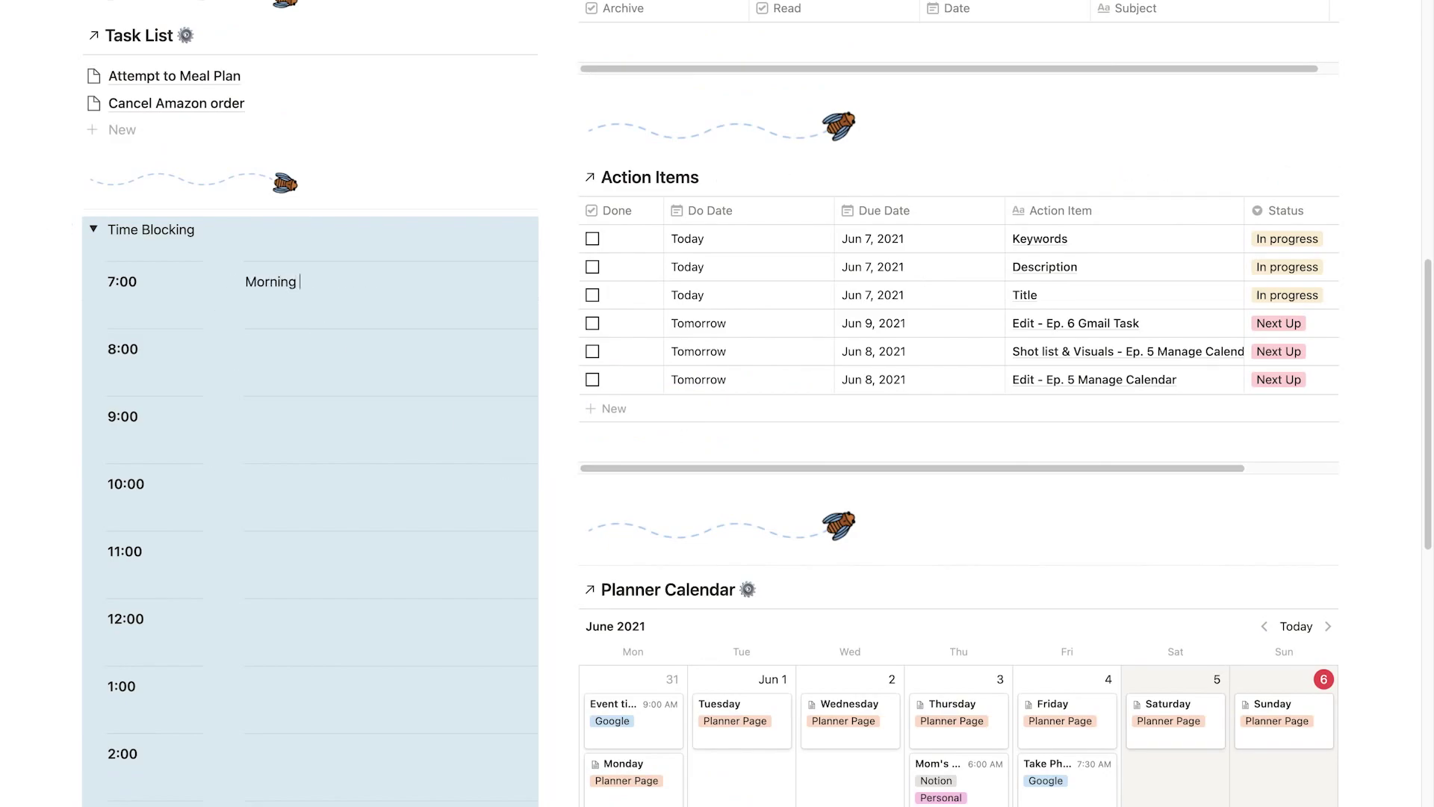
pyautogui.write(' Routin')
# Paste the Status Meeting page link into the 2:00 block as a mention.
pyautogui.scroll(-10, 263, 145)
pyautogui.click(263, 144)
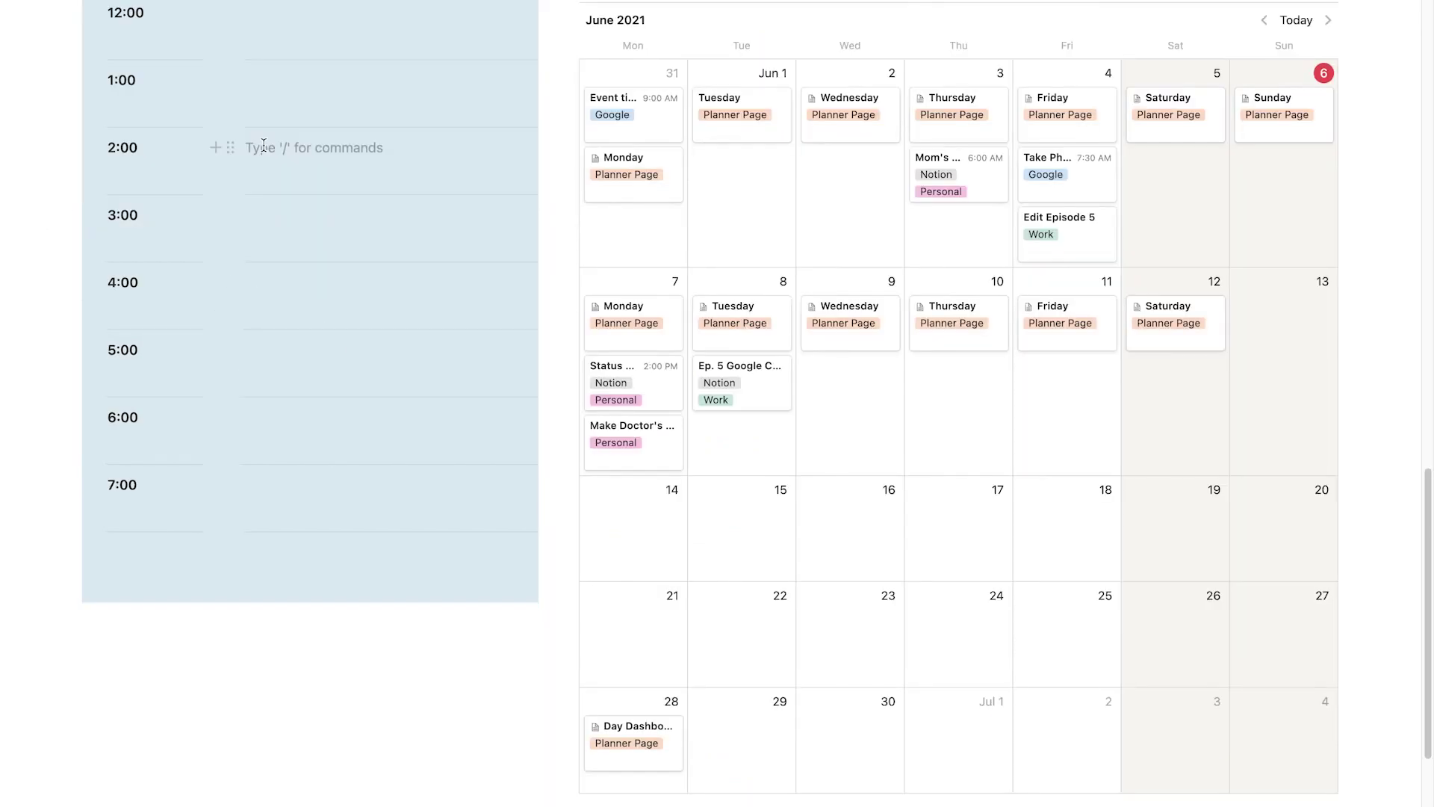
pyautogui.rightClick(657, 396)
pyautogui.click(713, 501)
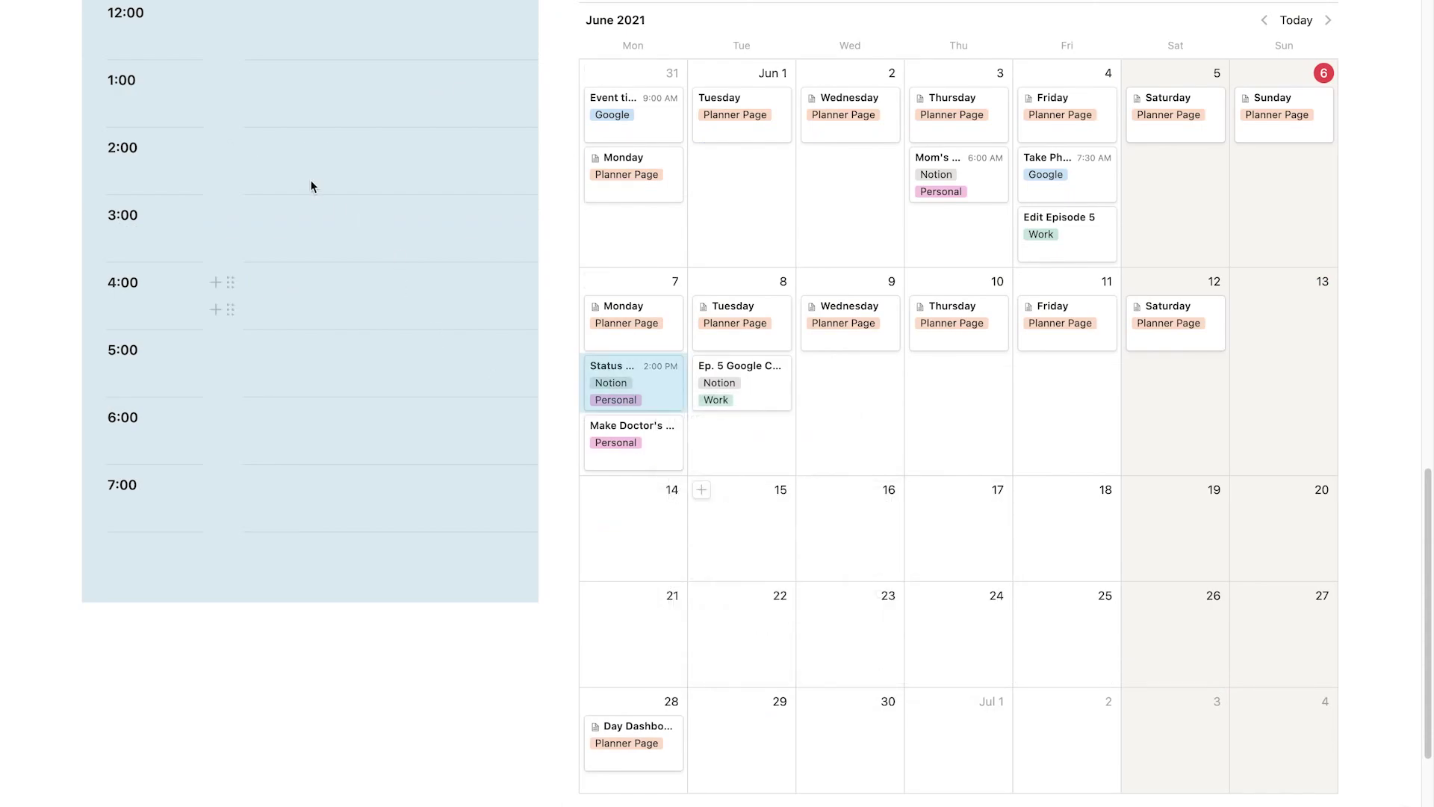
pyautogui.click(265, 149)
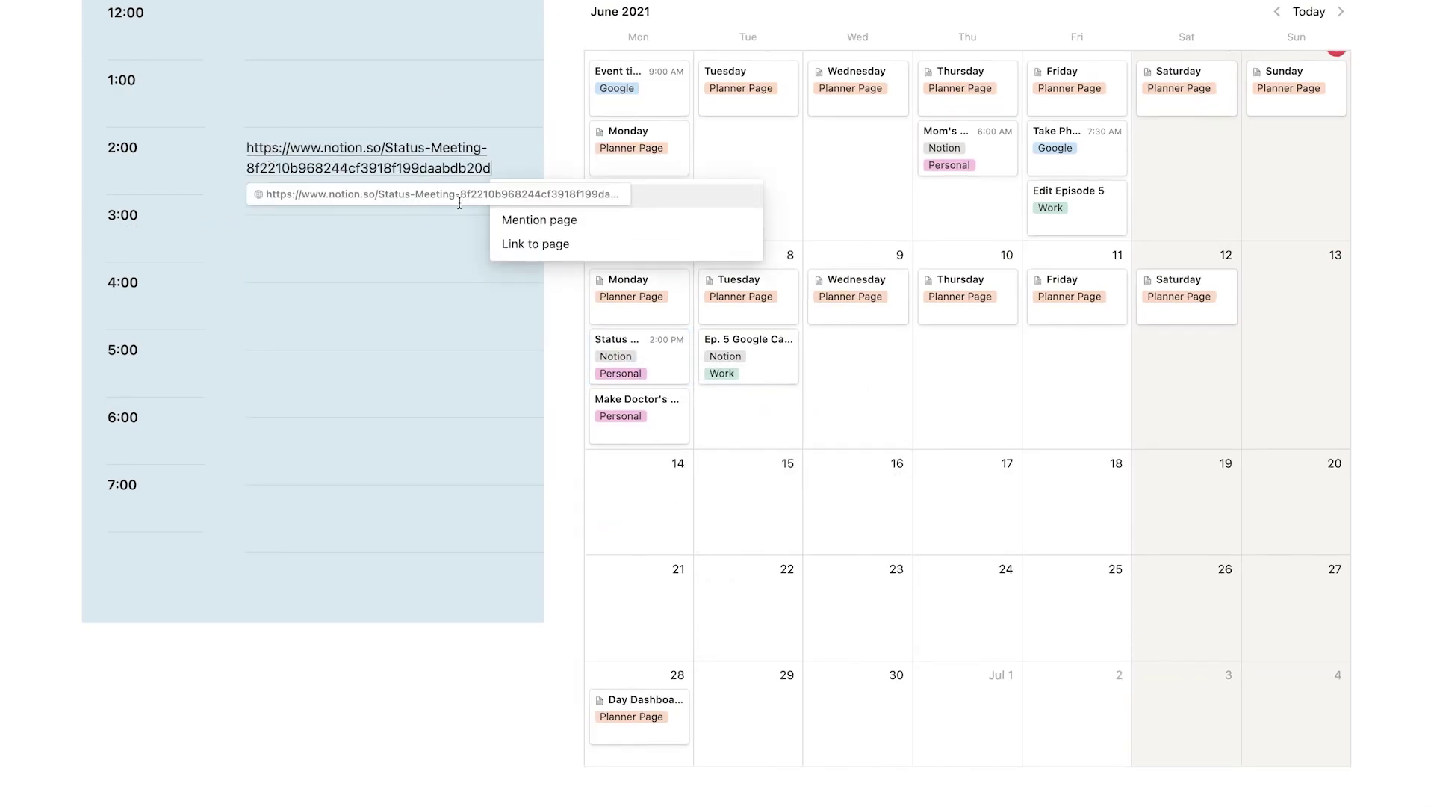
pyautogui.click(556, 220)
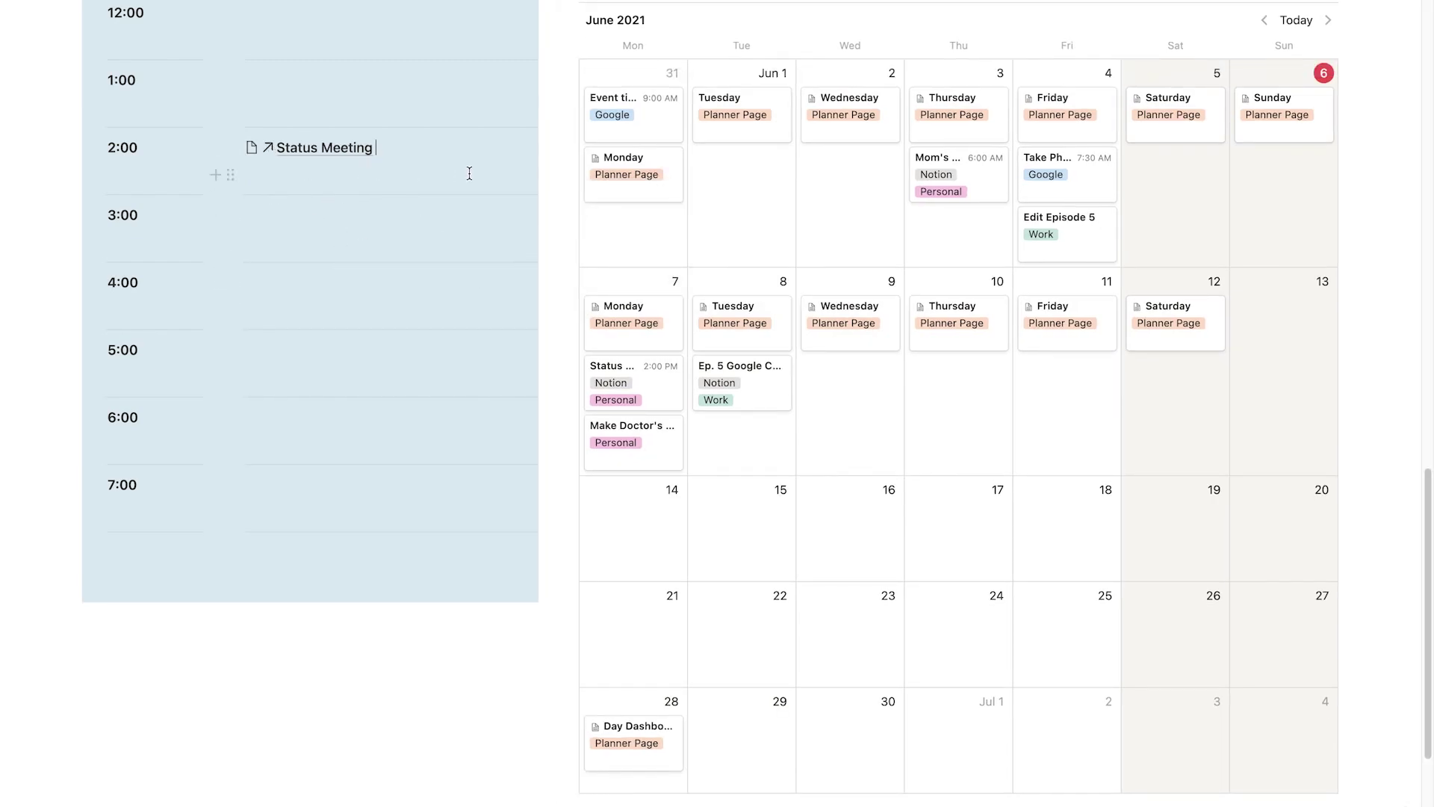
# Add 'Start Dinner' with a Tomorrow 4:00 PM reminder in the 4:00 block.
pyautogui.scroll(4, 469, 173)
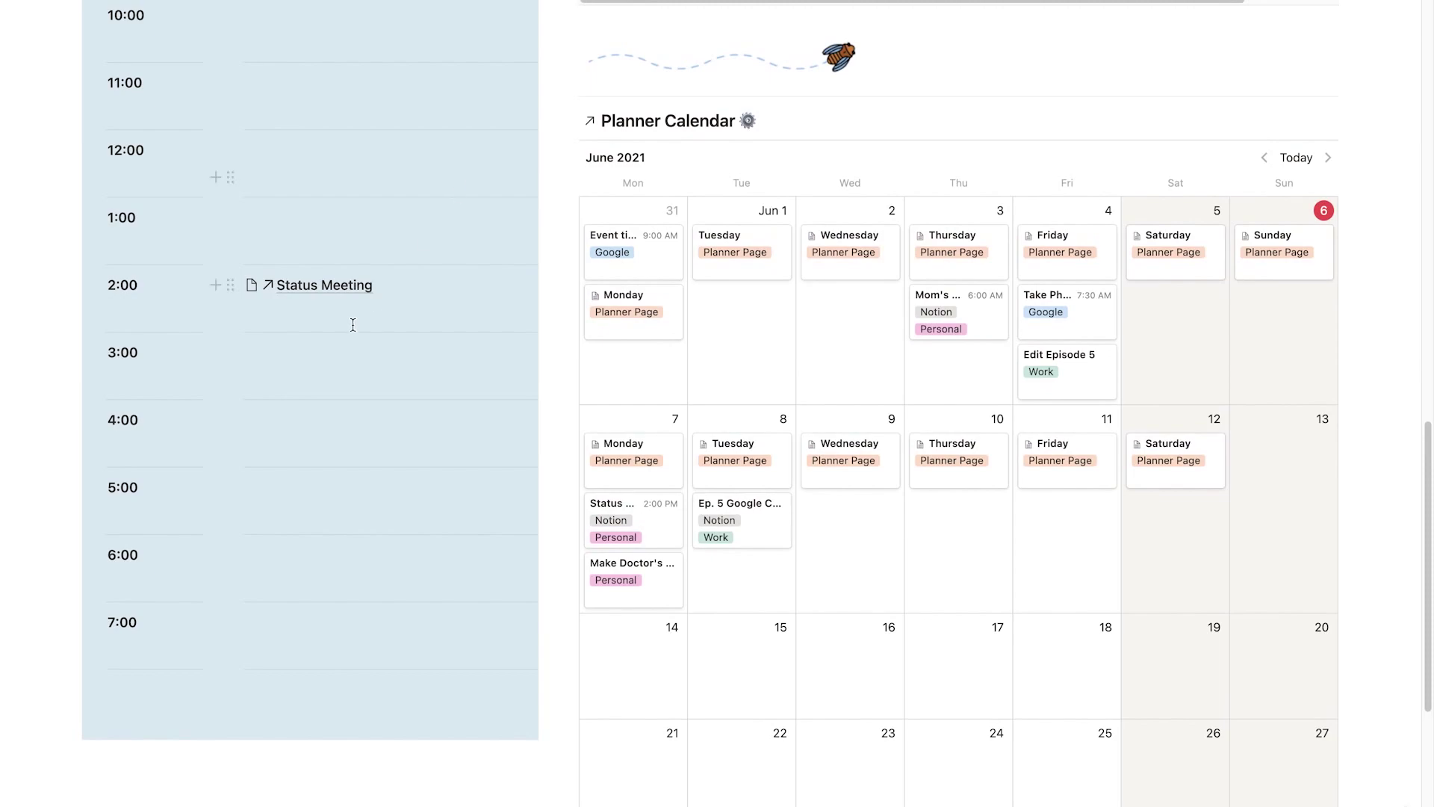
pyautogui.click(276, 417)
pyautogui.write('Start Dinner @tom')
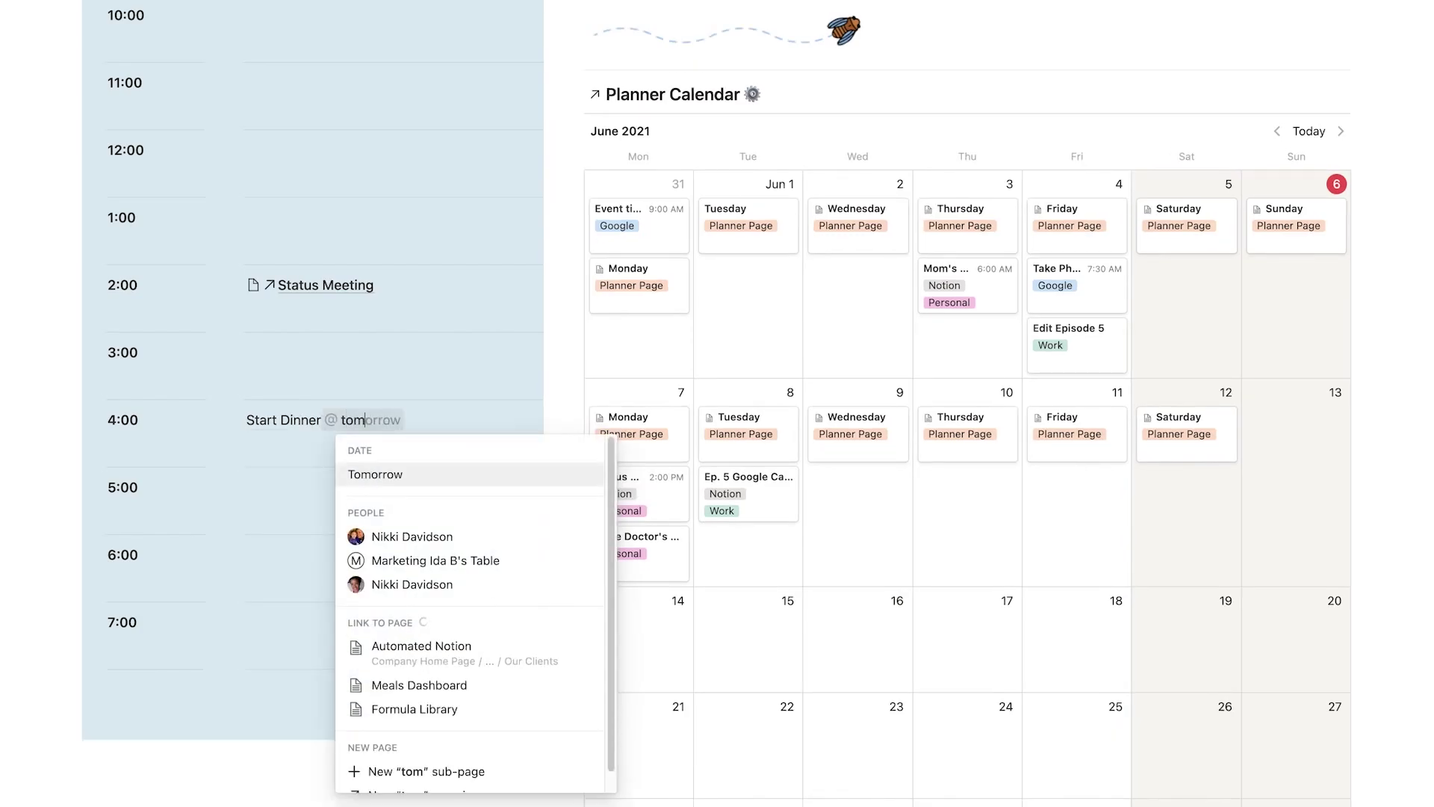
pyautogui.write('orrow')
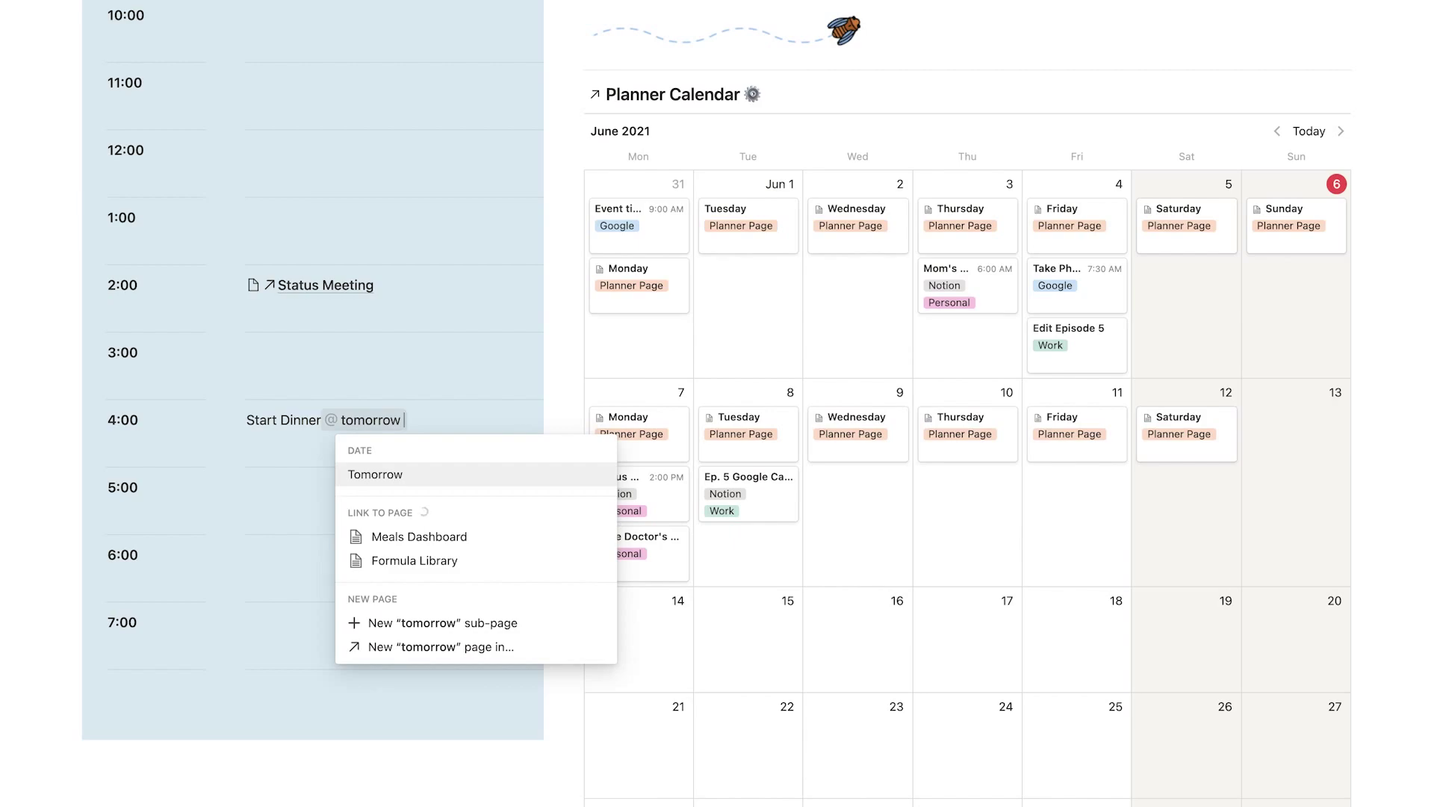
pyautogui.write(' 4pm')
pyautogui.click(377, 478)
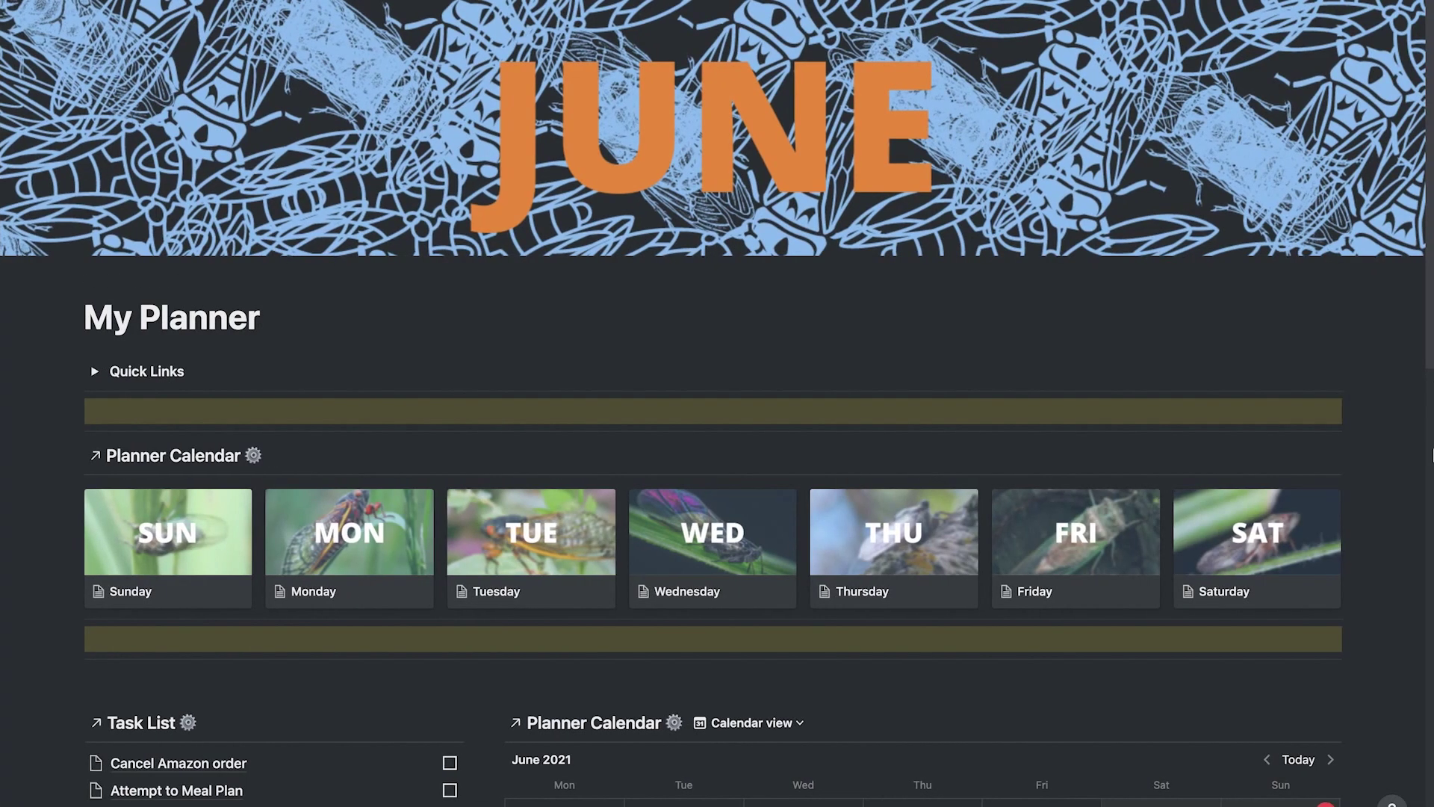
# Open the SUN page from the gallery and expand its Time Blocking toggle.
pyautogui.scroll(-1, 1402, 455)
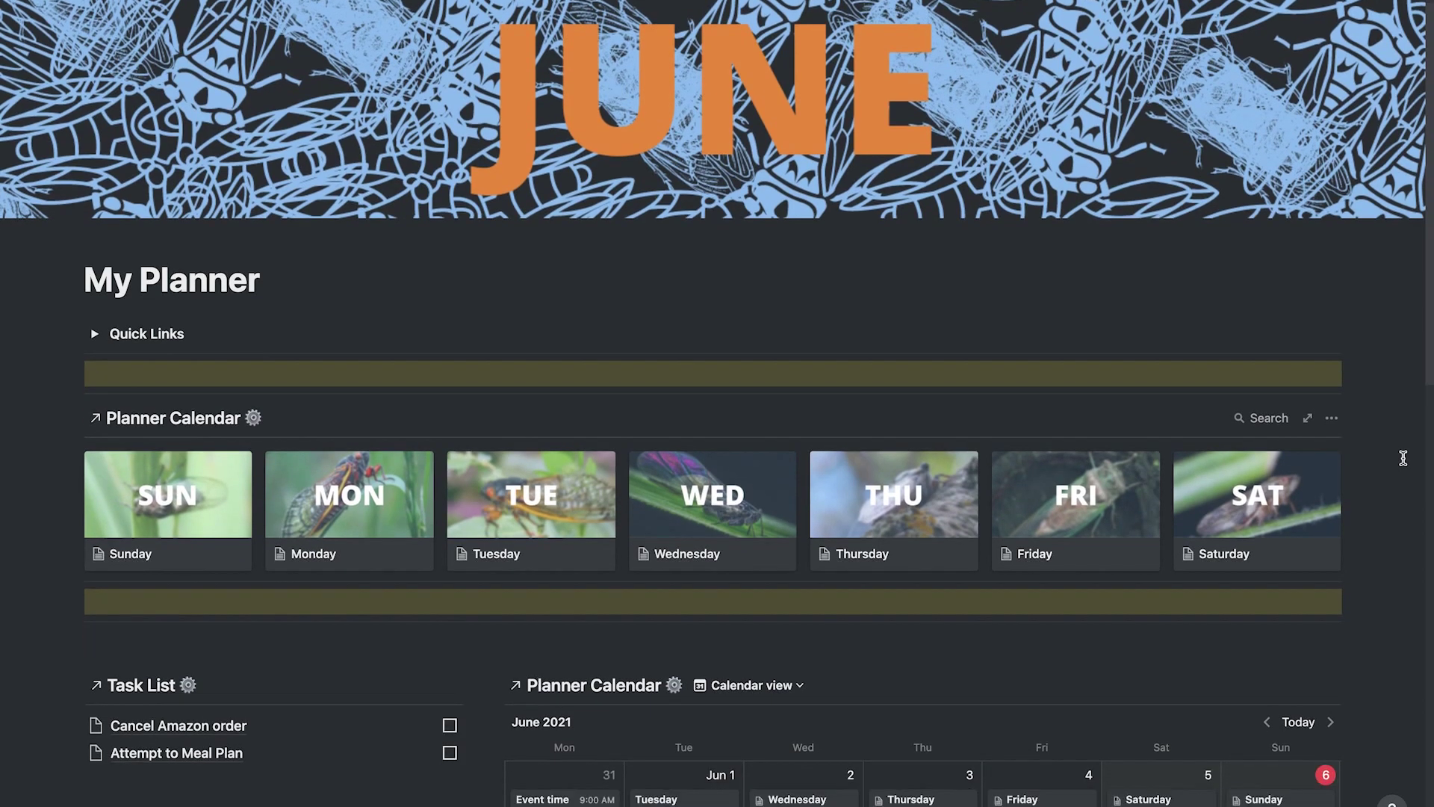
pyautogui.click(175, 494)
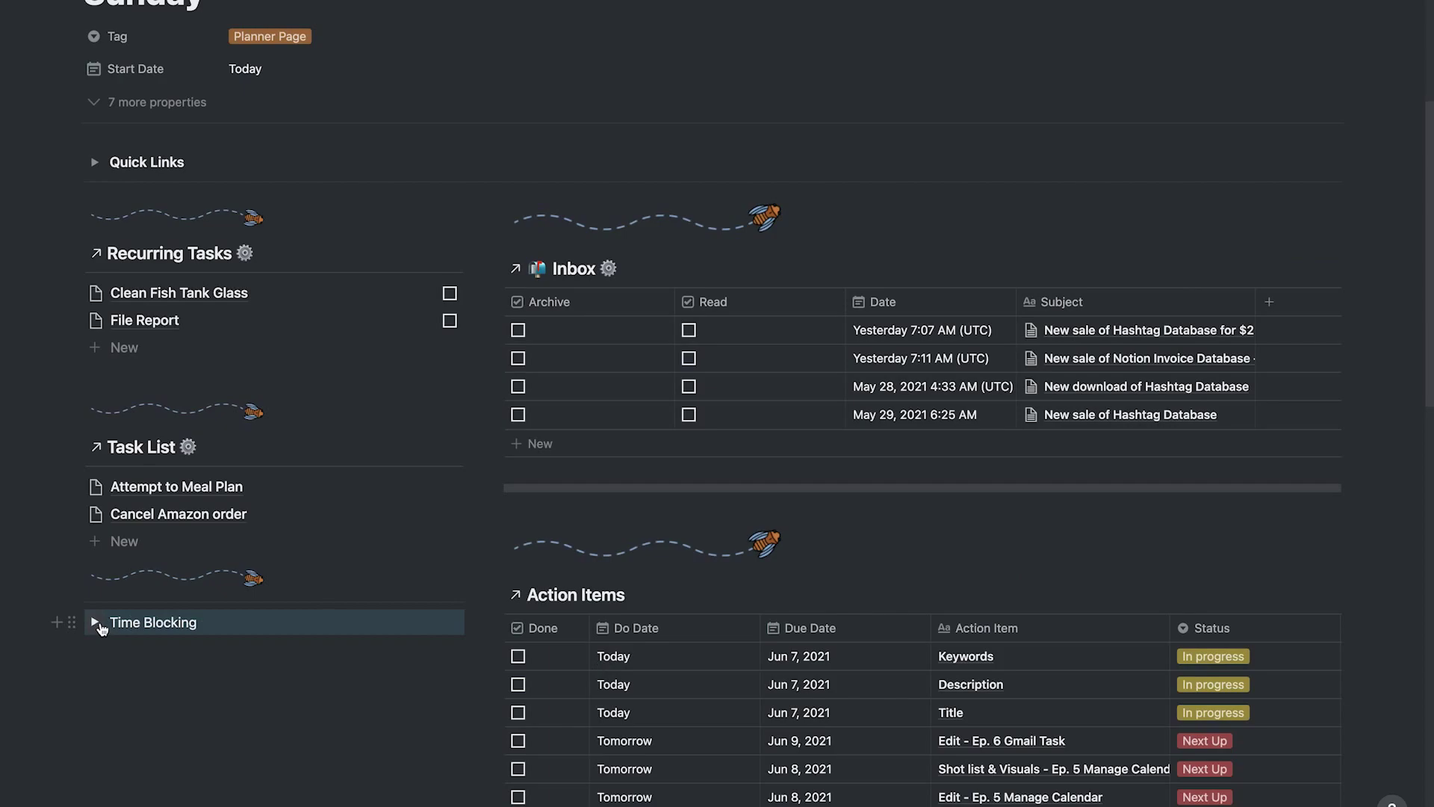
pyautogui.click(95, 623)
pyautogui.scroll(-10, 1373, 593)
pyautogui.scroll(13, 1373, 593)
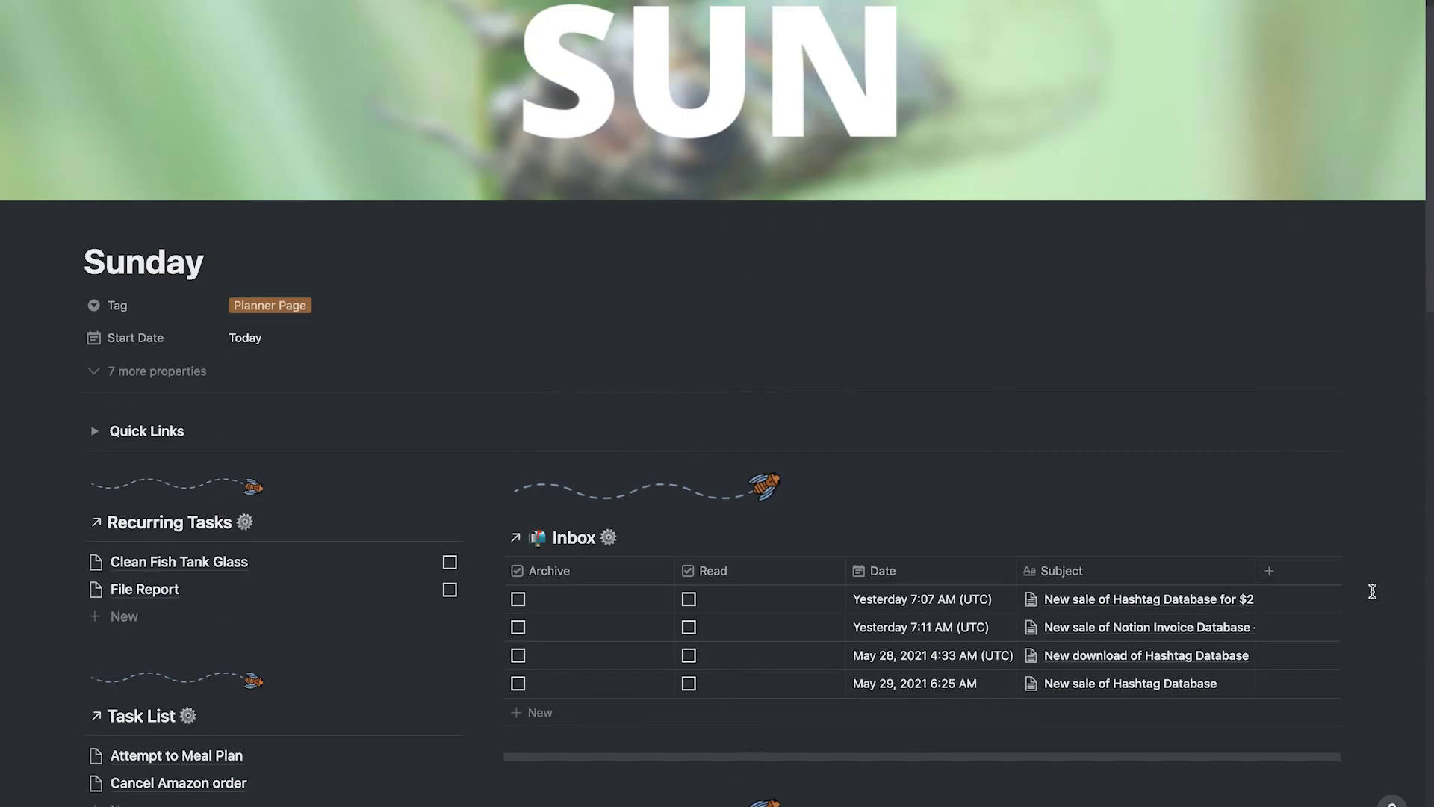